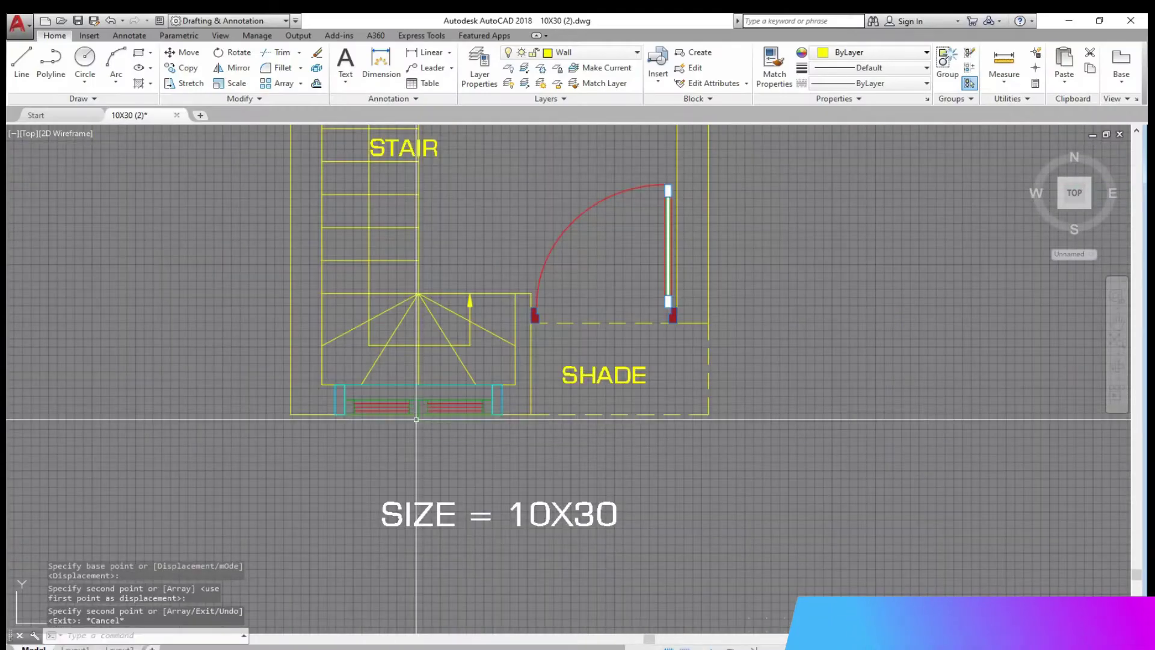
Step: Zoom out to view the 10X30 plan's finished stair, shade and door area
{"action": "scroll", "coordinate": [416, 420], "scroll_direction": "down", "scroll_amount": 2}
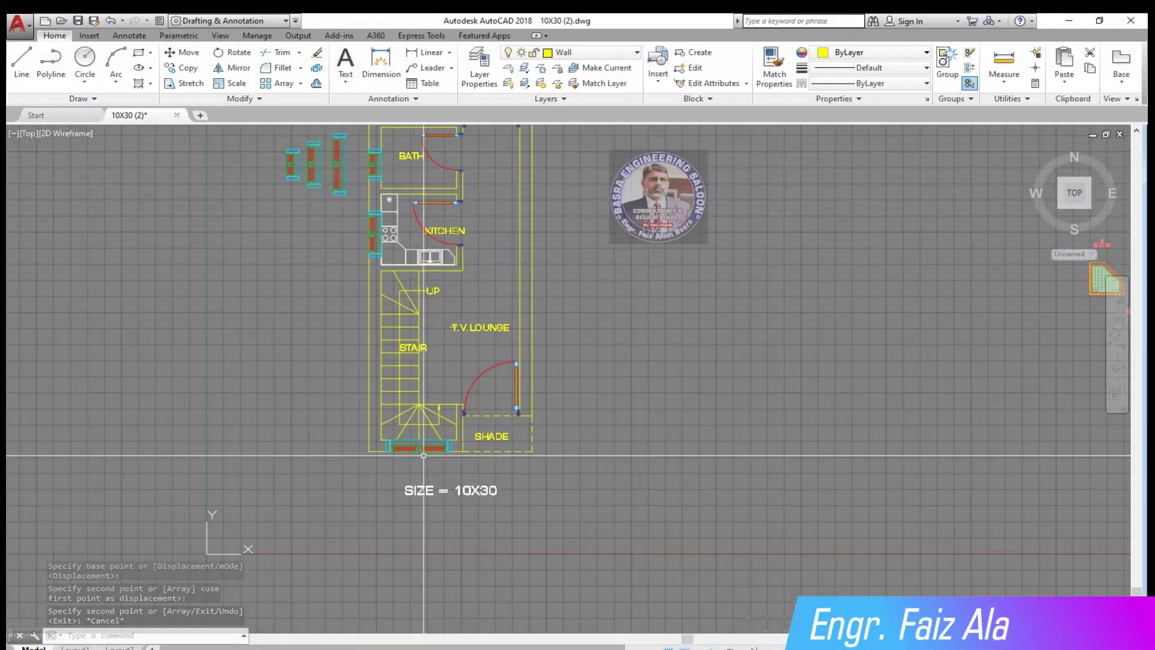
Step: Try mirroring the bedroom's left window about the room's centre line, then cancel
{"action": "scroll", "coordinate": [424, 455], "scroll_direction": "down", "scroll_amount": 1}
{"action": "scroll", "coordinate": [412, 151], "scroll_direction": "up", "scroll_amount": 3}
{"action": "scroll", "coordinate": [412, 150], "scroll_direction": "up", "scroll_amount": 1}
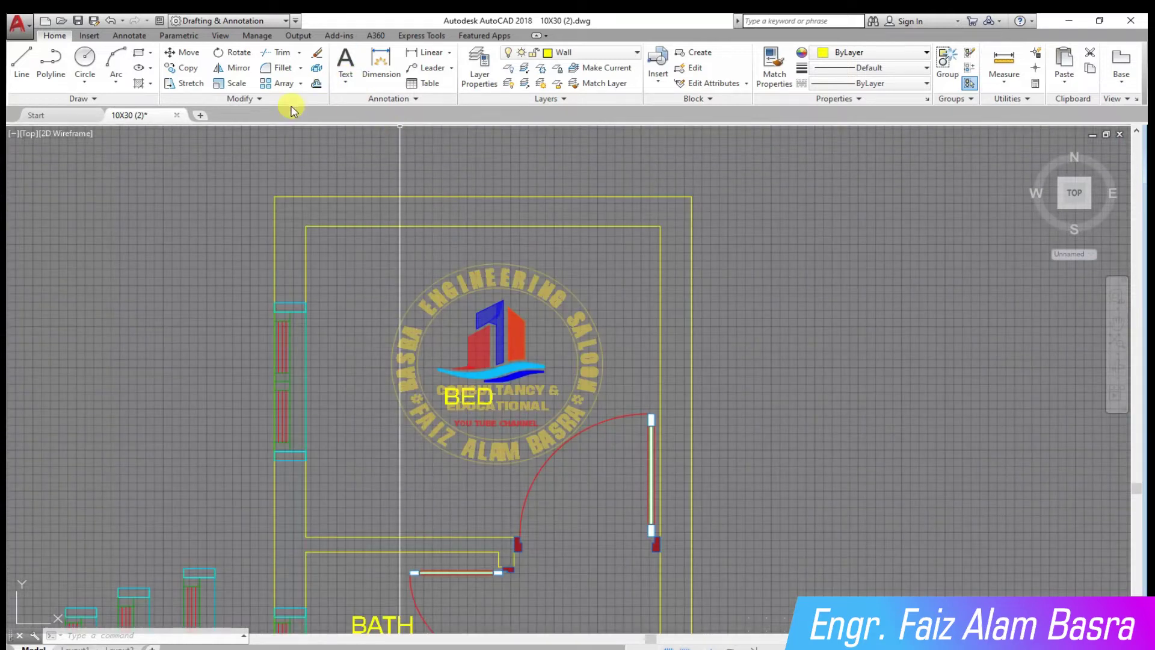
{"action": "left_click", "coordinate": [312, 466]}
{"action": "key", "text": "Return"}
{"action": "left_click", "coordinate": [483, 226]}
{"action": "left_click", "coordinate": [482, 194]}
{"action": "key", "text": "Escape"}
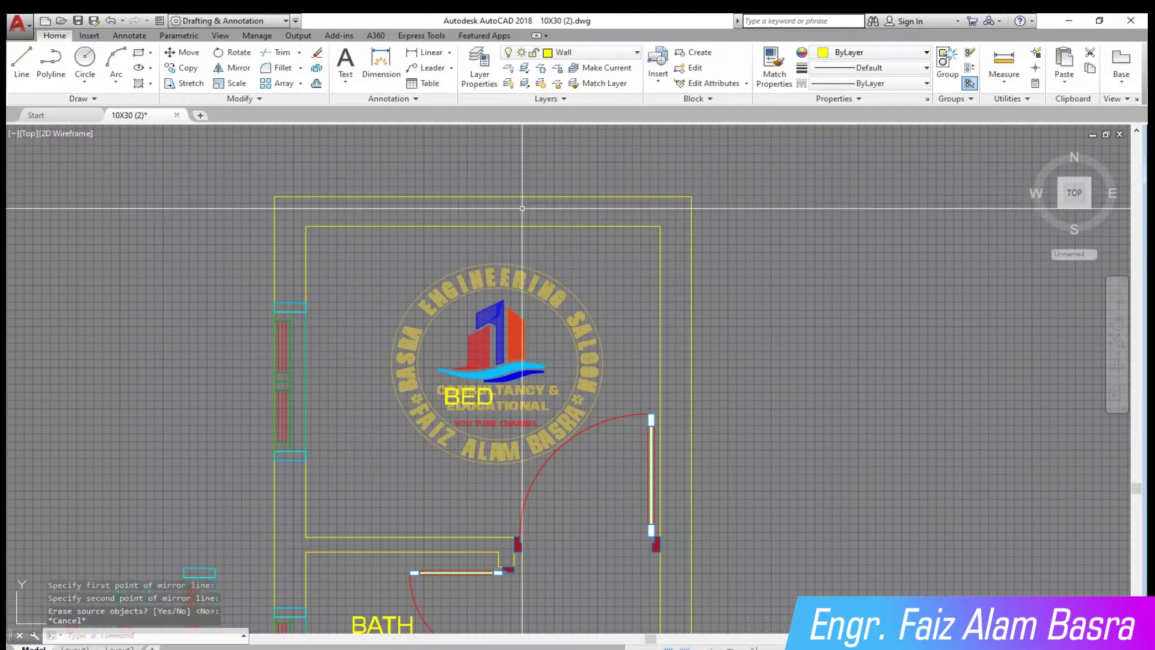
Step: Mirror the left window onto the right wall about the bedroom's centre line
{"action": "left_click", "coordinate": [249, 286]}
{"action": "left_click", "coordinate": [313, 466]}
{"action": "key", "text": "Return"}
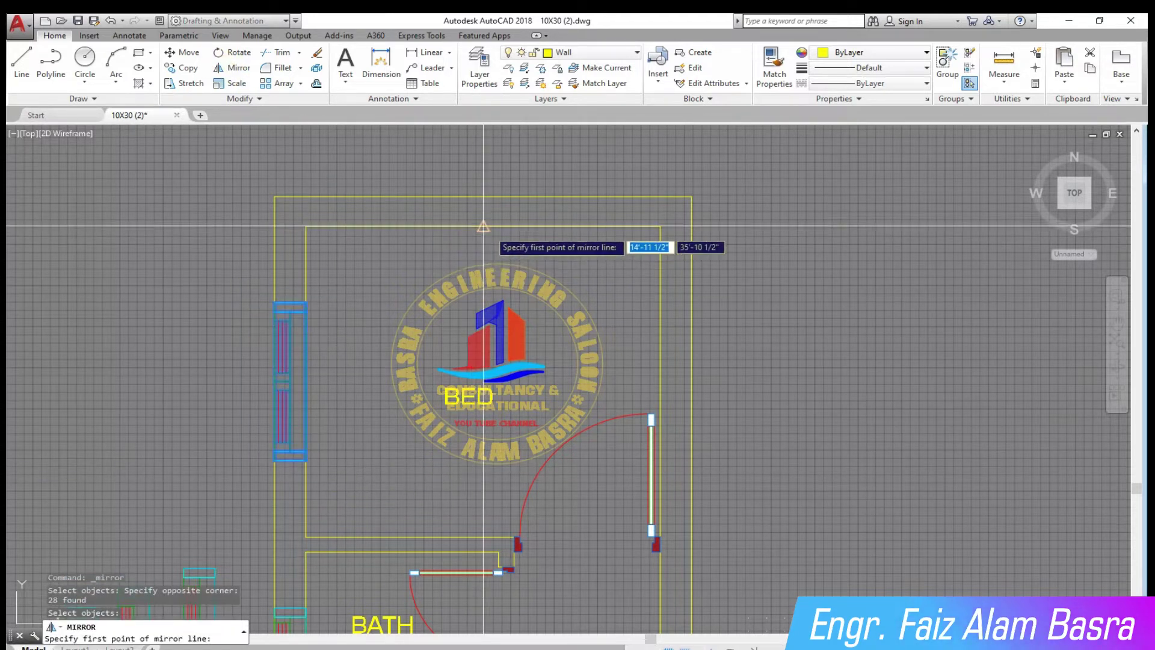
{"action": "left_click", "coordinate": [483, 226]}
{"action": "left_click", "coordinate": [490, 195]}
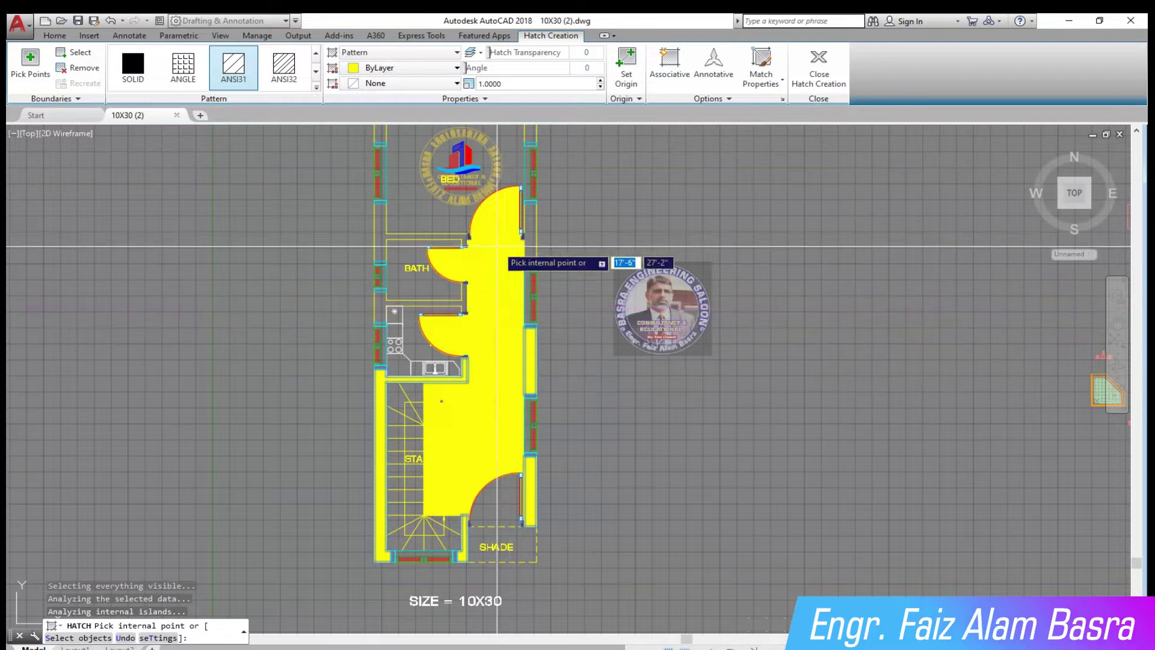
Step: Add the right wall section to the yellow ANSI31 wall hatch and finish it
{"action": "left_click", "coordinate": [529, 236]}
{"action": "scroll", "coordinate": [394, 304], "scroll_direction": "up", "scroll_amount": 2}
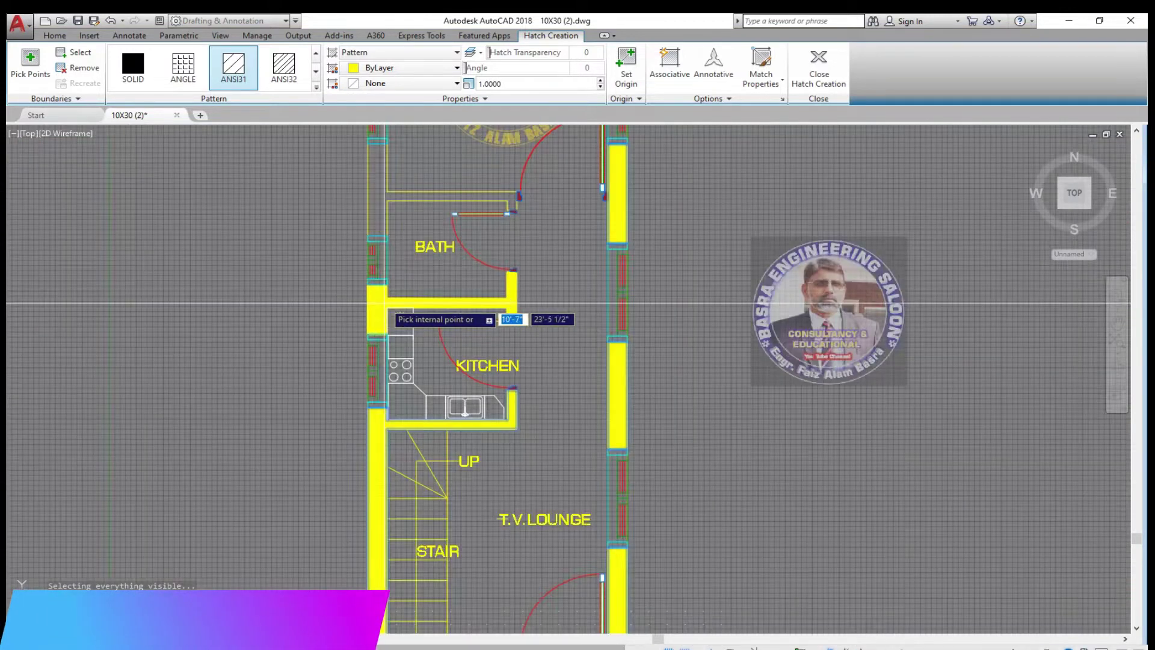
{"action": "scroll", "coordinate": [380, 274], "scroll_direction": "down", "scroll_amount": 4}
{"action": "scroll", "coordinate": [380, 274], "scroll_direction": "up", "scroll_amount": 4}
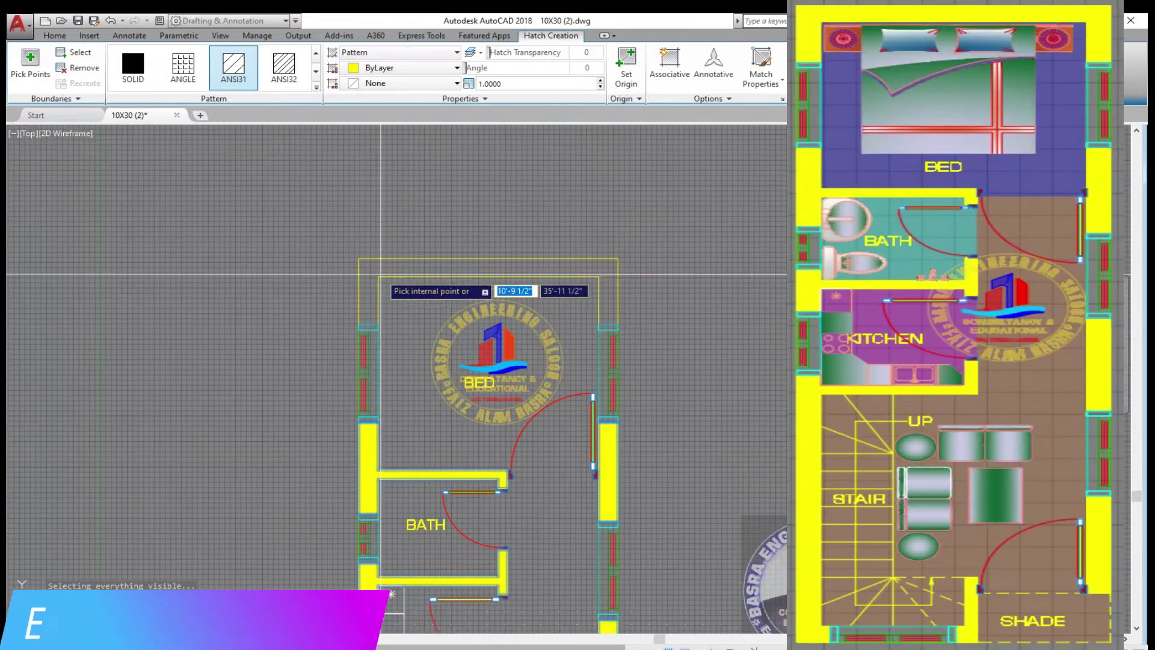
{"action": "key", "text": "Return"}
{"action": "scroll", "coordinate": [409, 264], "scroll_direction": "down", "scroll_amount": 5}
{"action": "scroll", "coordinate": [421, 265], "scroll_direction": "up", "scroll_amount": 3}
{"action": "scroll", "coordinate": [433, 262], "scroll_direction": "down", "scroll_amount": 2}
{"action": "scroll", "coordinate": [434, 262], "scroll_direction": "down", "scroll_amount": 1}
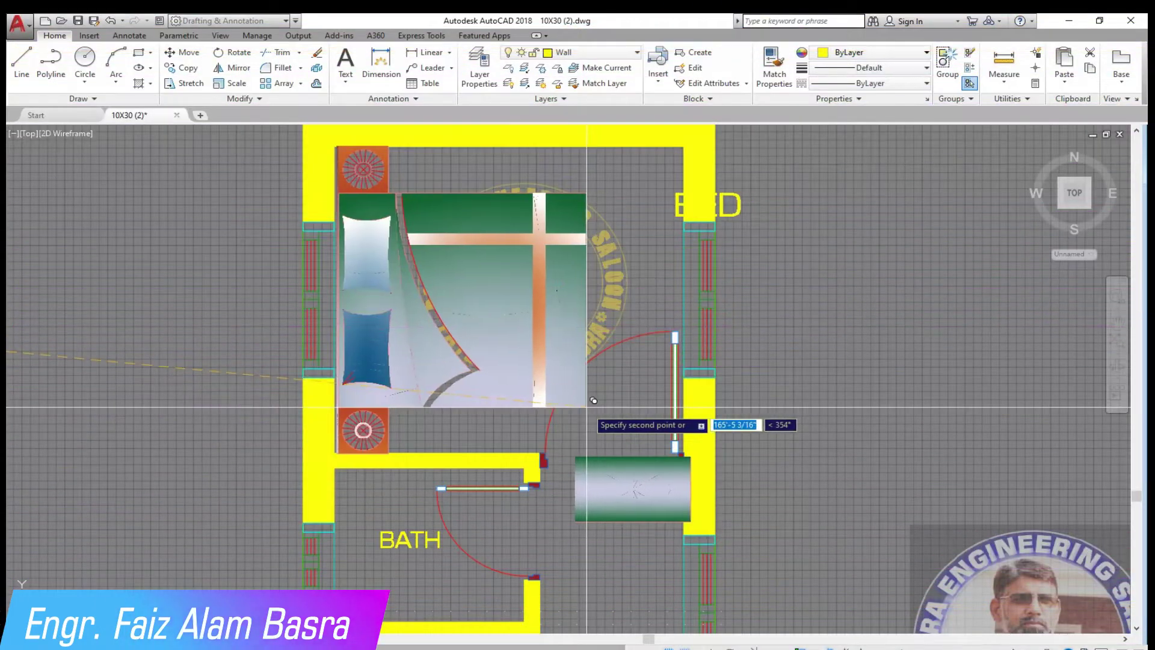
{"action": "scroll", "coordinate": [607, 402], "scroll_direction": "down", "scroll_amount": 3}
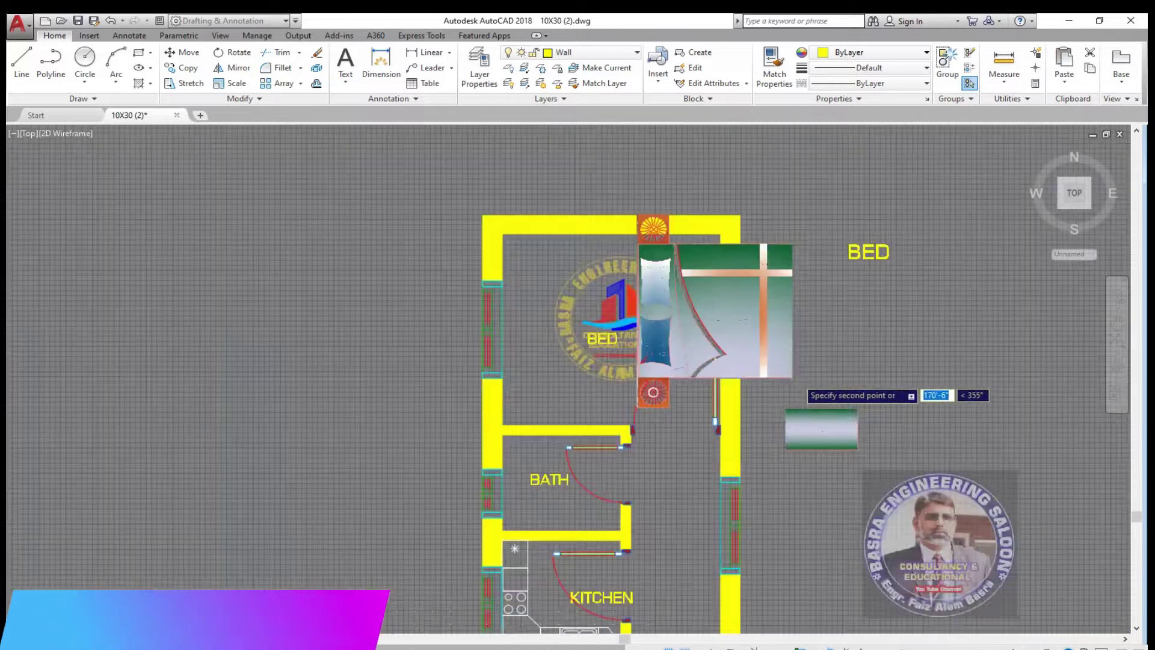
Step: Delete the stray image piece and make a first, cancelled attempt at copying the bed
{"action": "left_click", "coordinate": [436, 415]}
{"action": "key", "text": "Delete"}
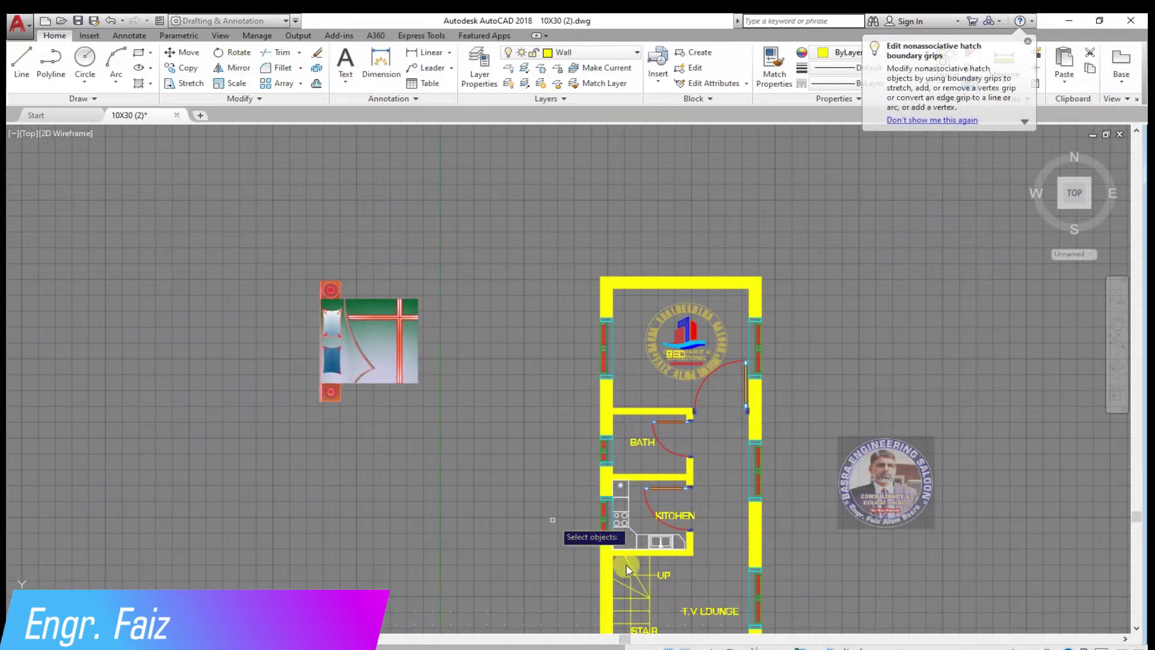
{"action": "left_click", "coordinate": [484, 426]}
{"action": "left_click", "coordinate": [367, 348]}
{"action": "left_click", "coordinate": [417, 382]}
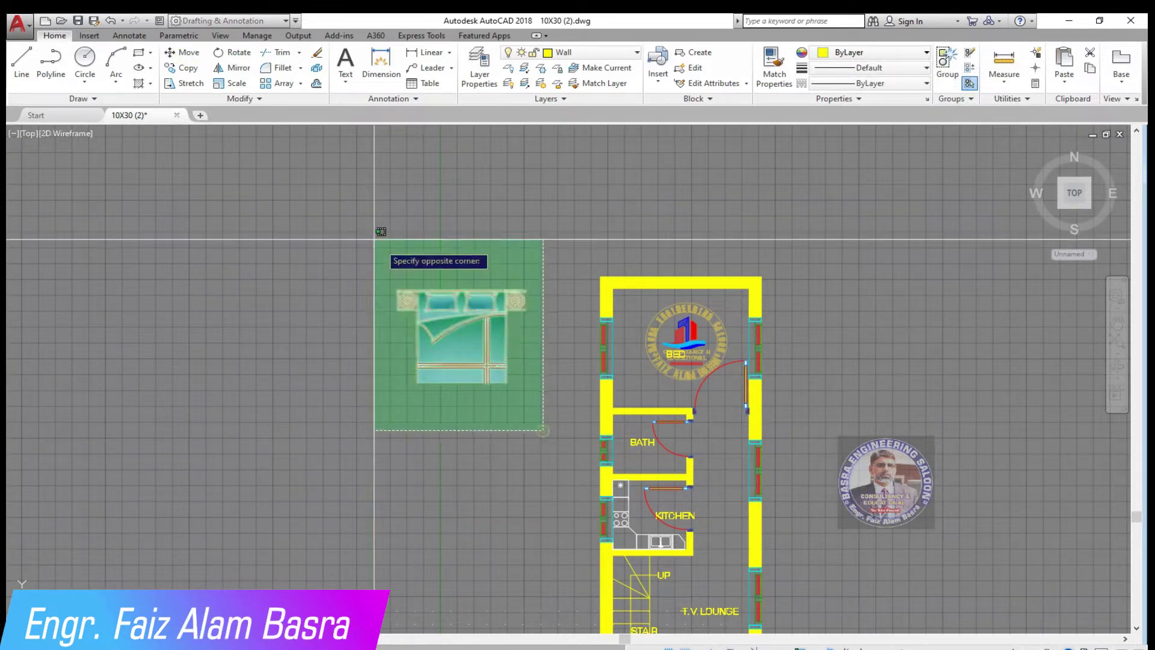
{"action": "scroll", "coordinate": [636, 383], "scroll_direction": "up", "scroll_amount": 5}
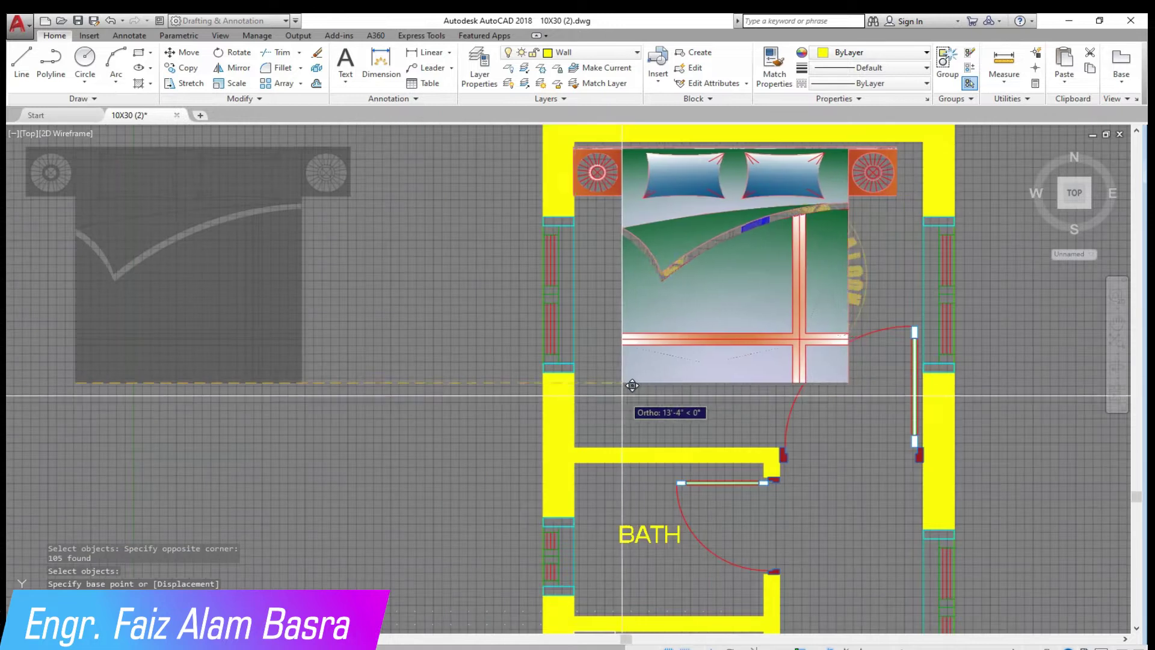
{"action": "left_click", "coordinate": [240, 390]}
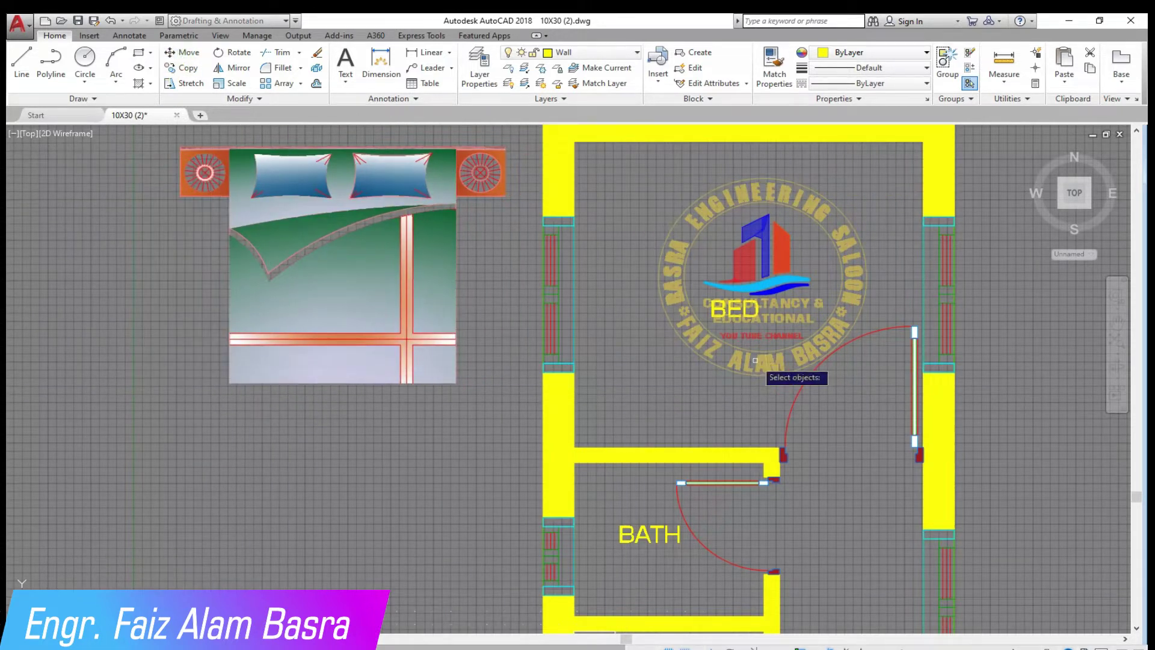
{"action": "key", "text": "Return"}
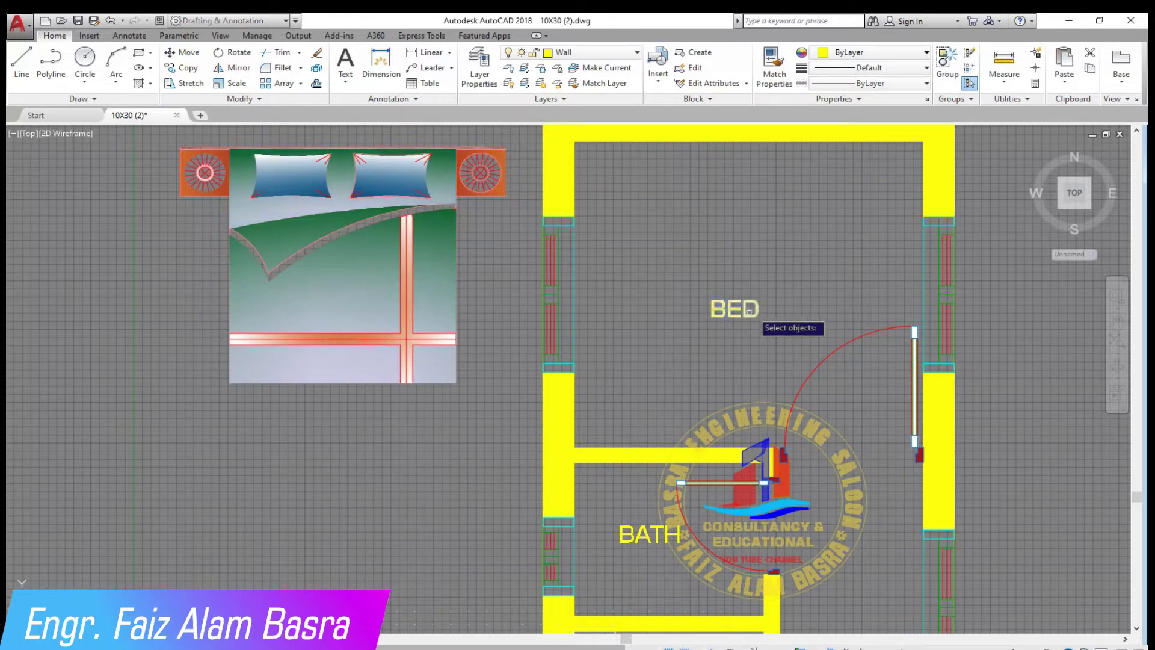
{"action": "key", "text": "Escape"}
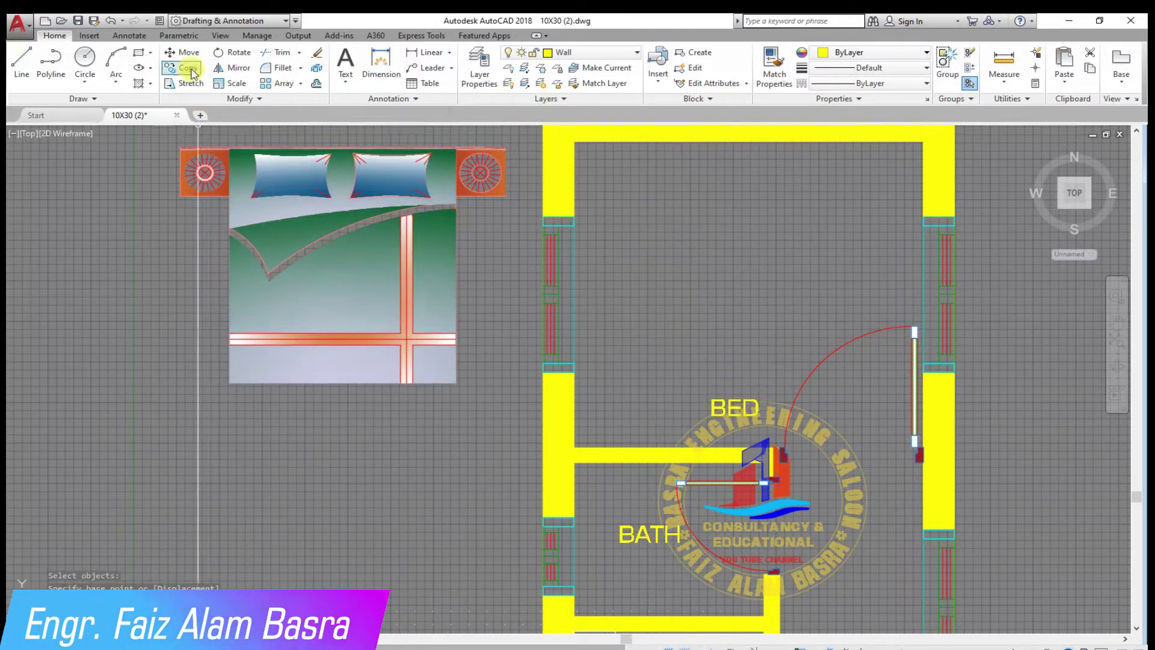
Step: Copy the bed block against the bedroom's top wall
{"action": "left_click", "coordinate": [191, 72]}
{"action": "left_click", "coordinate": [234, 153]}
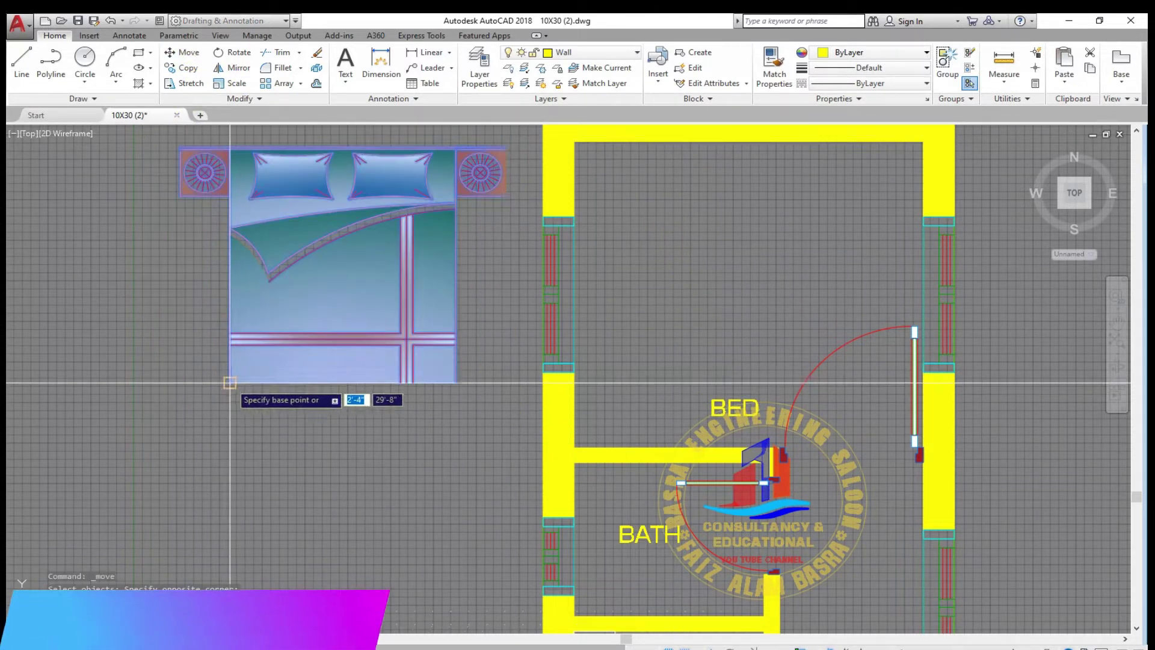
{"action": "left_click", "coordinate": [229, 382]}
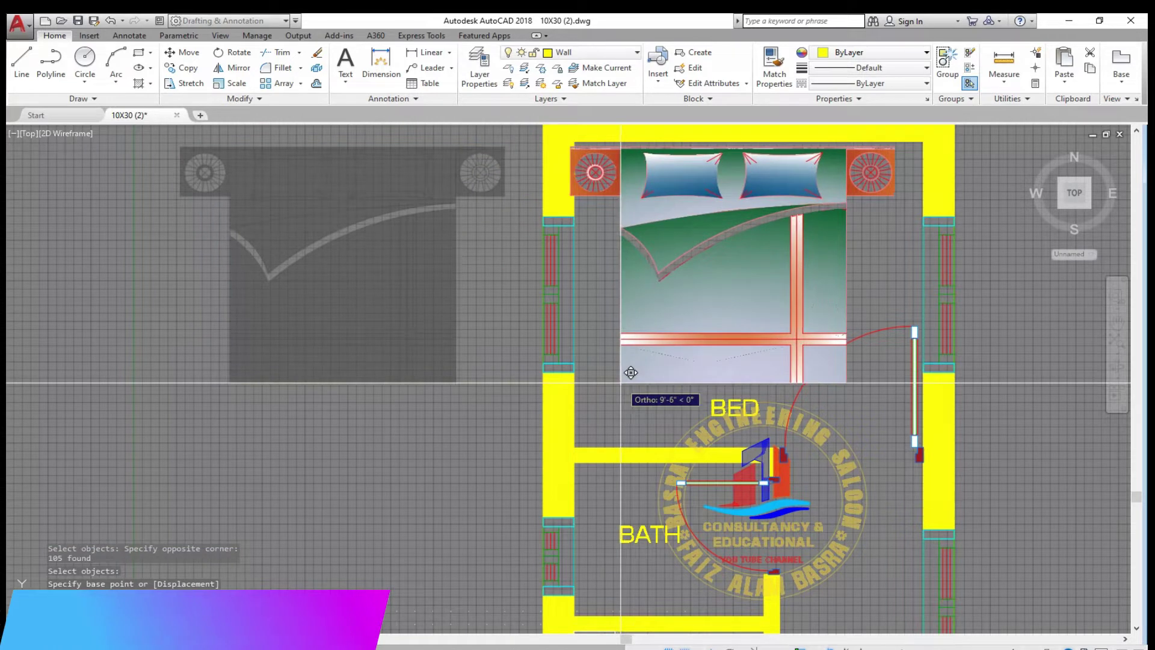
{"action": "left_click", "coordinate": [639, 358]}
Step: Pan to the kitchen area and select an object to move
{"action": "middle_click_drag", "start_coordinate": [950, 595], "coordinate": [735, 408]}
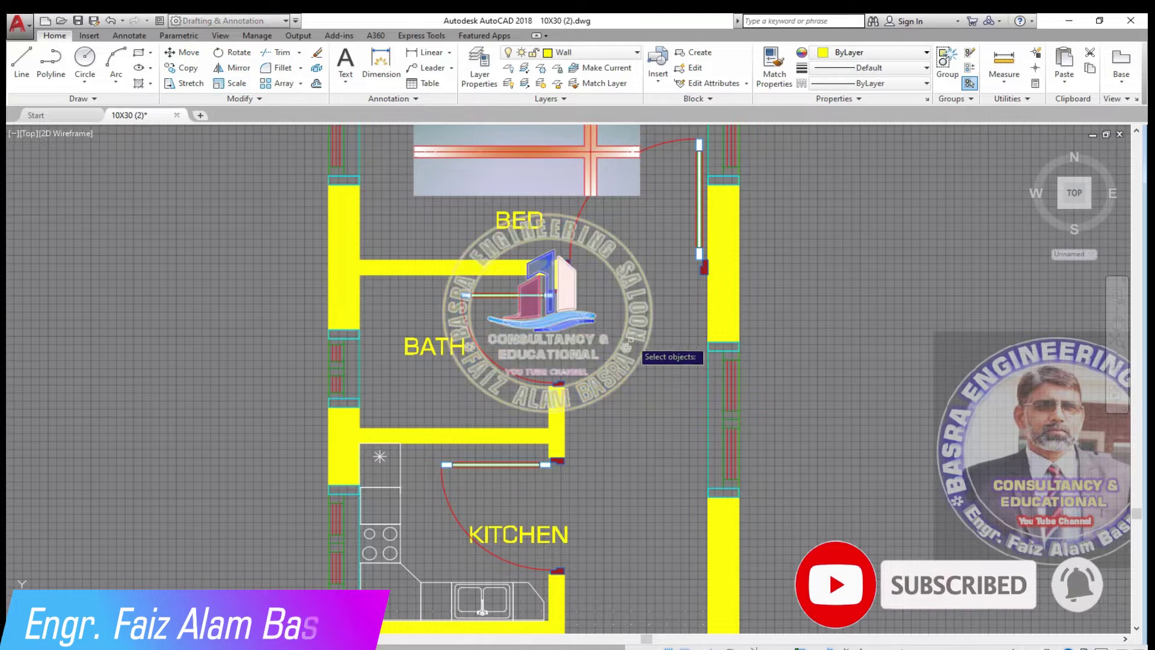
{"action": "left_click", "coordinate": [559, 297]}
{"action": "key", "text": "Return"}
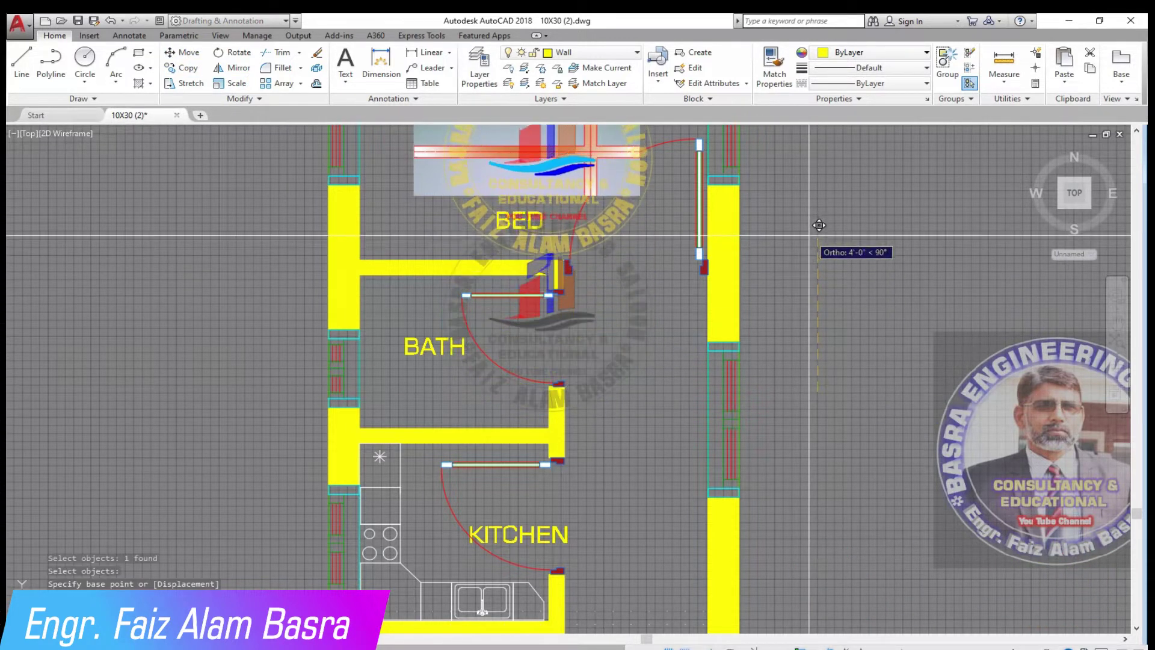
{"action": "scroll", "coordinate": [703, 242], "scroll_direction": "up", "scroll_amount": 5}
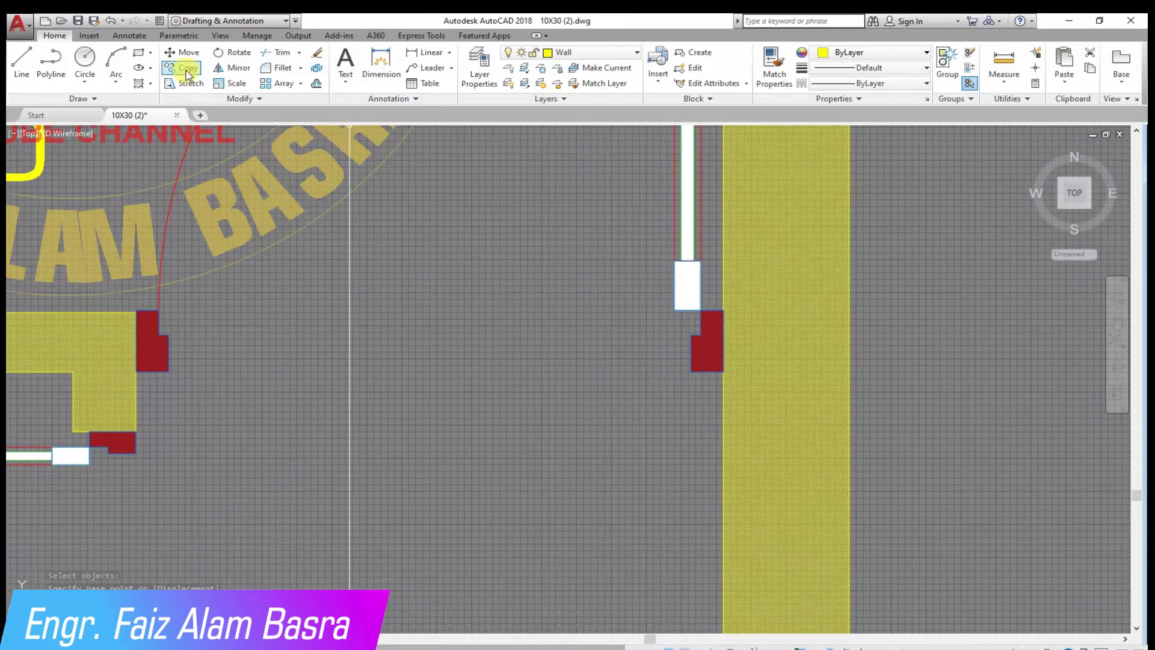
Step: Mirror the right-wall door and wall pieces downward, erasing the originals
{"action": "left_click", "coordinate": [720, 380]}
{"action": "left_click", "coordinate": [656, 247]}
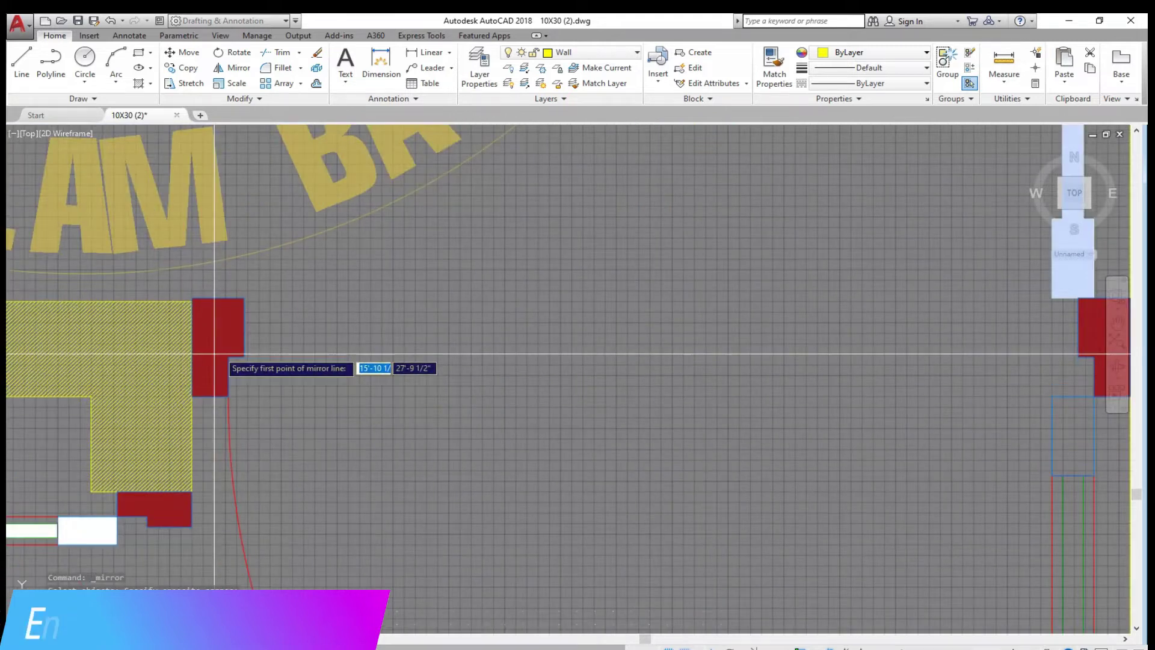
{"action": "scroll", "coordinate": [311, 360], "scroll_direction": "down", "scroll_amount": 2}
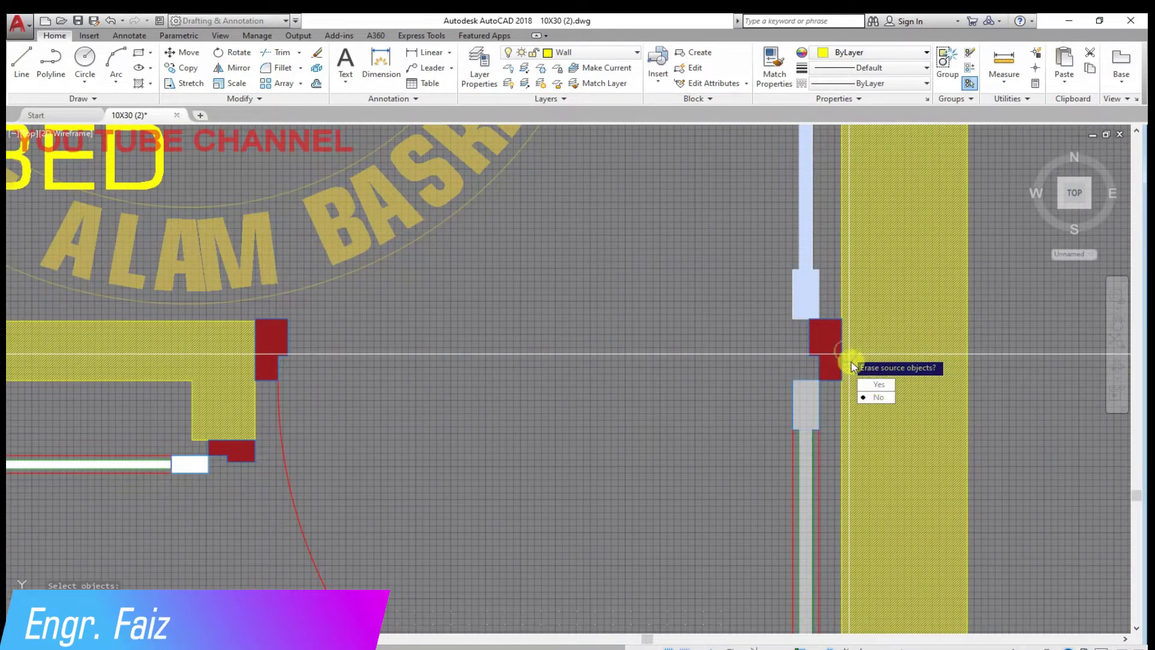
{"action": "type", "text": "Y"}
{"action": "key", "text": "Return"}
Step: Open the wall hatch for editing and window-select the object to move
{"action": "double_click", "coordinate": [309, 293]}
{"action": "scroll", "coordinate": [611, 400], "scroll_direction": "down", "scroll_amount": 2}
{"action": "scroll", "coordinate": [658, 348], "scroll_direction": "up", "scroll_amount": 2}
{"action": "left_click", "coordinate": [630, 400]}
{"action": "left_click", "coordinate": [756, 381]}
{"action": "key", "text": "Return"}
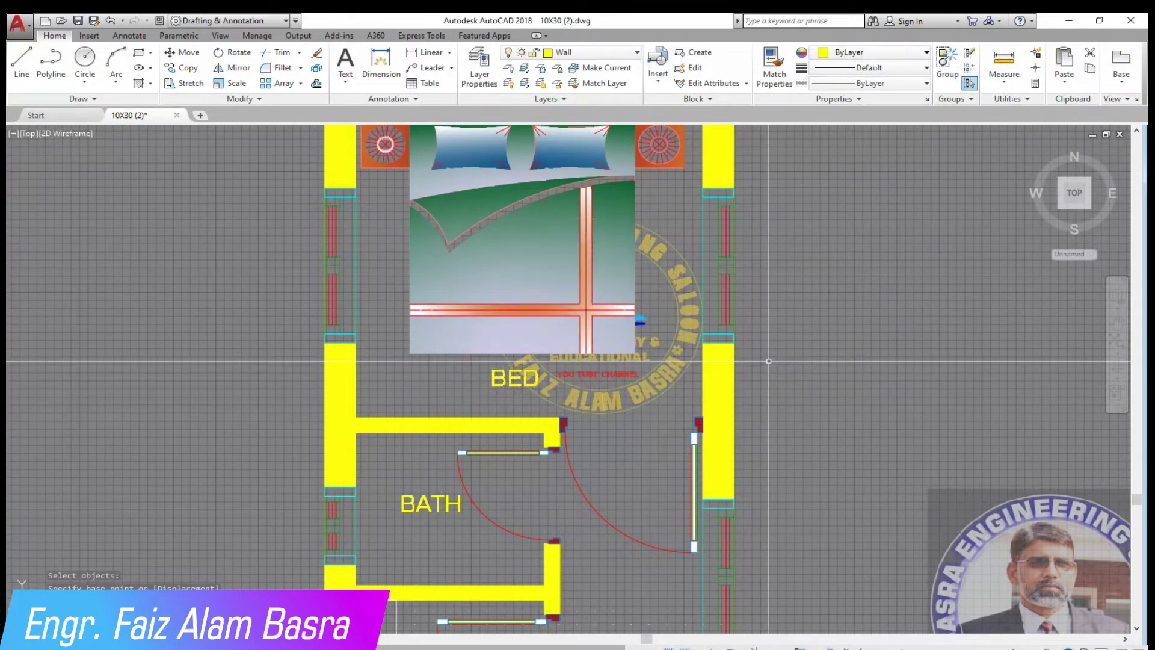
{"action": "scroll", "coordinate": [522, 219], "scroll_direction": "down", "scroll_amount": 3}
{"action": "scroll", "coordinate": [552, 404], "scroll_direction": "up", "scroll_amount": 2}
Step: Pan to the bath, kitchen and lounge and begin copying a sanitary fixture block
{"action": "middle_click_drag", "start_coordinate": [557, 329], "coordinate": [513, 269]}
{"action": "scroll", "coordinate": [513, 269], "scroll_direction": "down", "scroll_amount": 2}
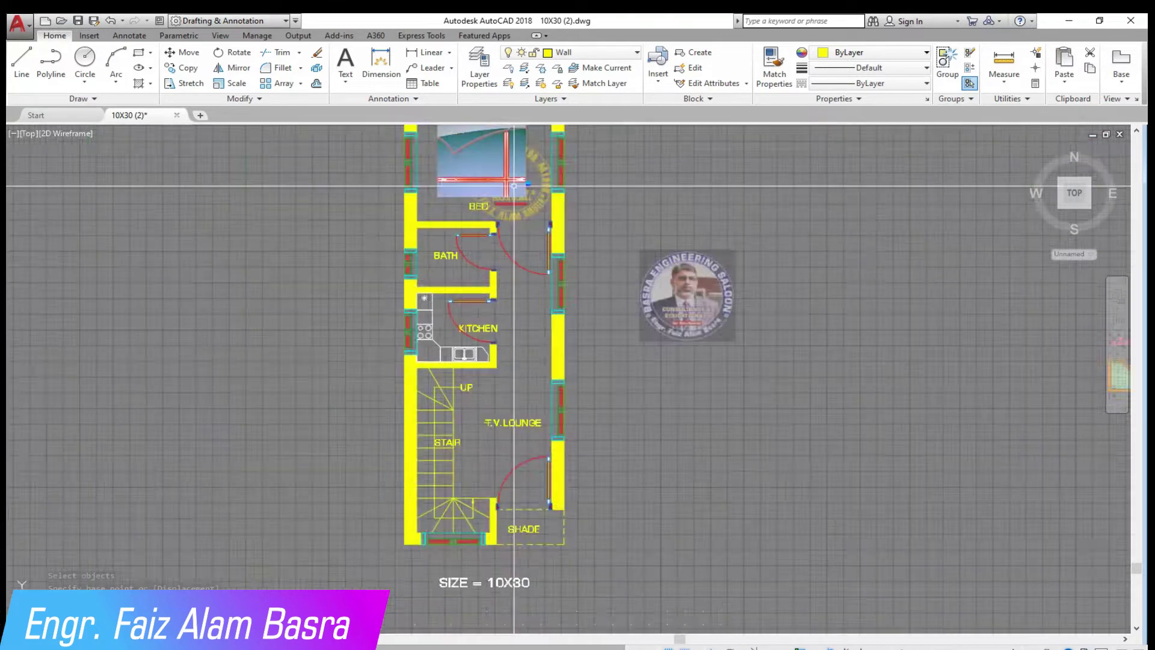
{"action": "scroll", "coordinate": [510, 158], "scroll_direction": "up", "scroll_amount": 4}
{"action": "scroll", "coordinate": [458, 186], "scroll_direction": "down", "scroll_amount": 2}
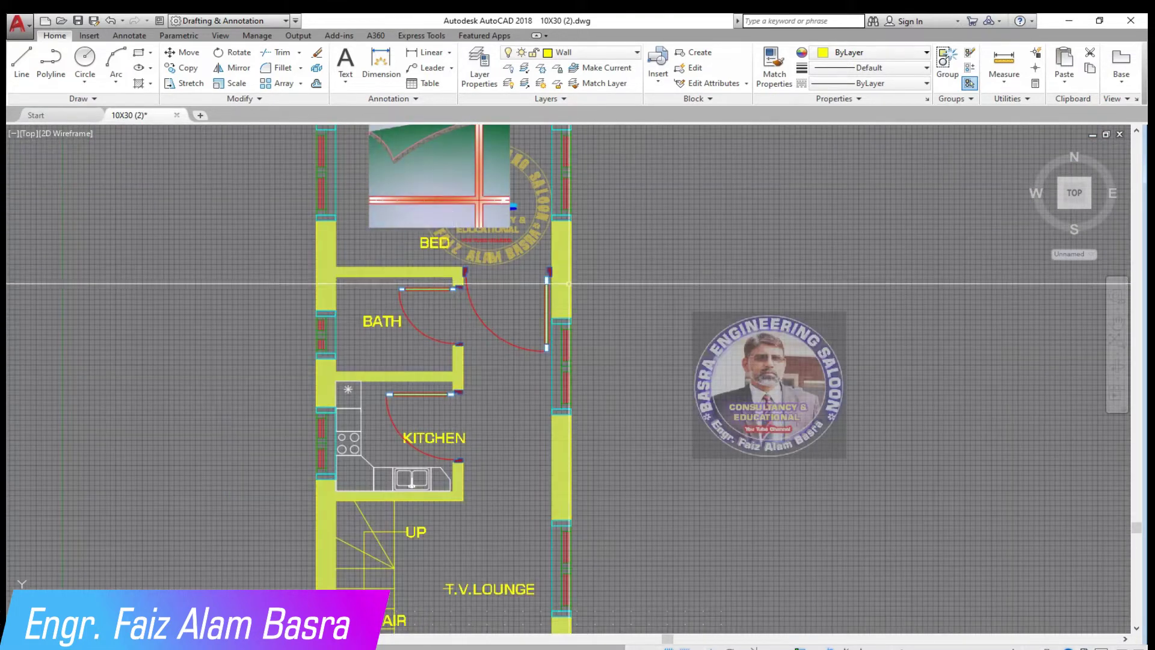
{"action": "scroll", "coordinate": [602, 301], "scroll_direction": "down", "scroll_amount": 8}
{"action": "left_click", "coordinate": [194, 76]}
{"action": "scroll", "coordinate": [542, 347], "scroll_direction": "down", "scroll_amount": 2}
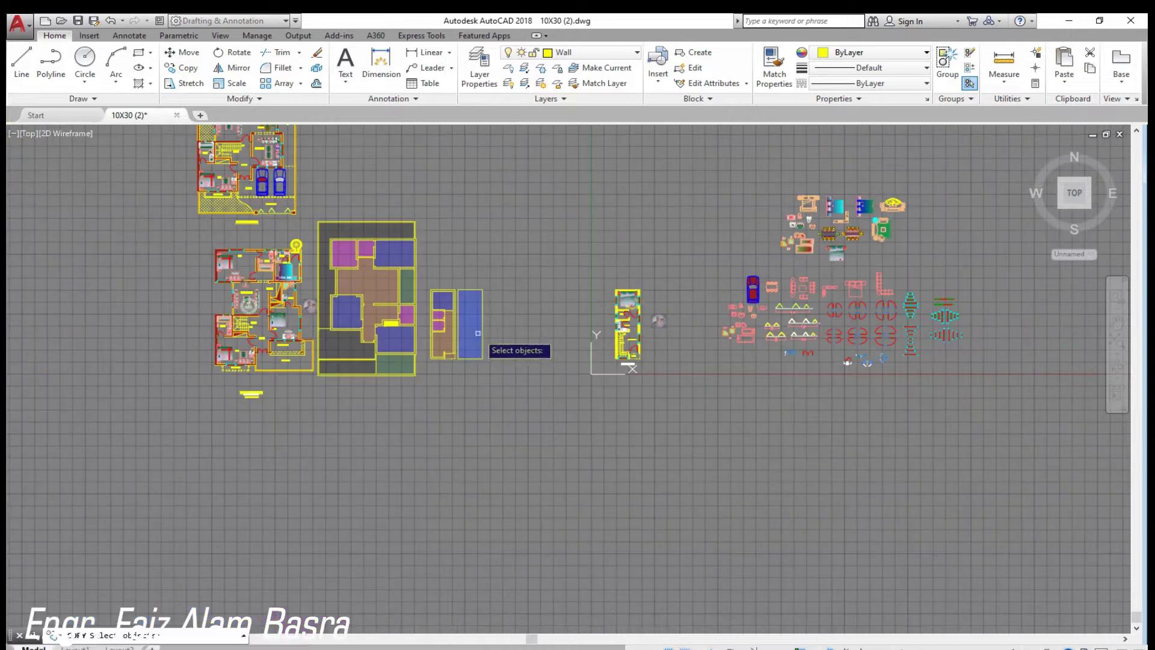
Step: Copy the toilet fixture block from the symbol library
{"action": "scroll", "coordinate": [807, 224], "scroll_direction": "up", "scroll_amount": 10}
{"action": "left_click", "coordinate": [746, 228]}
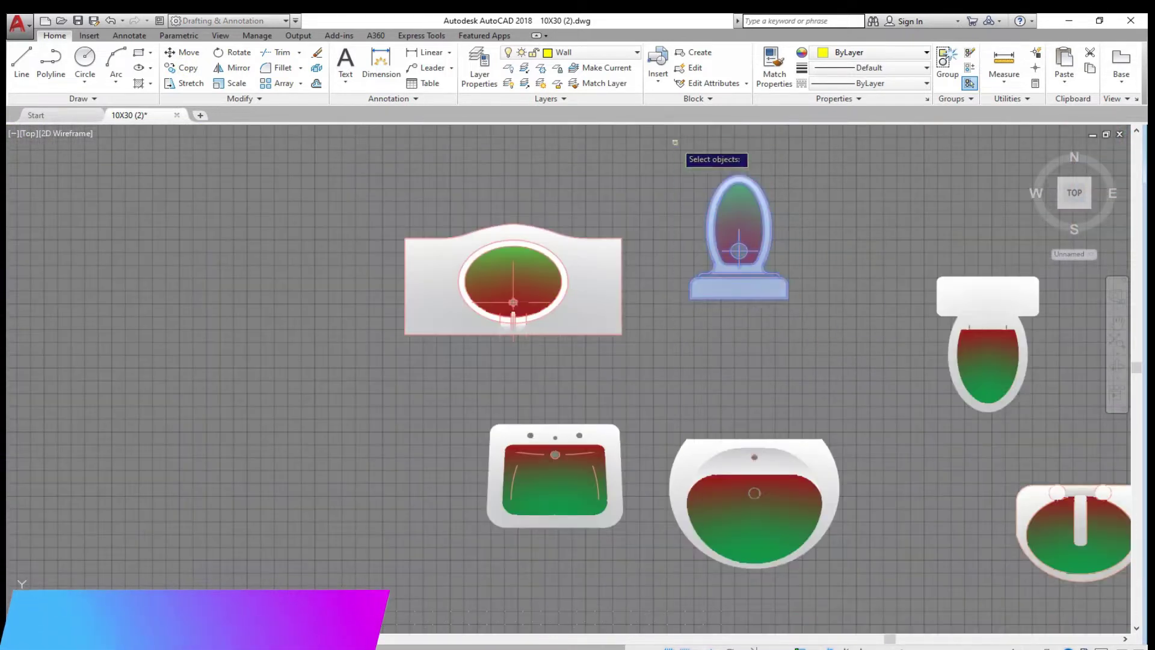
{"action": "left_click", "coordinate": [753, 312]}
{"action": "scroll", "coordinate": [746, 319], "scroll_direction": "down", "scroll_amount": 3}
{"action": "scroll", "coordinate": [643, 361], "scroll_direction": "down", "scroll_amount": 3}
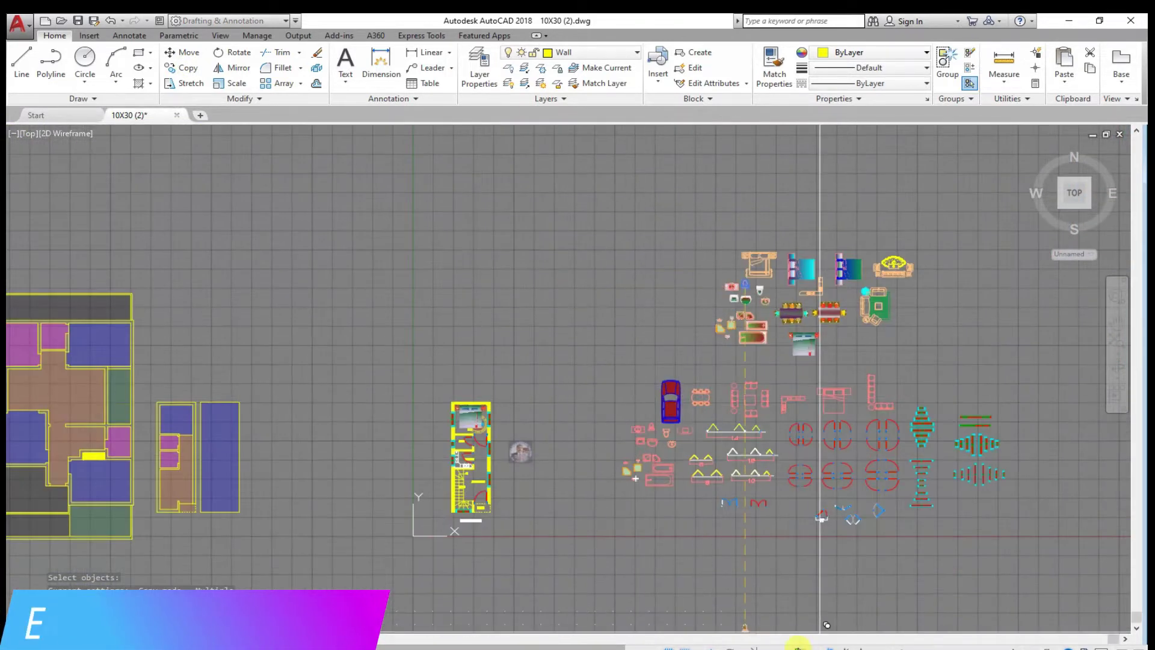
{"action": "scroll", "coordinate": [475, 475], "scroll_direction": "up", "scroll_amount": 5}
{"action": "scroll", "coordinate": [511, 336], "scroll_direction": "up", "scroll_amount": 3}
{"action": "scroll", "coordinate": [470, 385], "scroll_direction": "up", "scroll_amount": 2}
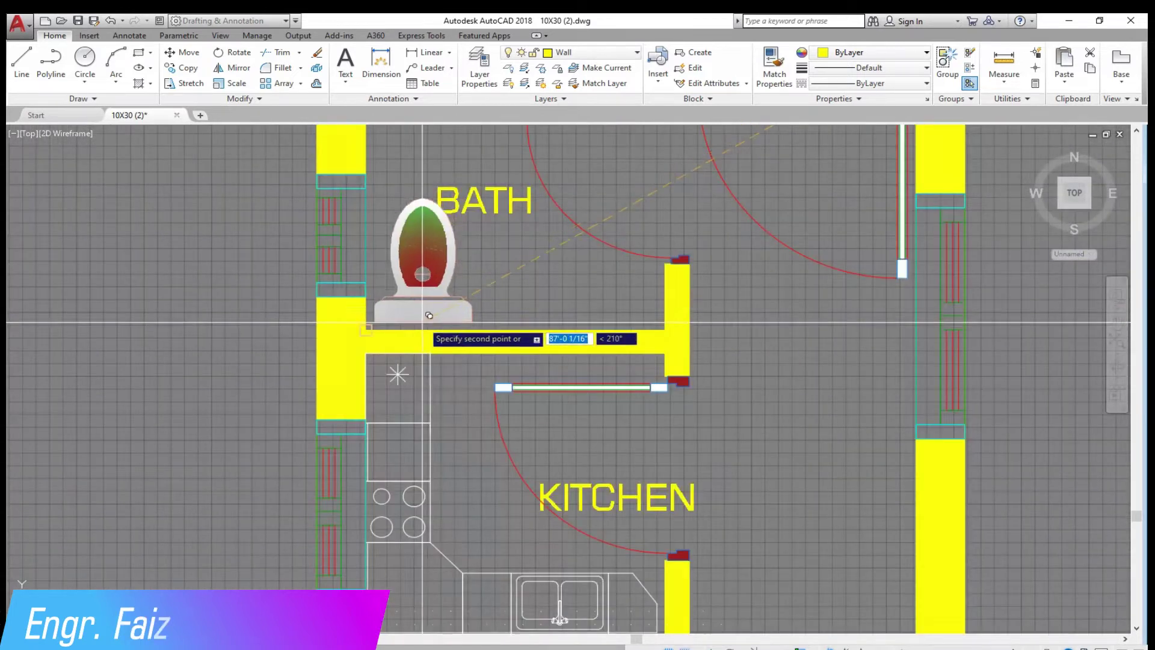
{"action": "key", "text": "Escape"}
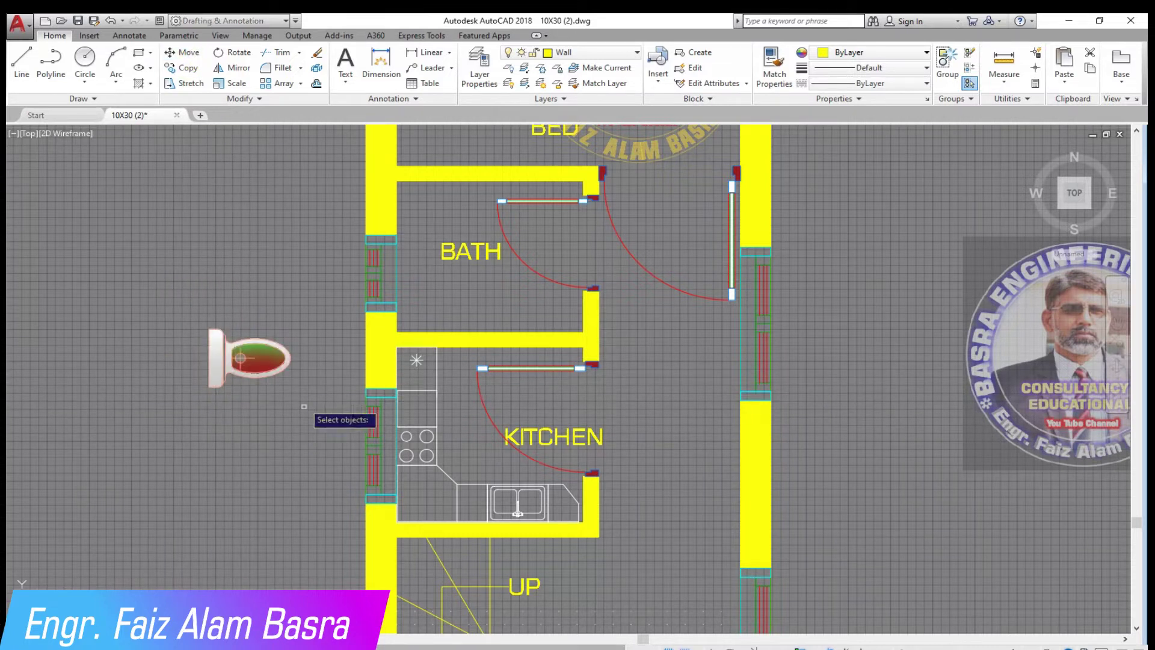
Step: Move the toilet into the BATH against its left wall
{"action": "left_click", "coordinate": [246, 358]}
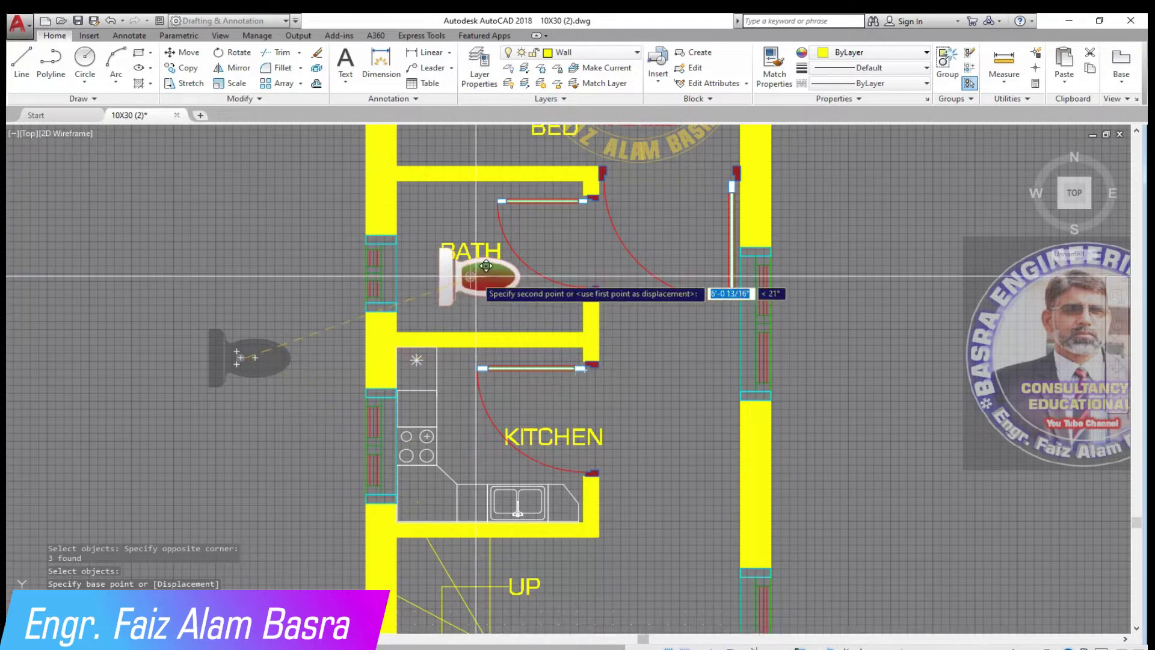
{"action": "scroll", "coordinate": [470, 287], "scroll_direction": "up", "scroll_amount": 2}
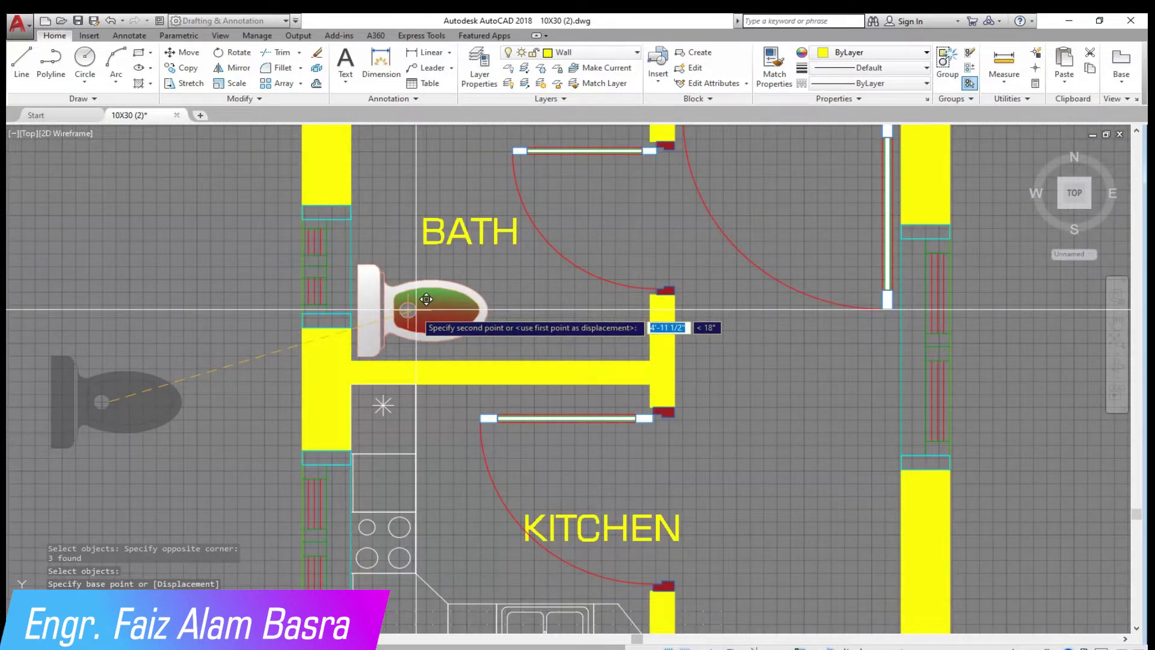
{"action": "left_click", "coordinate": [426, 299]}
{"action": "scroll", "coordinate": [426, 299], "scroll_direction": "down", "scroll_amount": 2}
{"action": "scroll", "coordinate": [364, 315], "scroll_direction": "down", "scroll_amount": 4}
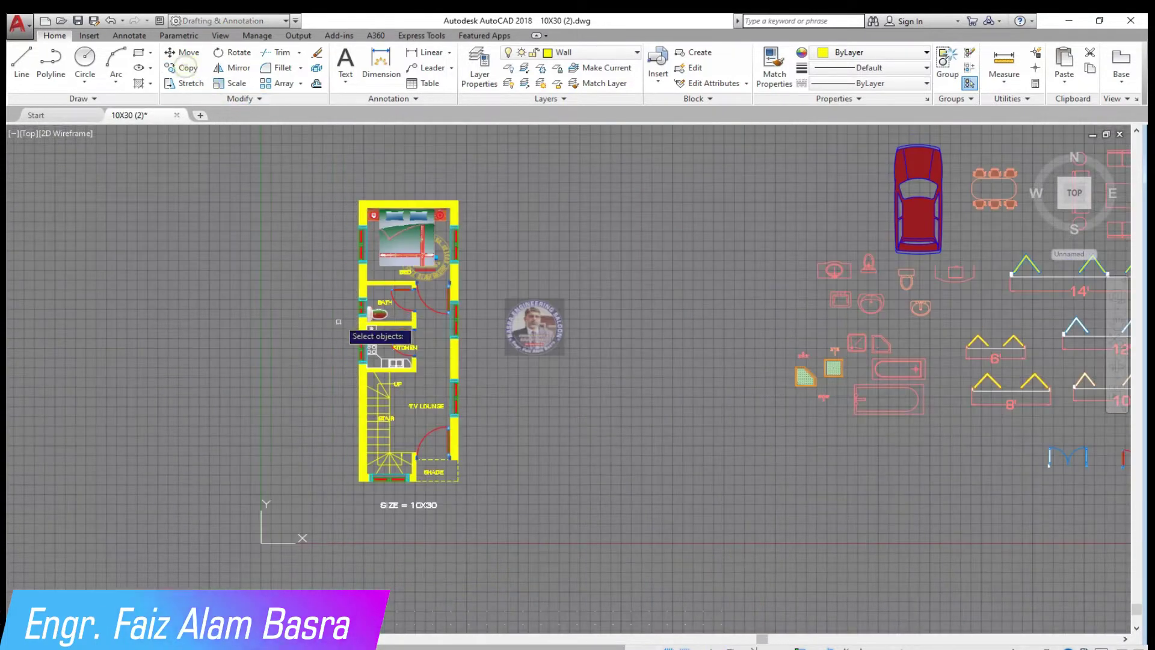
Step: Copy the washbasin from the symbol library and mirror it, erasing the original
{"action": "scroll", "coordinate": [575, 304], "scroll_direction": "down", "scroll_amount": 4}
{"action": "scroll", "coordinate": [657, 194], "scroll_direction": "up", "scroll_amount": 8}
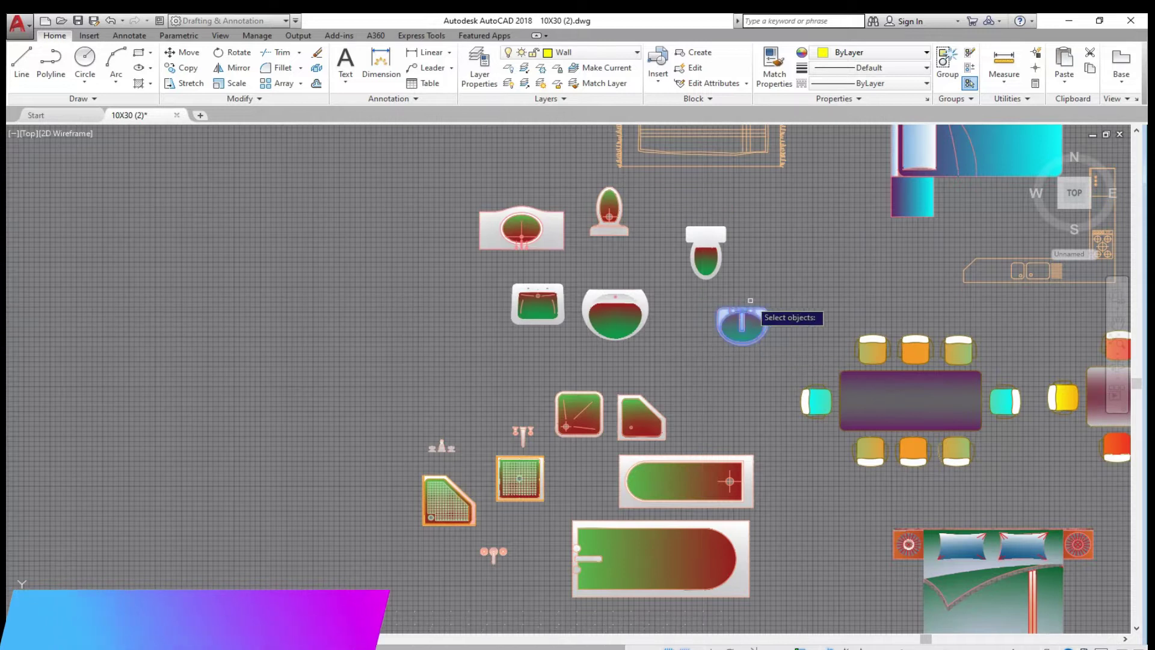
{"action": "left_click", "coordinate": [732, 315]}
{"action": "key", "text": "Return"}
{"action": "scroll", "coordinate": [741, 325], "scroll_direction": "up", "scroll_amount": 2}
{"action": "scroll", "coordinate": [626, 347], "scroll_direction": "down", "scroll_amount": 5}
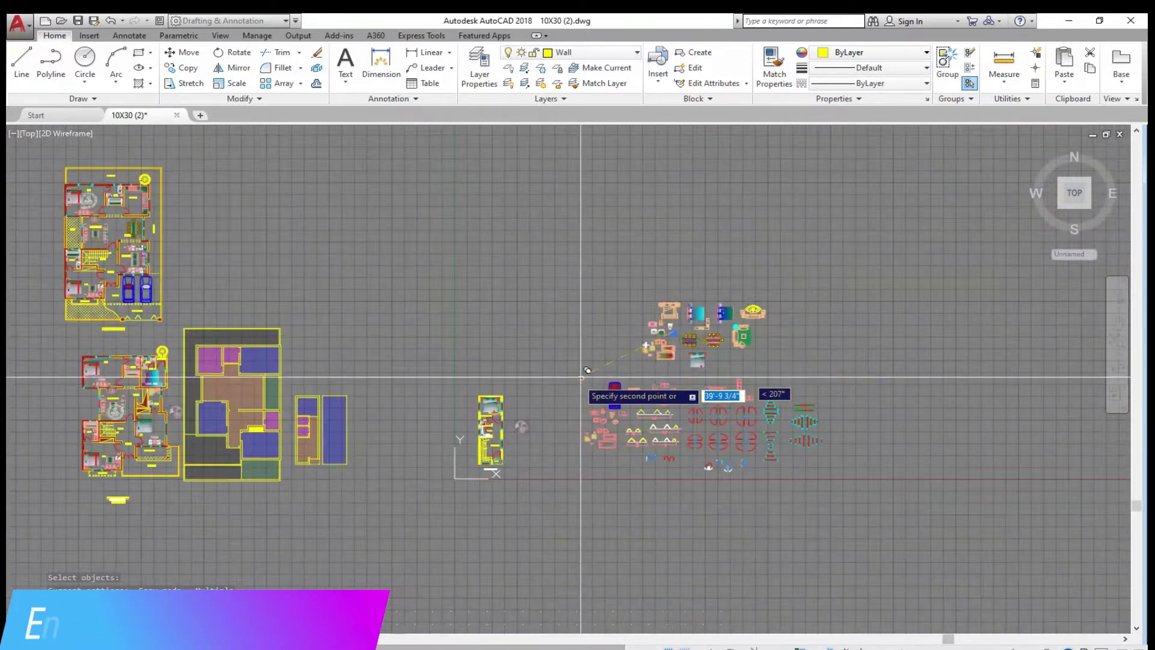
{"action": "scroll", "coordinate": [468, 401], "scroll_direction": "up", "scroll_amount": 5}
{"action": "scroll", "coordinate": [468, 402], "scroll_direction": "up", "scroll_amount": 4}
{"action": "scroll", "coordinate": [415, 463], "scroll_direction": "down", "scroll_amount": 1}
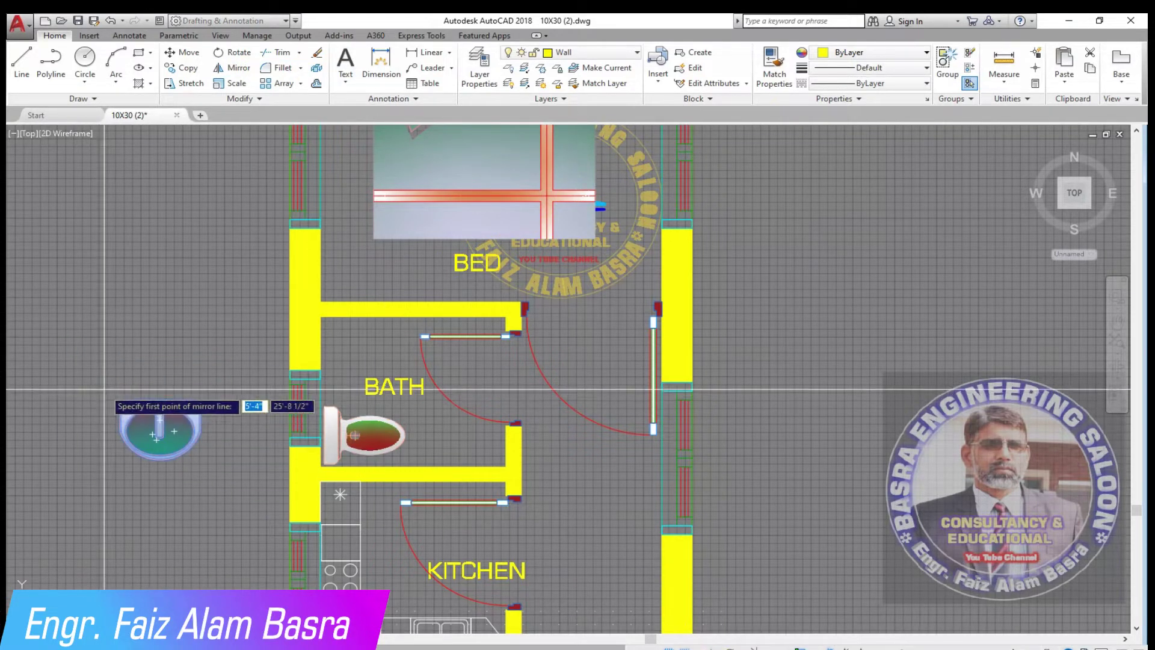
{"action": "left_click", "coordinate": [104, 390]}
{"action": "left_click", "coordinate": [237, 397]}
{"action": "left_click", "coordinate": [266, 430]}
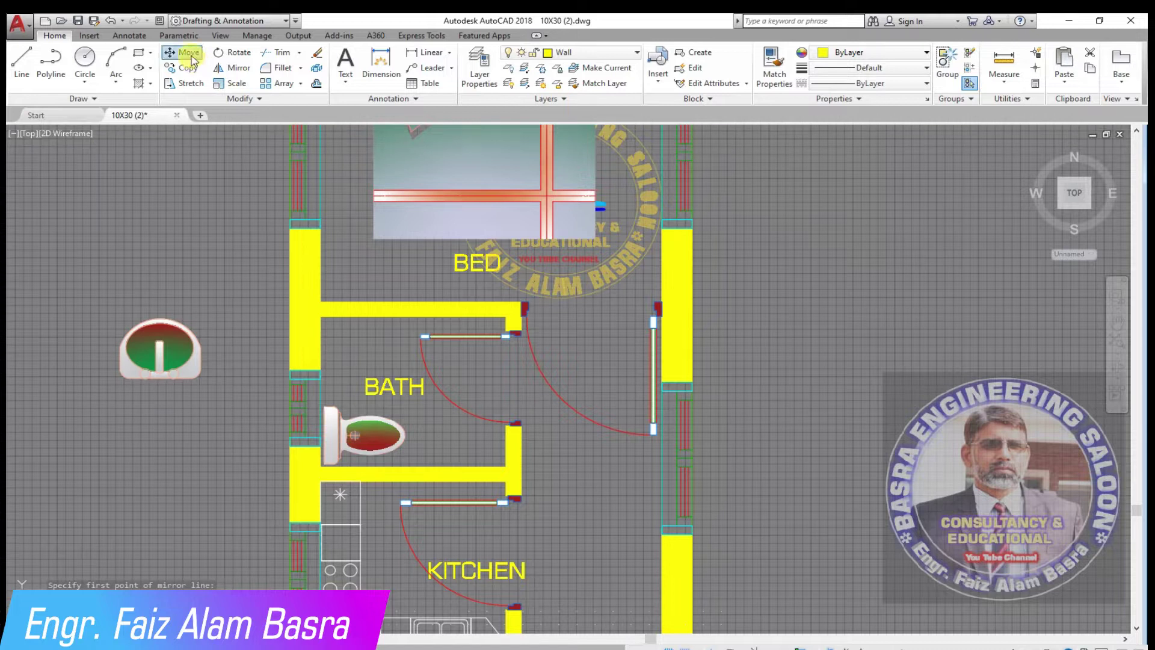
Step: Move the washbasin beside the plan and rotate it to face into the room
{"action": "left_click", "coordinate": [159, 343]}
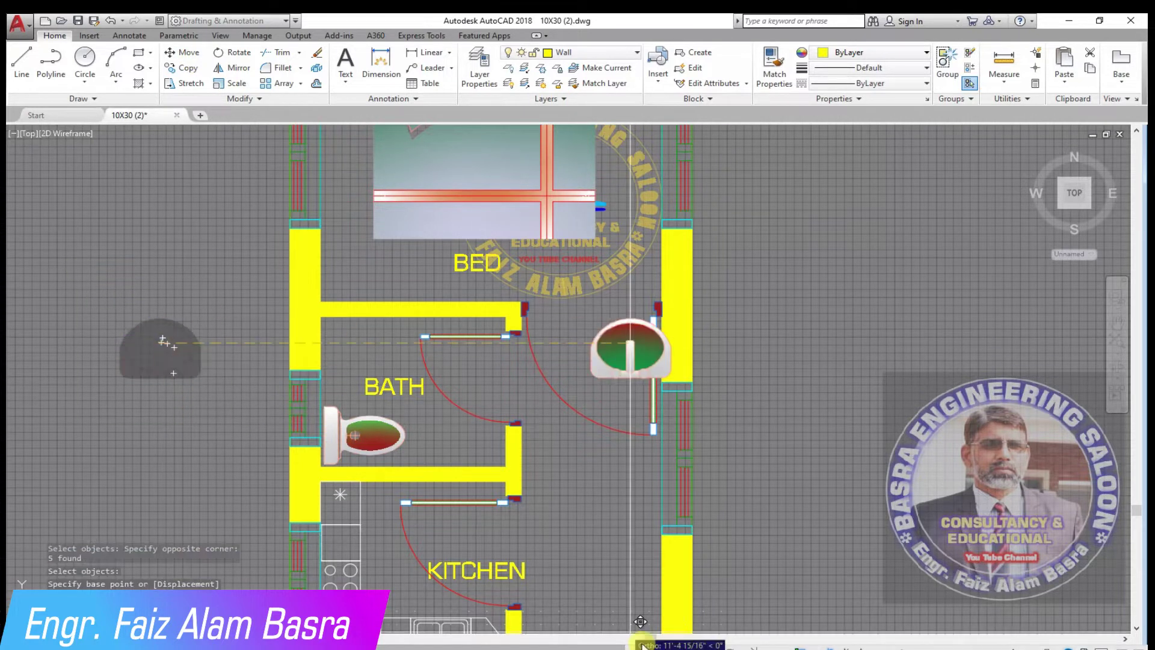
{"action": "scroll", "coordinate": [463, 427], "scroll_direction": "up", "scroll_amount": 4}
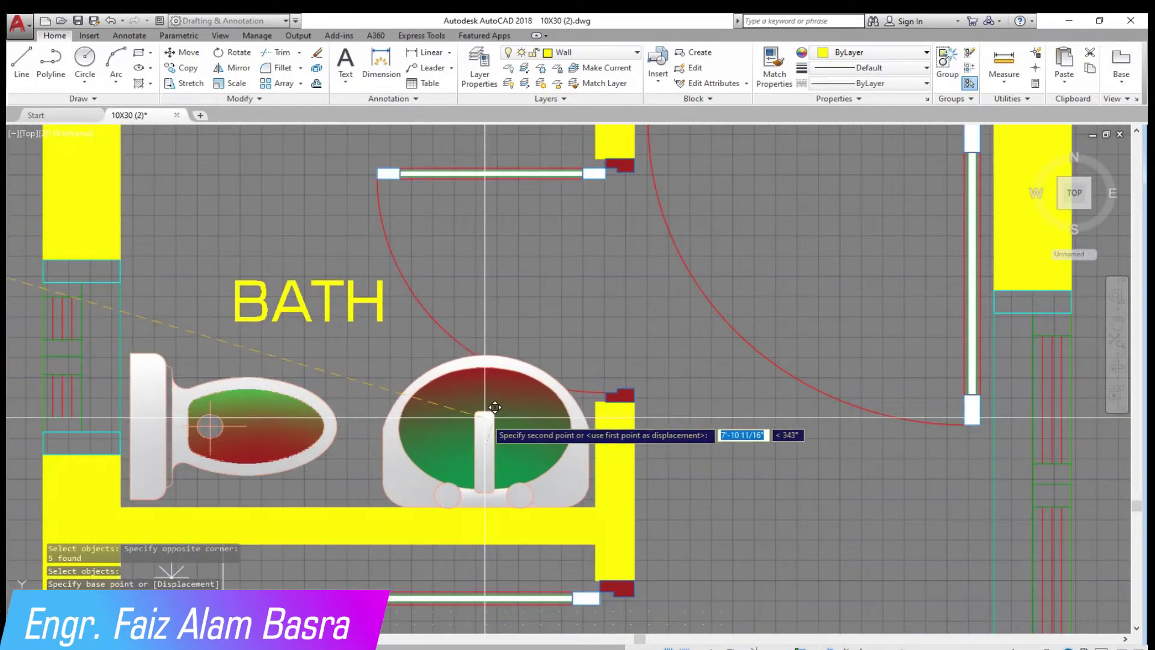
{"action": "scroll", "coordinate": [503, 407], "scroll_direction": "down", "scroll_amount": 2}
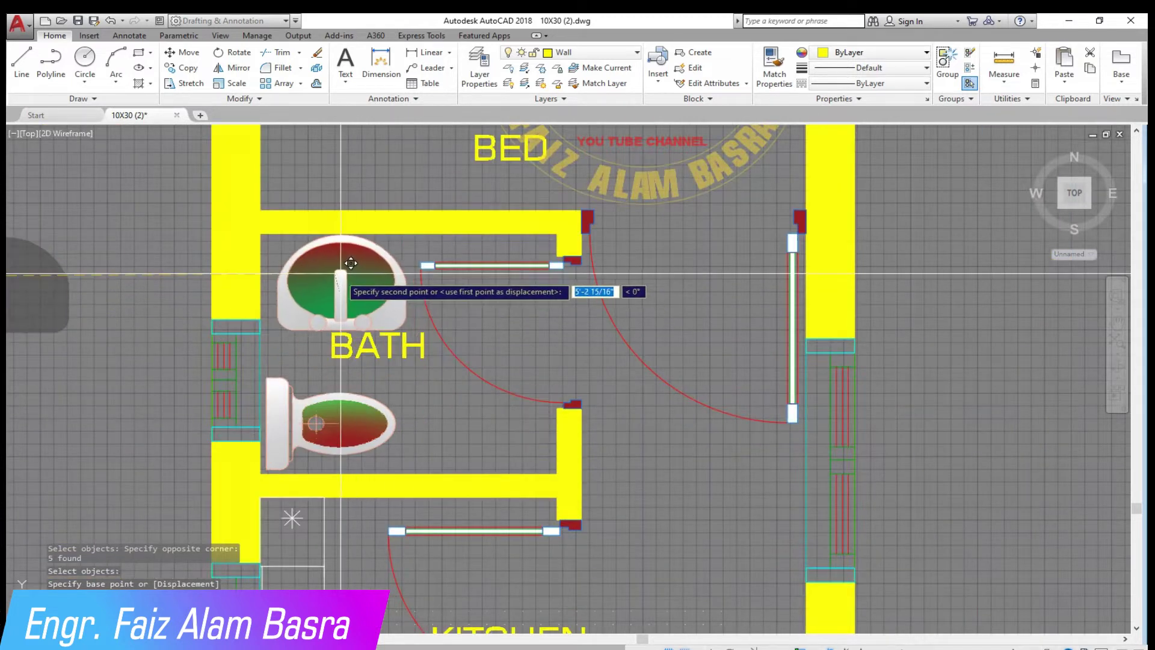
{"action": "scroll", "coordinate": [490, 319], "scroll_direction": "down", "scroll_amount": 2}
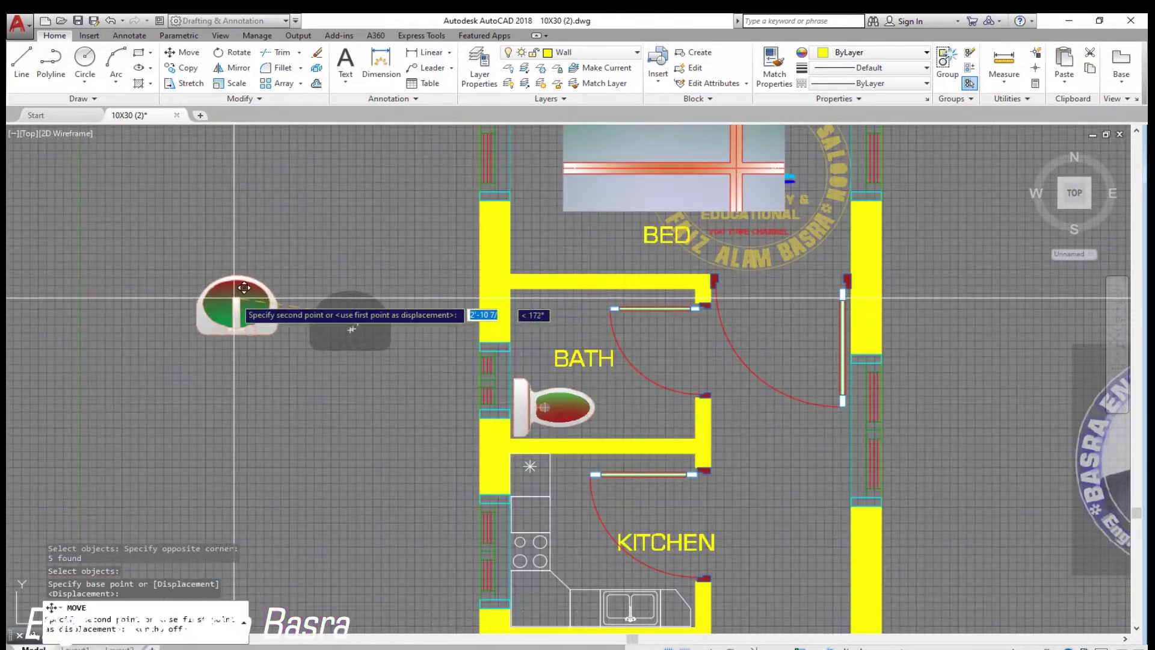
{"action": "left_click", "coordinate": [256, 303]}
{"action": "left_click_drag", "start_coordinate": [156, 224], "coordinate": [262, 386]}
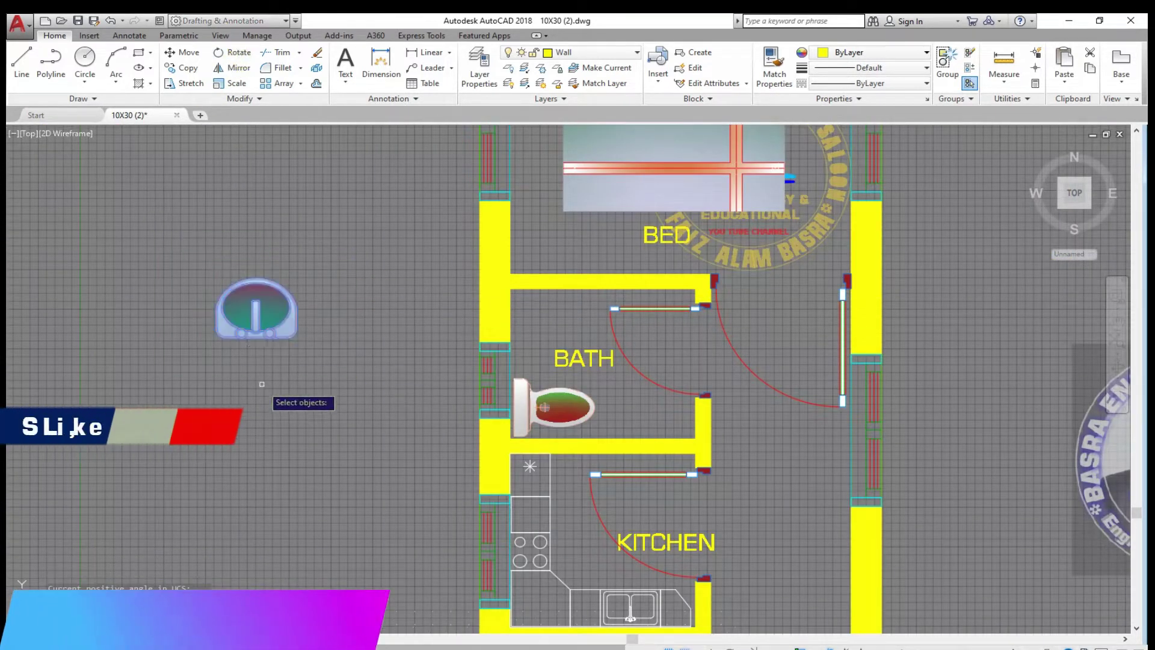
{"action": "left_click", "coordinate": [250, 344]}
{"action": "left_click", "coordinate": [288, 346]}
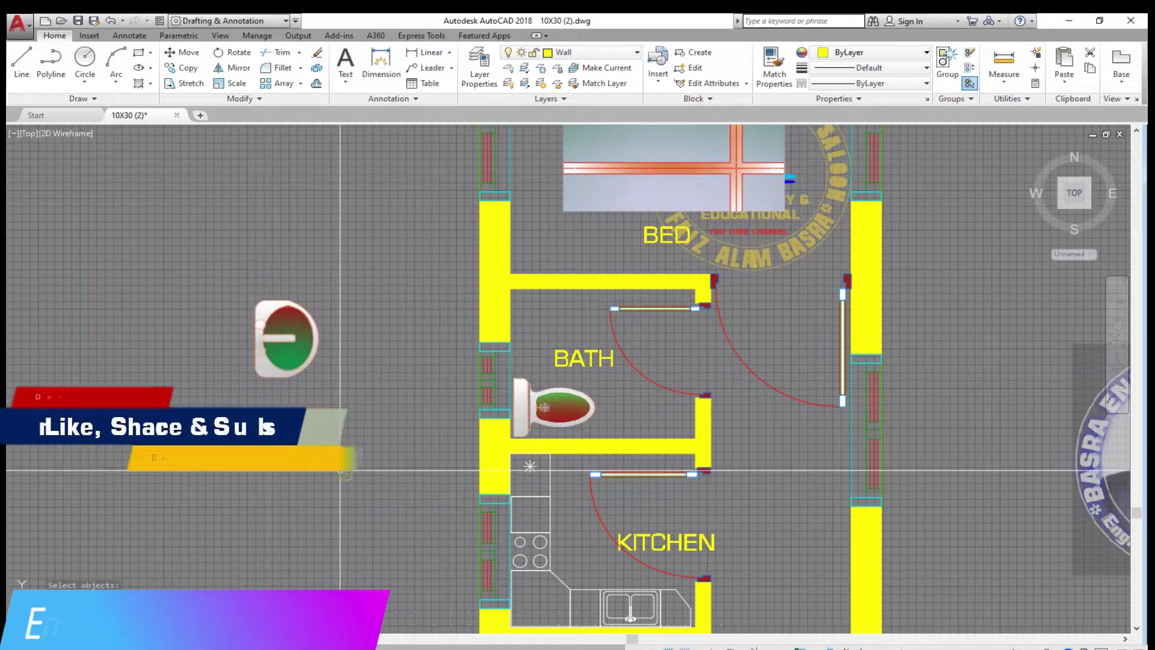
{"action": "scroll", "coordinate": [288, 345], "scroll_direction": "up", "scroll_amount": 2}
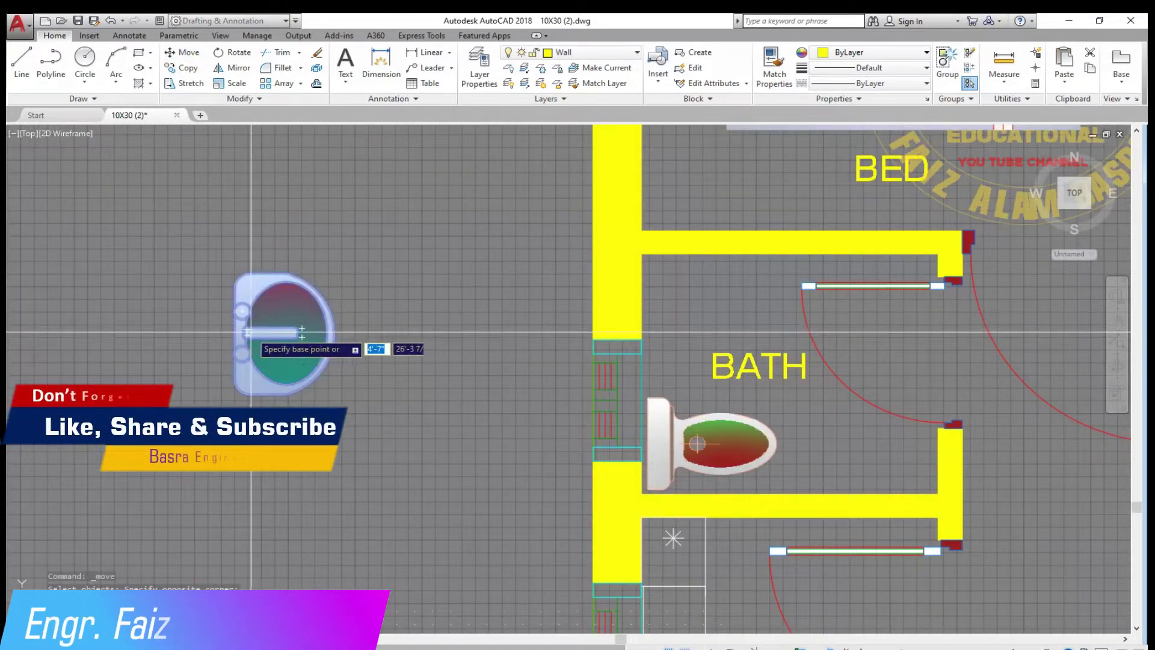
Step: Place the turned washbasin in the BATH above the toilet
{"action": "left_click", "coordinate": [270, 328]}
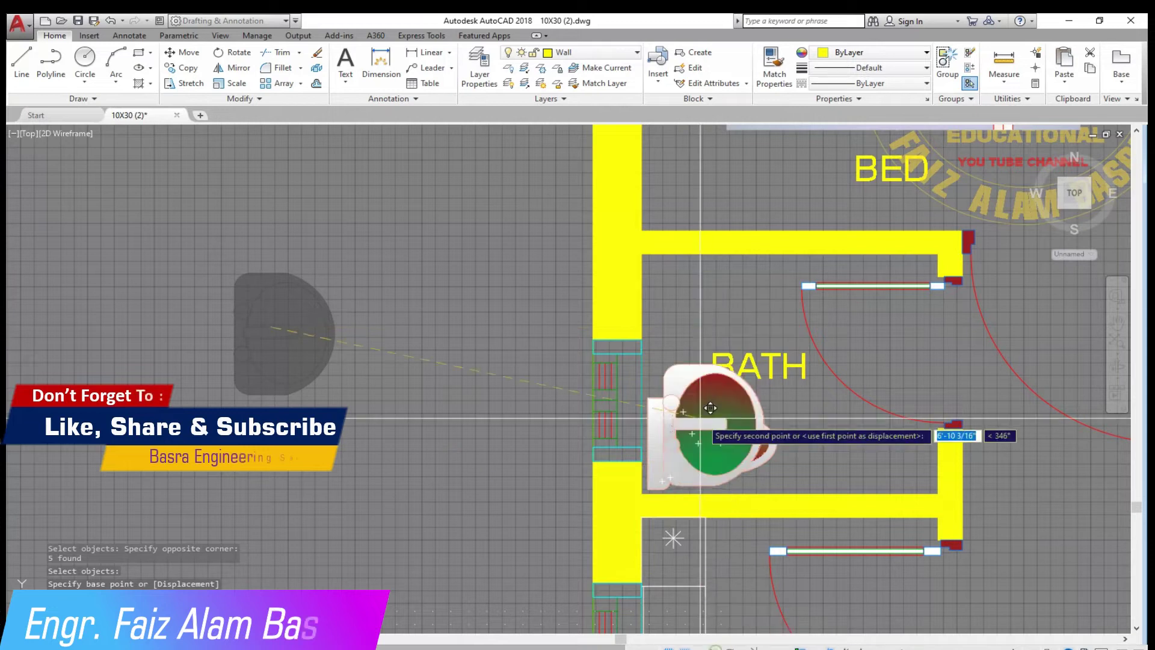
{"action": "left_click", "coordinate": [694, 301]}
{"action": "scroll", "coordinate": [578, 325], "scroll_direction": "down", "scroll_amount": 3}
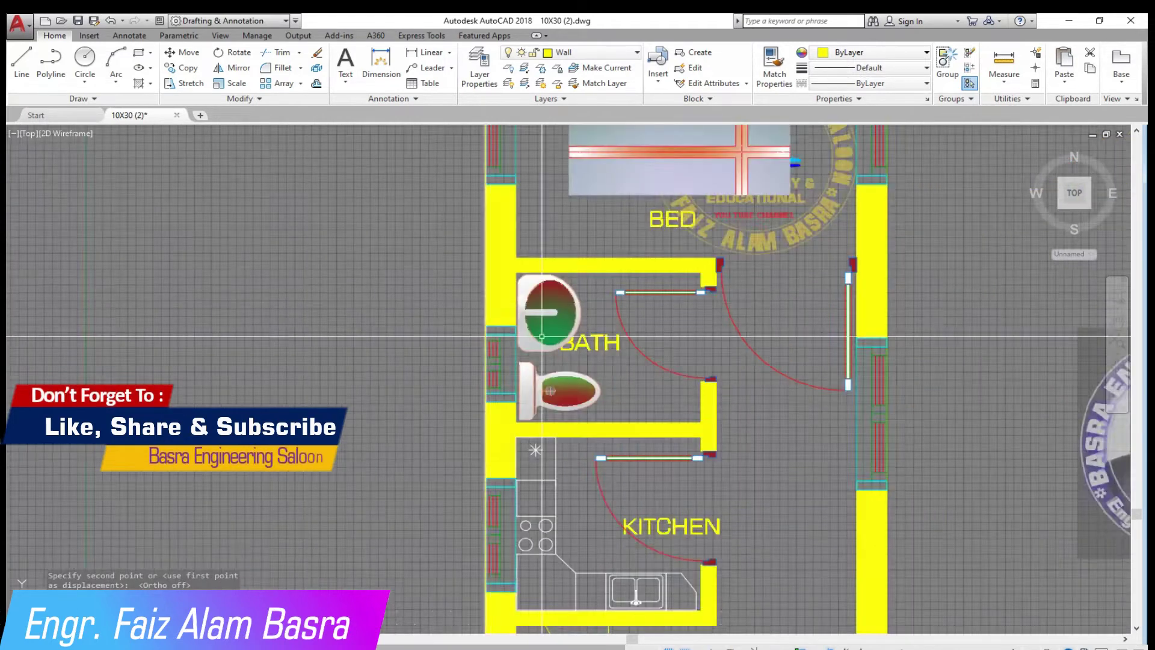
{"action": "scroll", "coordinate": [581, 337], "scroll_direction": "up", "scroll_amount": 5}
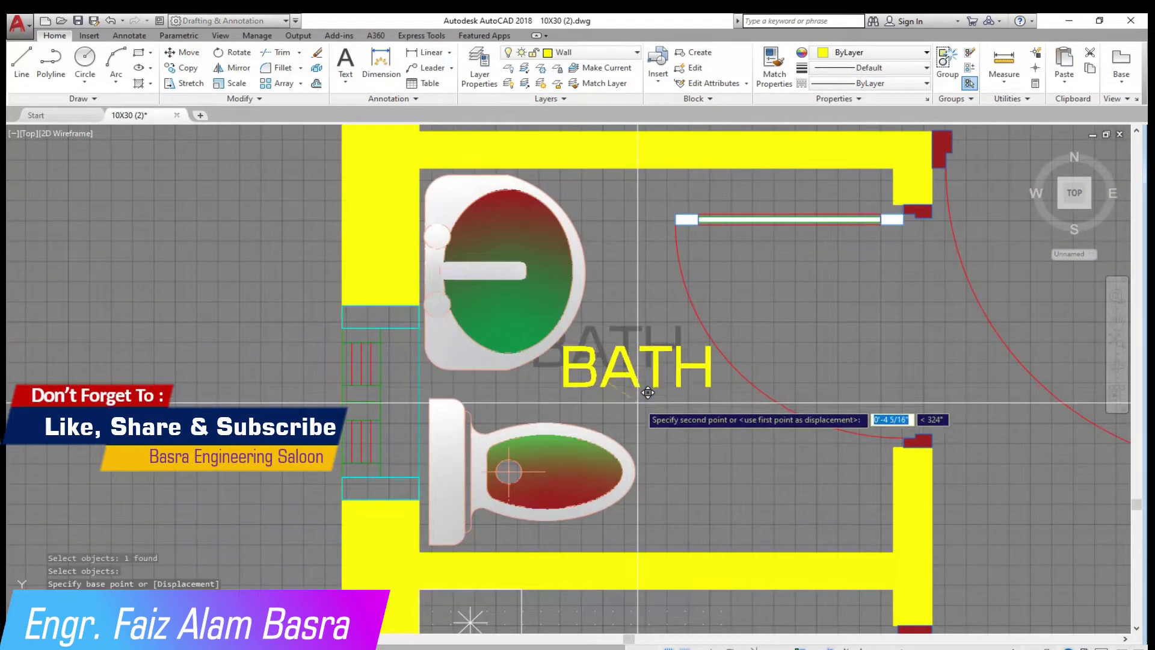
{"action": "scroll", "coordinate": [606, 382], "scroll_direction": "down", "scroll_amount": 5}
{"action": "scroll", "coordinate": [158, 265], "scroll_direction": "down", "scroll_amount": 3}
{"action": "scroll", "coordinate": [252, 295], "scroll_direction": "down", "scroll_amount": 3}
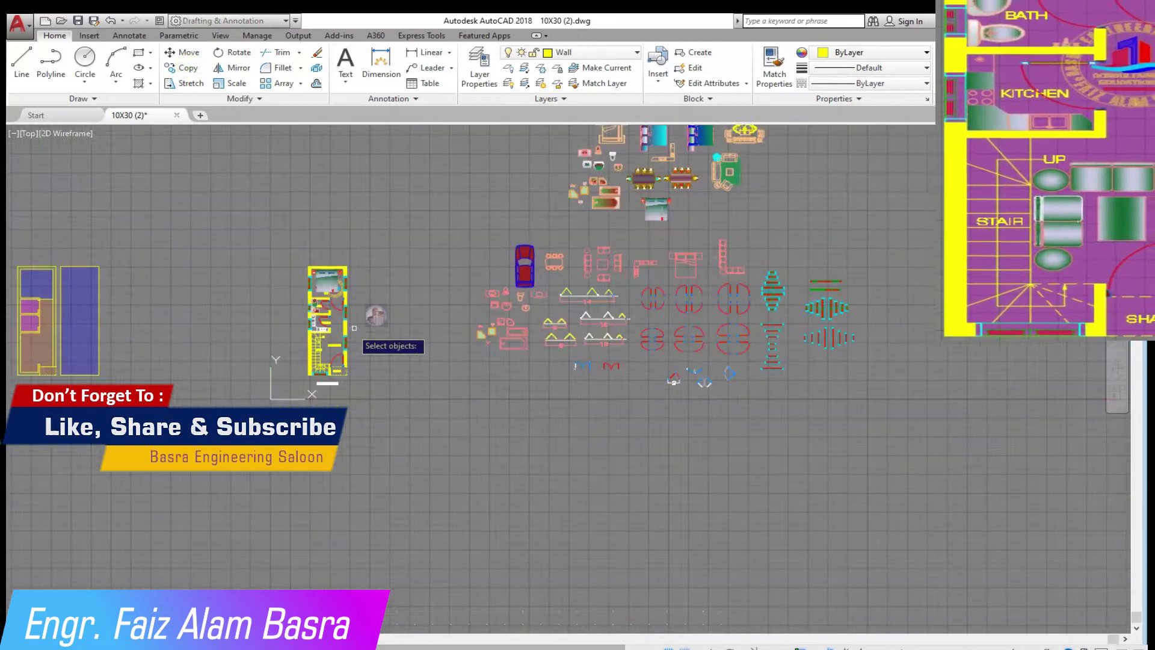
Step: Copy the sofa set, centre table and round stools toward the T.V. LOUNGE
{"action": "scroll", "coordinate": [518, 318], "scroll_direction": "up", "scroll_amount": 6}
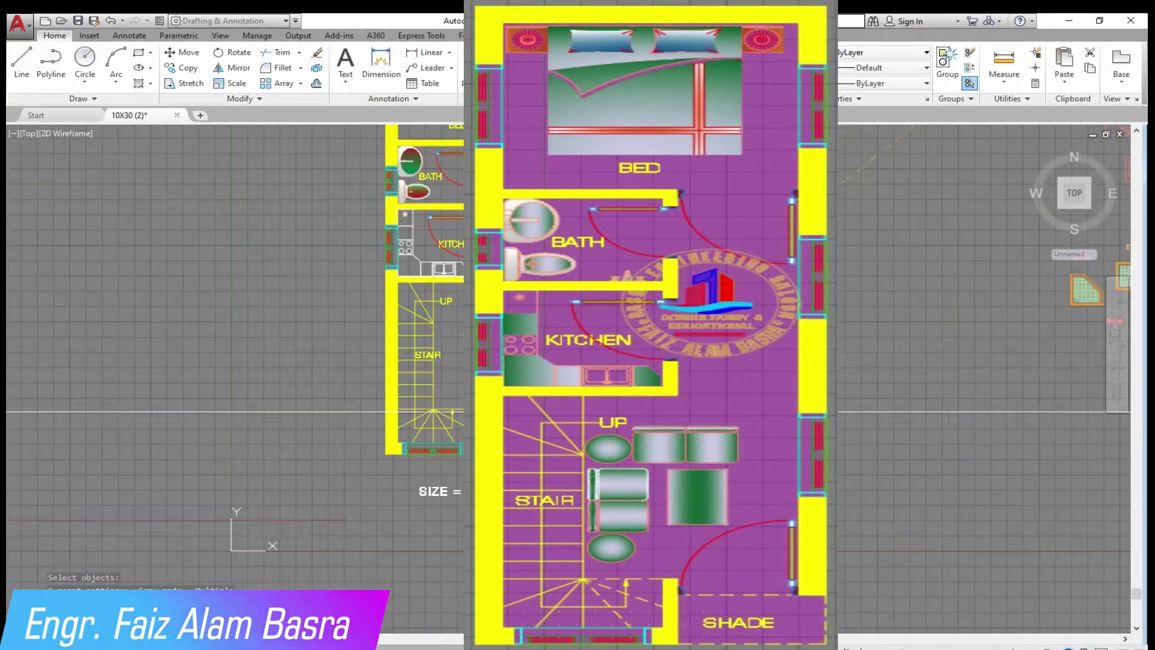
{"action": "scroll", "coordinate": [448, 188], "scroll_direction": "up", "scroll_amount": 10}
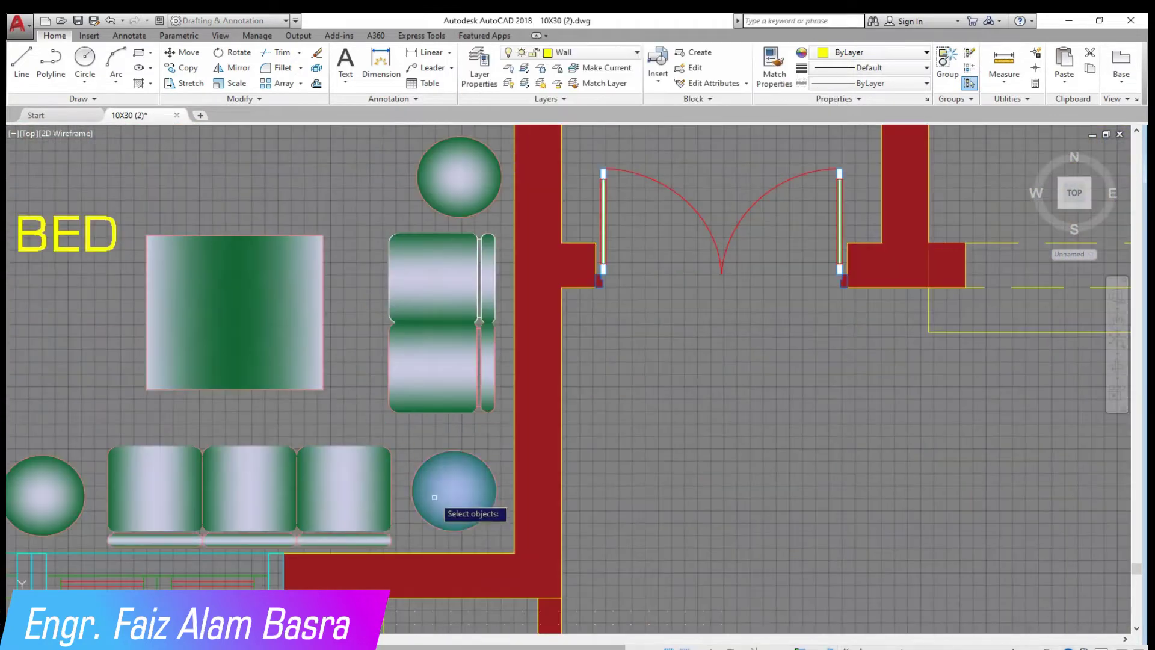
{"action": "left_click", "coordinate": [474, 528]}
{"action": "left_click", "coordinate": [27, 150]}
{"action": "key", "text": "Return"}
{"action": "left_click", "coordinate": [250, 446]}
{"action": "scroll", "coordinate": [250, 445], "scroll_direction": "down", "scroll_amount": 5}
{"action": "scroll", "coordinate": [619, 400], "scroll_direction": "down", "scroll_amount": 5}
{"action": "scroll", "coordinate": [665, 361], "scroll_direction": "up", "scroll_amount": 5}
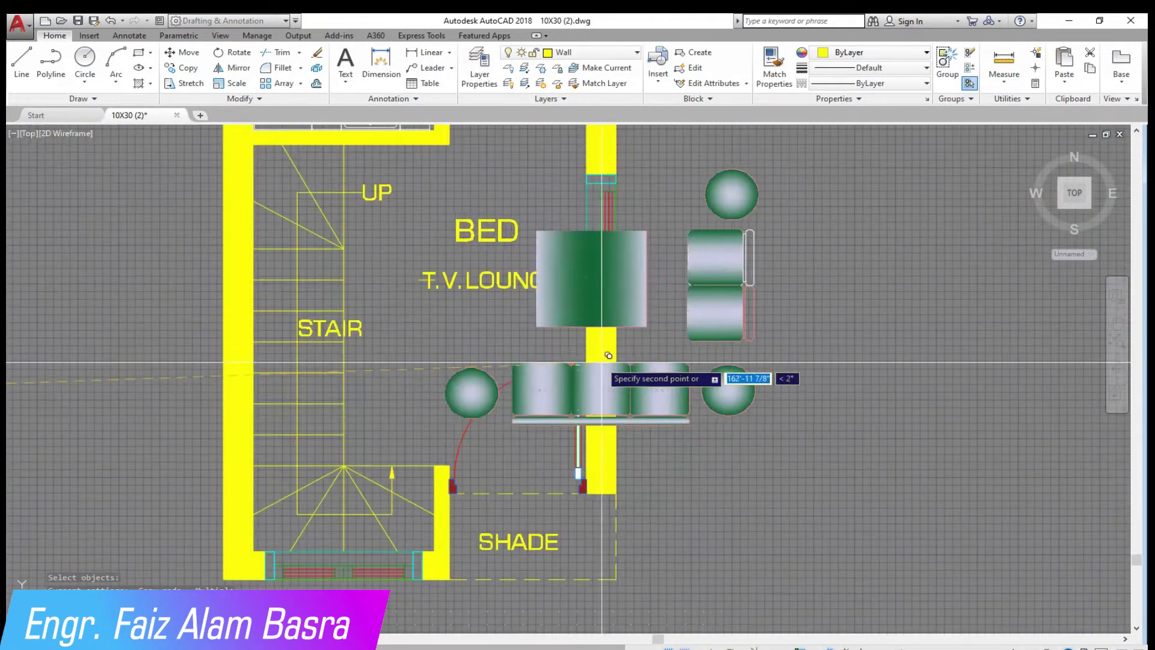
{"action": "scroll", "coordinate": [488, 338], "scroll_direction": "up", "scroll_amount": 4}
{"action": "scroll", "coordinate": [487, 338], "scroll_direction": "down", "scroll_amount": 4}
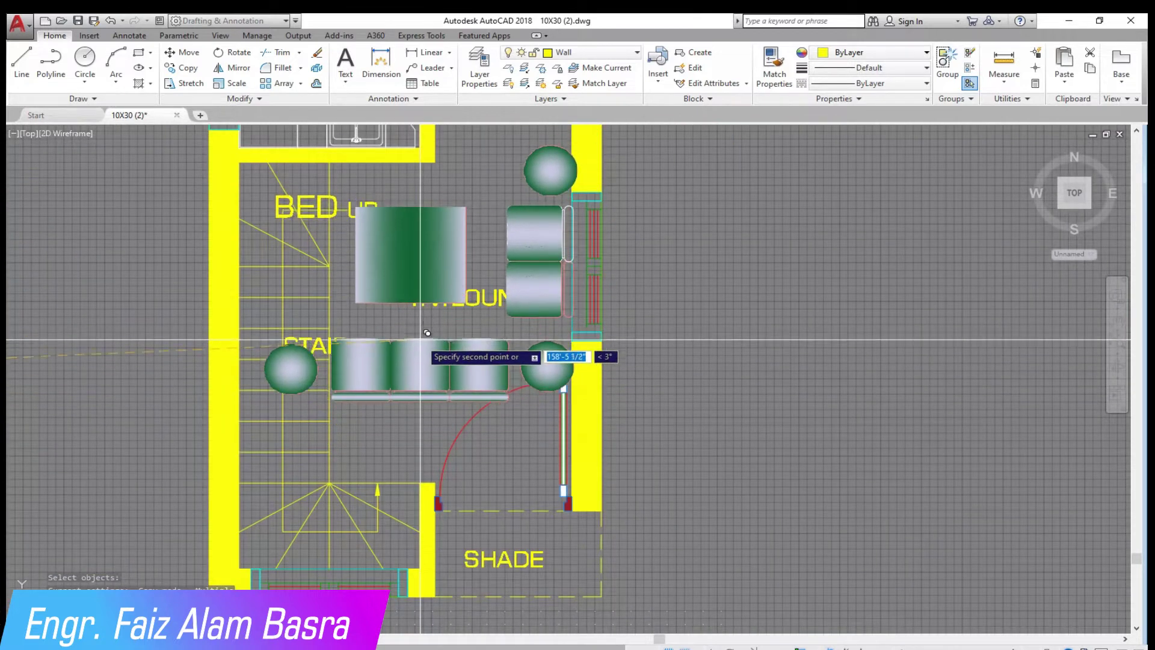
{"action": "scroll", "coordinate": [450, 333], "scroll_direction": "up", "scroll_amount": 4}
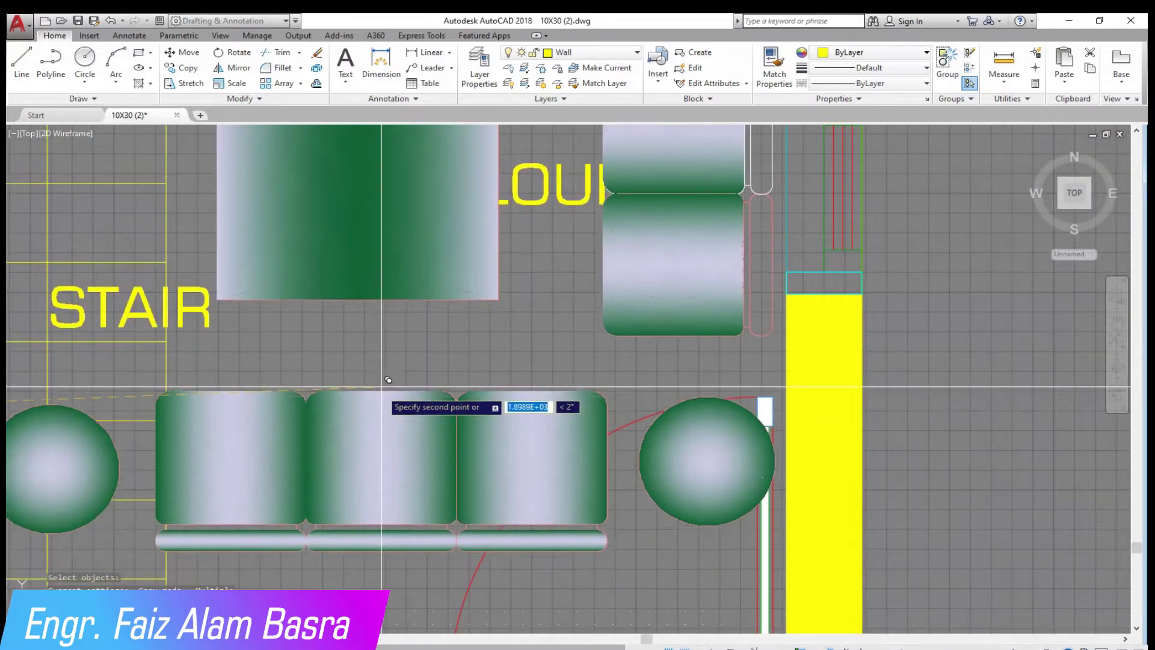
{"action": "scroll", "coordinate": [407, 391], "scroll_direction": "down", "scroll_amount": 4}
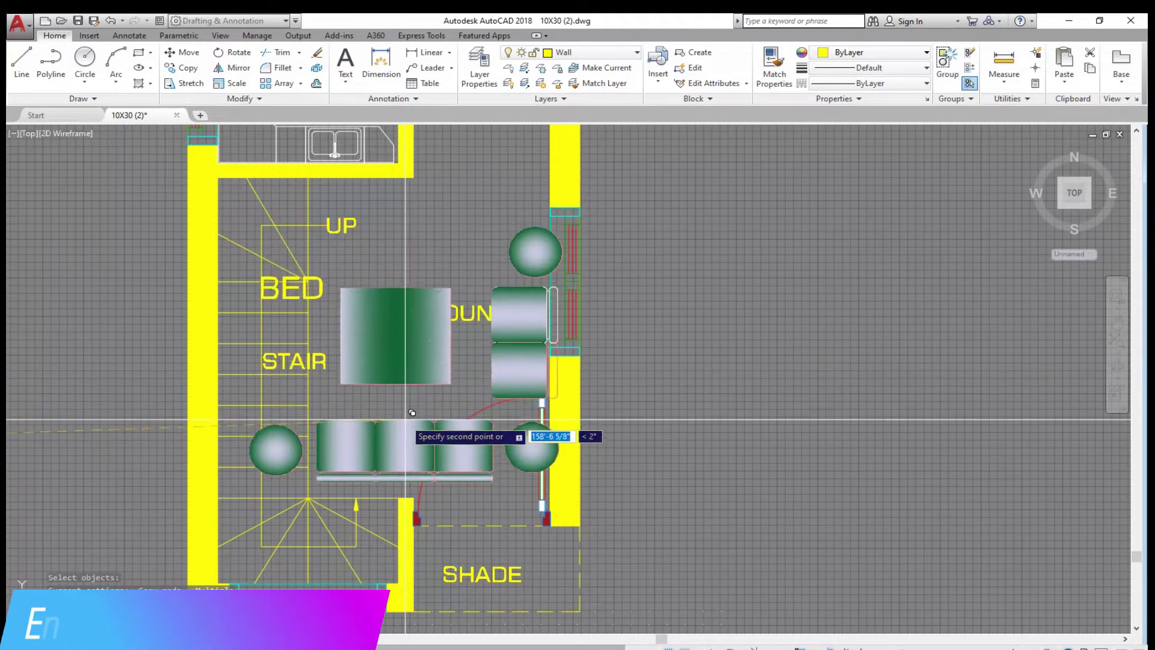
{"action": "scroll", "coordinate": [405, 431], "scroll_direction": "down", "scroll_amount": 2}
{"action": "scroll", "coordinate": [541, 385], "scroll_direction": "down", "scroll_amount": 2}
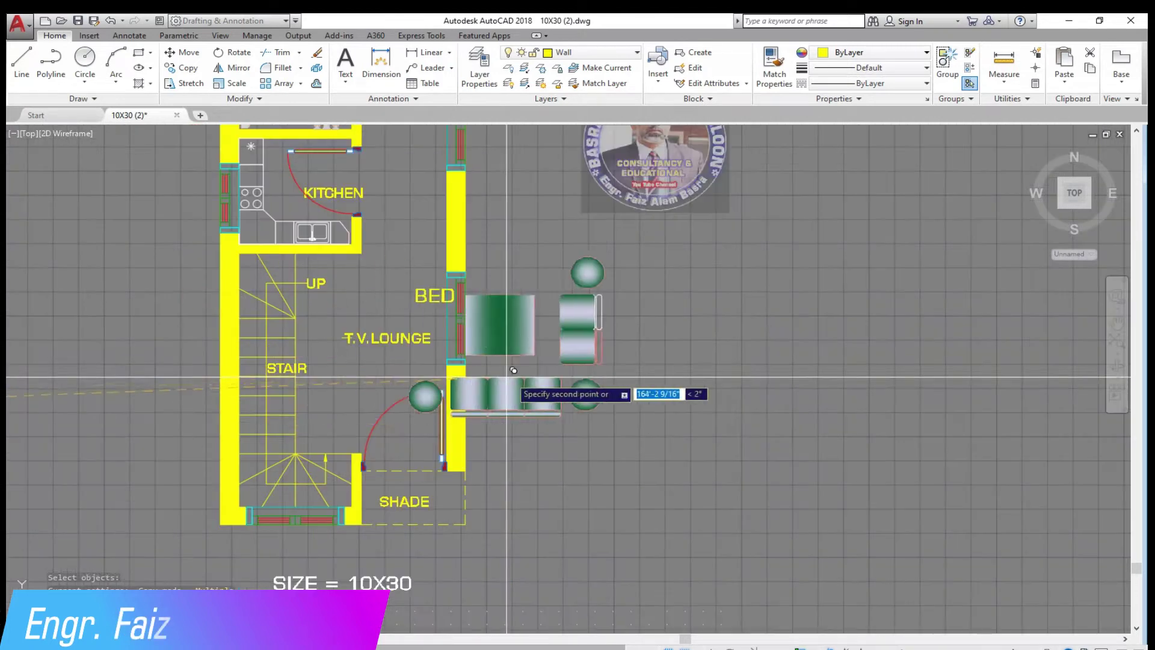
{"action": "key", "text": "Escape"}
Step: Delete the extra BED label, then start and cancel rotating the copied furniture set
{"action": "left_click", "coordinate": [569, 333]}
{"action": "key", "text": "Delete"}
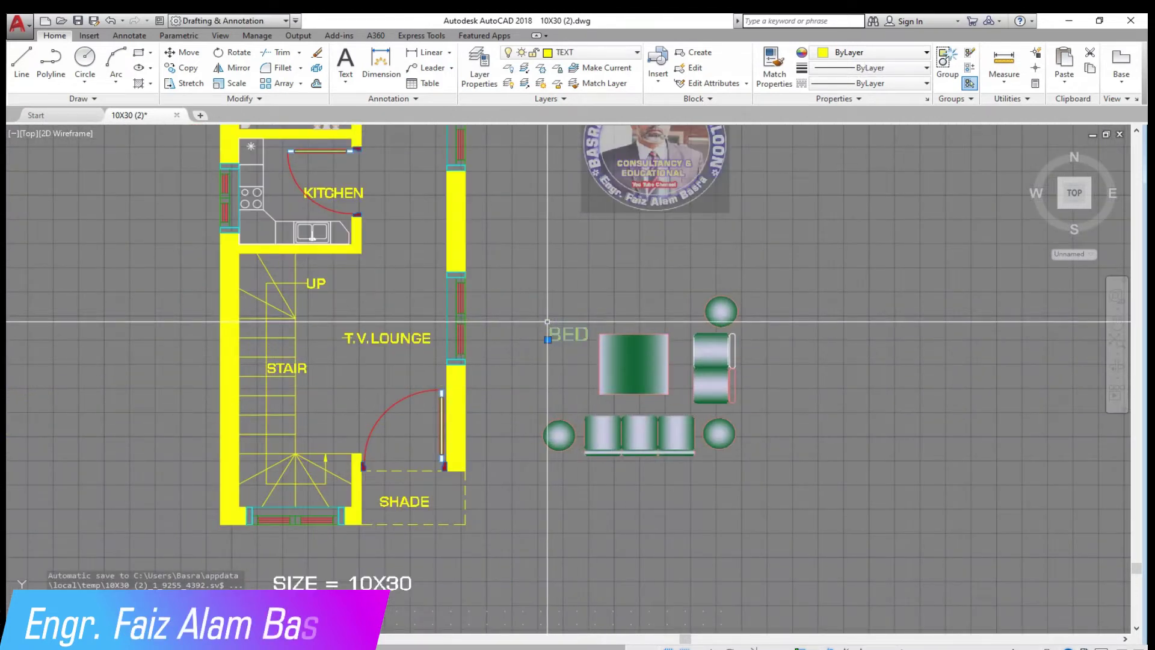
{"action": "type", "text": "ro"}
{"action": "key", "text": "Return"}
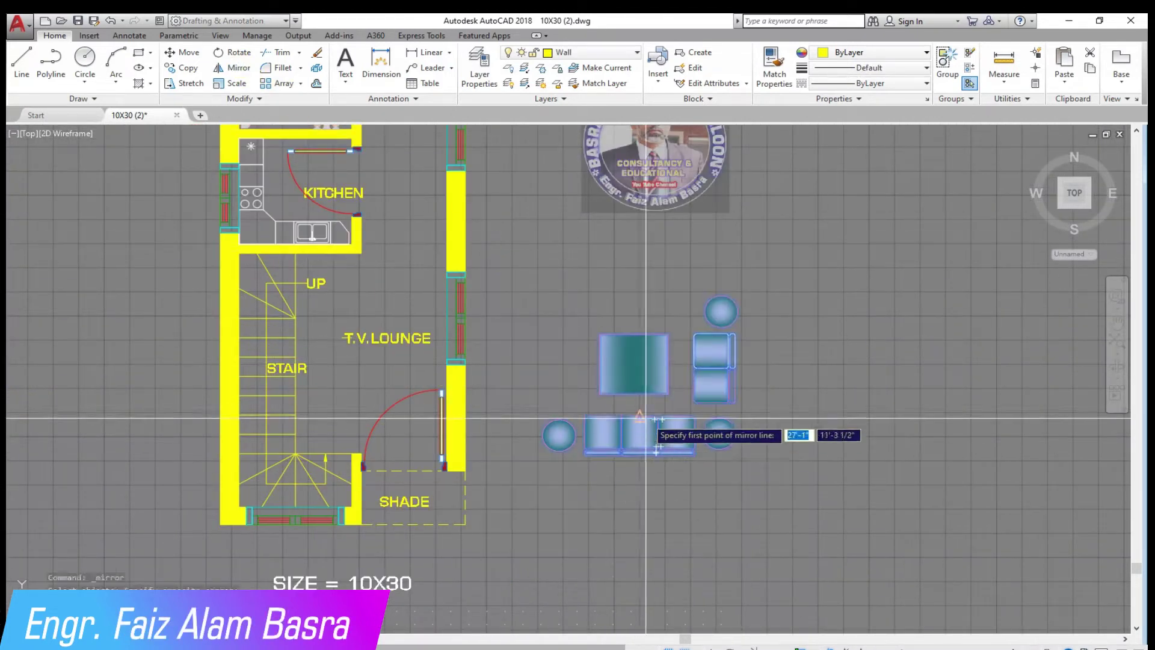
{"action": "left_click_drag", "start_coordinate": [529, 283], "coordinate": [758, 475]}
{"action": "key", "text": "Return"}
{"action": "left_click", "coordinate": [658, 419]}
{"action": "key", "text": "Escape"}
Step: Mirror the furniture set, erasing the original, and move the 21 pieces into the T.V. lounge
{"action": "type", "text": "mi"}
{"action": "key", "text": "Return"}
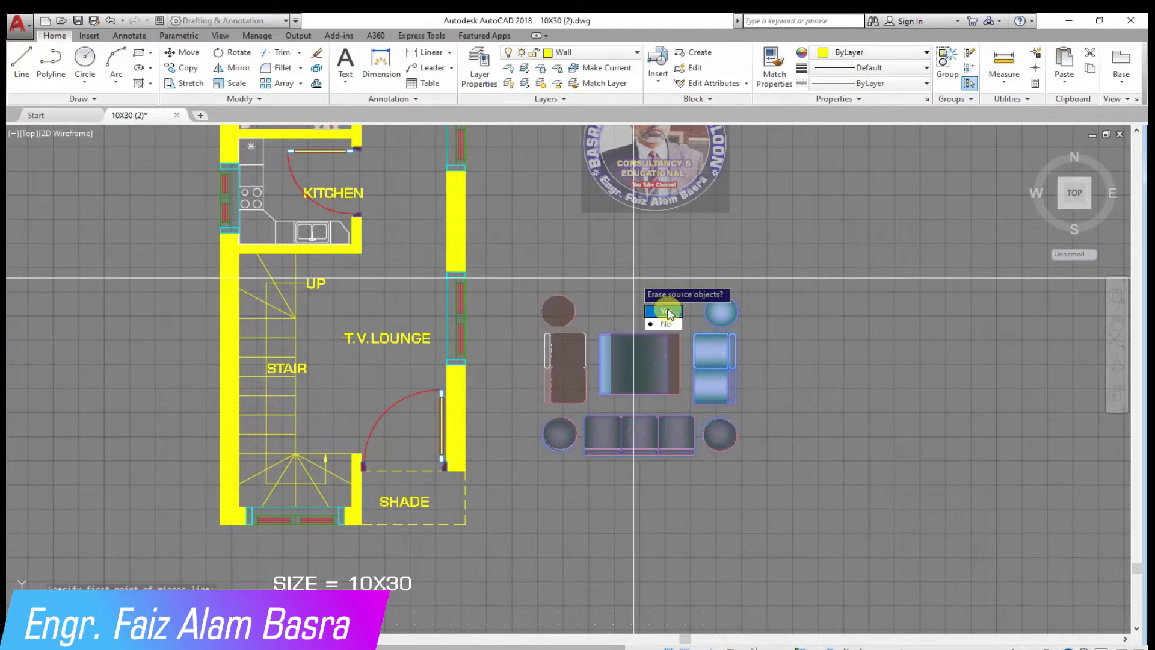
{"action": "left_click", "coordinate": [185, 57]}
{"action": "left_click", "coordinate": [832, 441]}
{"action": "left_click", "coordinate": [550, 291]}
{"action": "key", "text": "Return"}
{"action": "left_click", "coordinate": [582, 373]}
{"action": "scroll", "coordinate": [354, 351], "scroll_direction": "up", "scroll_amount": 4}
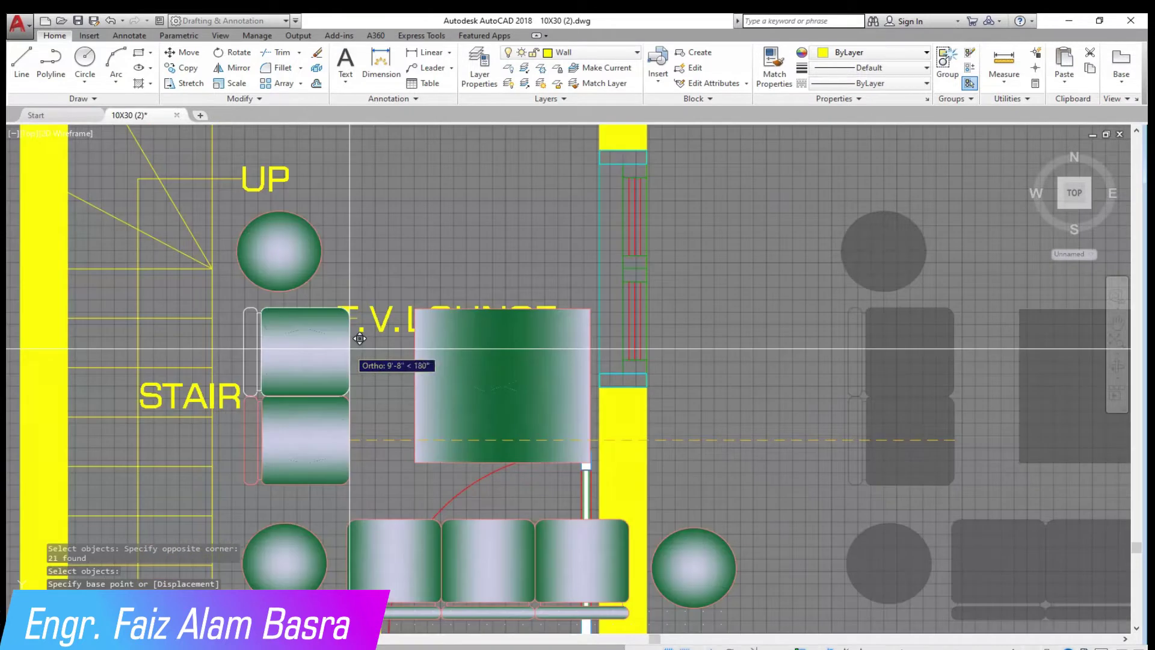
{"action": "scroll", "coordinate": [350, 326], "scroll_direction": "down", "scroll_amount": 2}
{"action": "scroll", "coordinate": [361, 328], "scroll_direction": "down", "scroll_amount": 2}
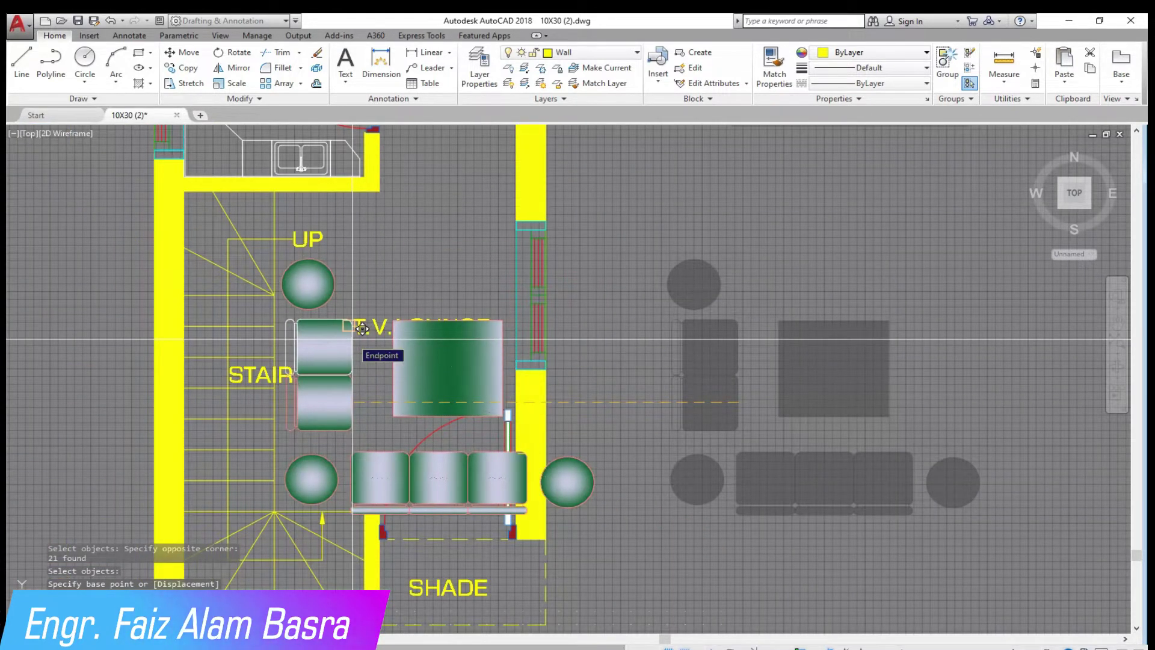
{"action": "left_click", "coordinate": [365, 329]}
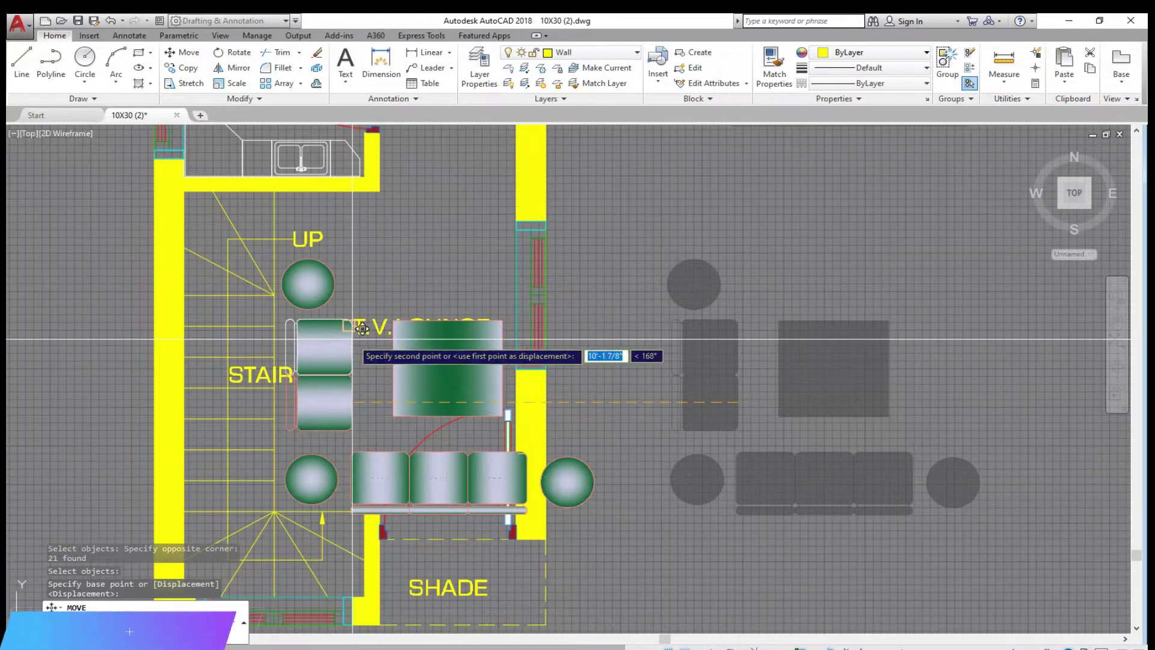
{"action": "left_click", "coordinate": [347, 277]}
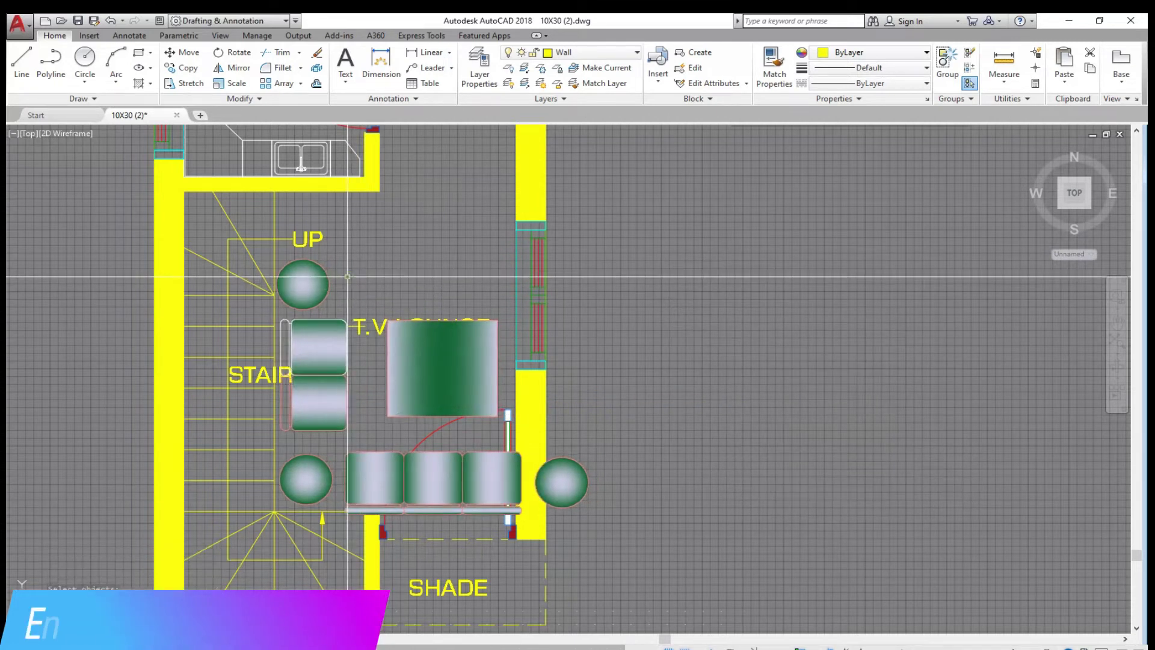
Step: Remove the T.V. LOUNGE label and window-select the lounge furniture for another move
{"action": "left_click", "coordinate": [375, 326]}
{"action": "scroll", "coordinate": [298, 379], "scroll_direction": "up", "scroll_amount": 2}
{"action": "left_click", "coordinate": [210, 360]}
{"action": "left_click", "coordinate": [529, 223]}
{"action": "key", "text": "Return"}
{"action": "scroll", "coordinate": [475, 245], "scroll_direction": "down", "scroll_amount": 2}
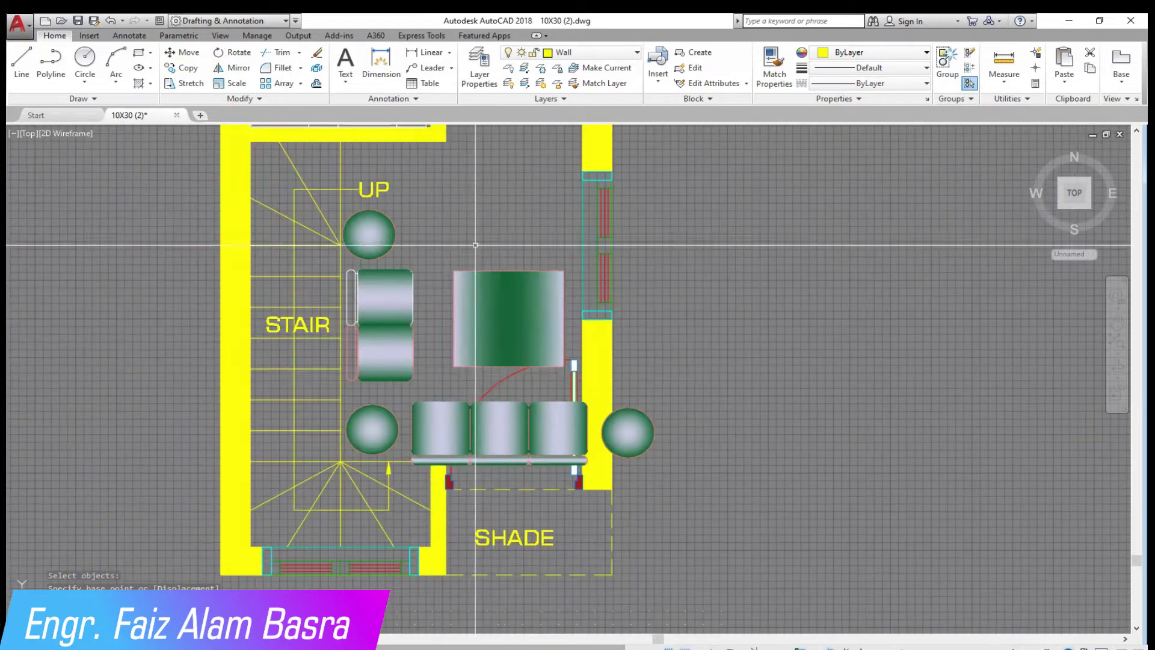
{"action": "scroll", "coordinate": [491, 415], "scroll_direction": "down", "scroll_amount": 2}
{"action": "scroll", "coordinate": [511, 348], "scroll_direction": "up", "scroll_amount": 2}
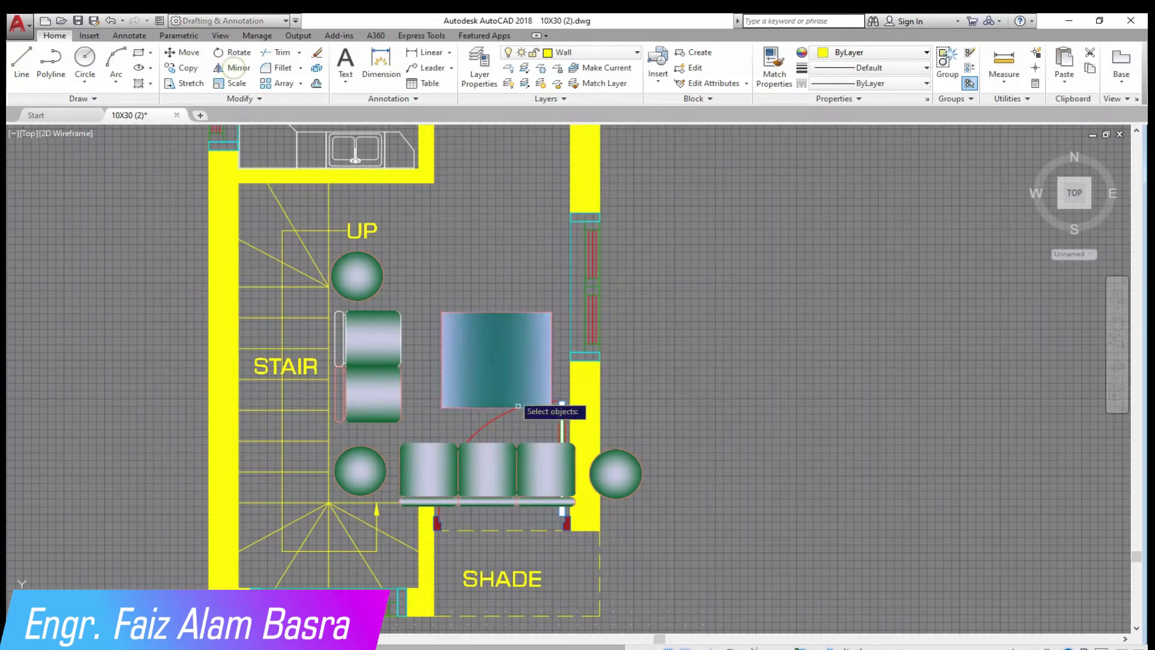
Step: Select the sofa pieces for a mirror, then cancel the unwanted mirror
{"action": "left_click", "coordinate": [522, 511]}
{"action": "left_click", "coordinate": [419, 450]}
{"action": "left_click", "coordinate": [533, 438]}
{"action": "key", "text": "Return"}
{"action": "left_click", "coordinate": [542, 386]}
{"action": "key", "text": "Escape"}
{"action": "scroll", "coordinate": [507, 489], "scroll_direction": "up", "scroll_amount": 2}
Step: Mirror the middle and right sofa seats about the table's left midpoint, erasing the originals
{"action": "key", "text": "Return"}
{"action": "left_click", "coordinate": [578, 463]}
{"action": "left_click", "coordinate": [499, 445]}
{"action": "key", "text": "Return"}
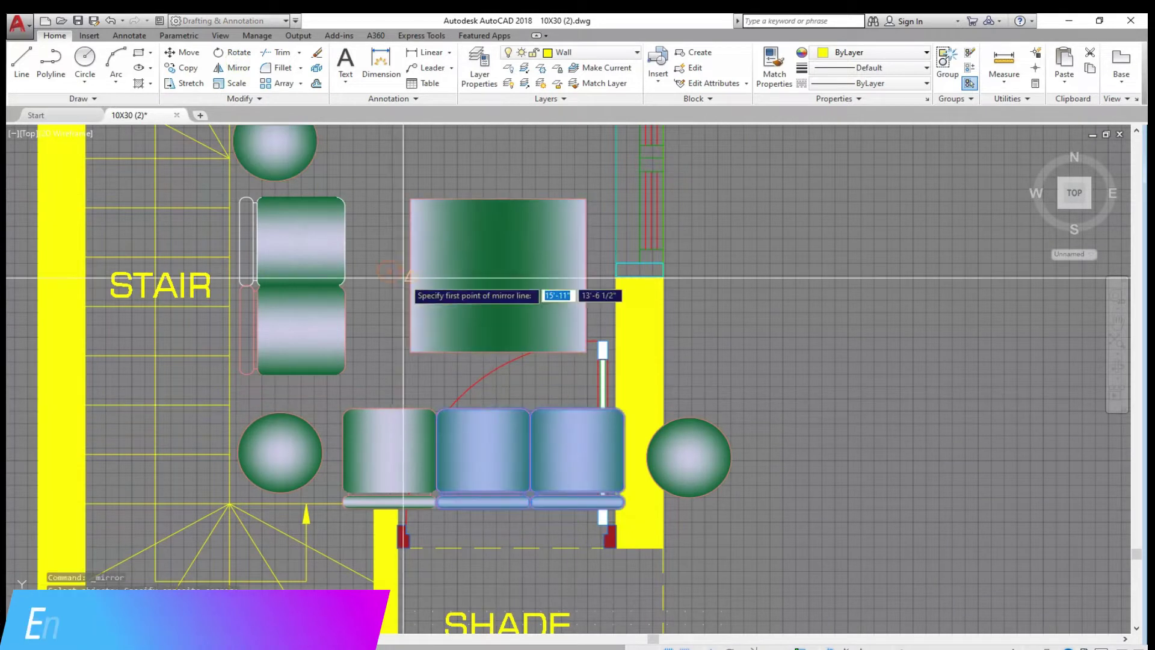
{"action": "left_click", "coordinate": [411, 276]}
{"action": "left_click", "coordinate": [877, 329]}
{"action": "scroll", "coordinate": [565, 410], "scroll_direction": "down", "scroll_amount": 5}
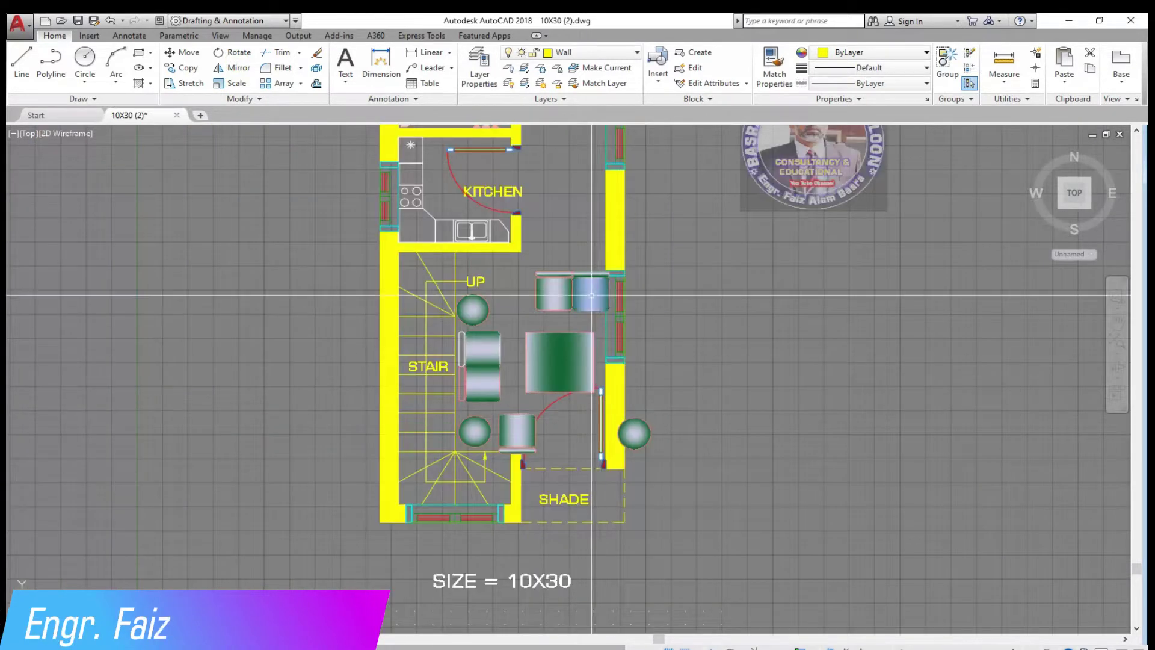
{"action": "scroll", "coordinate": [595, 277], "scroll_direction": "up", "scroll_amount": 4}
Step: Move the top sofa pair left beside the upper round table
{"action": "type", "text": "m"}
{"action": "key", "text": "Return"}
{"action": "left_click", "coordinate": [550, 312]}
{"action": "key", "text": "Return"}
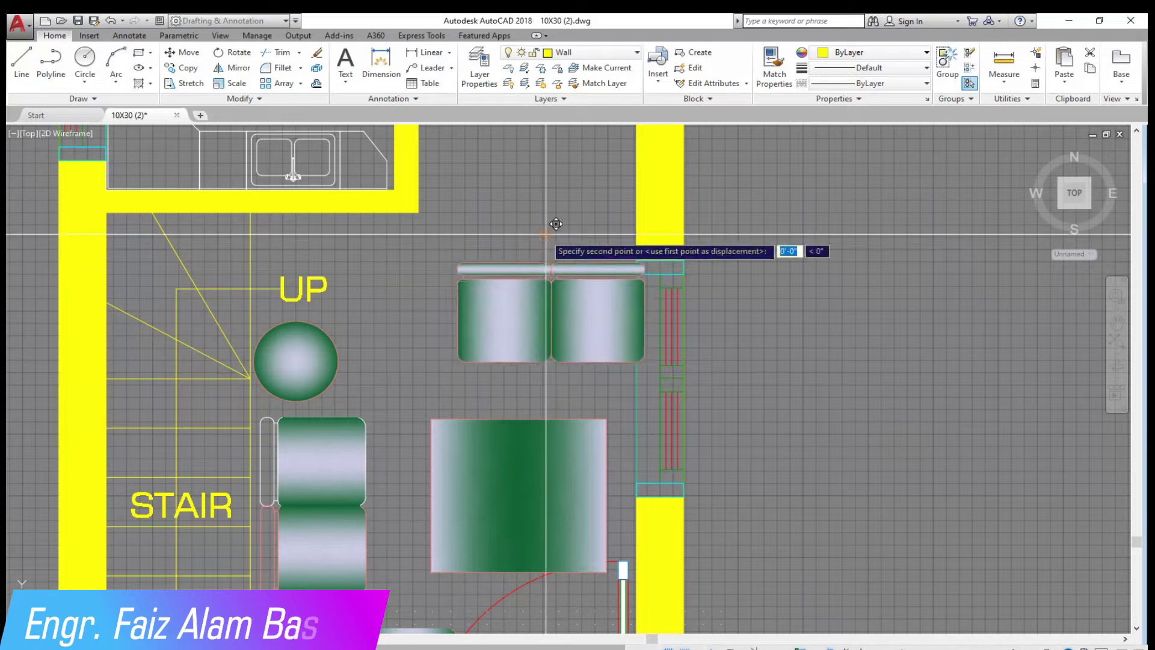
{"action": "left_click", "coordinate": [551, 264]}
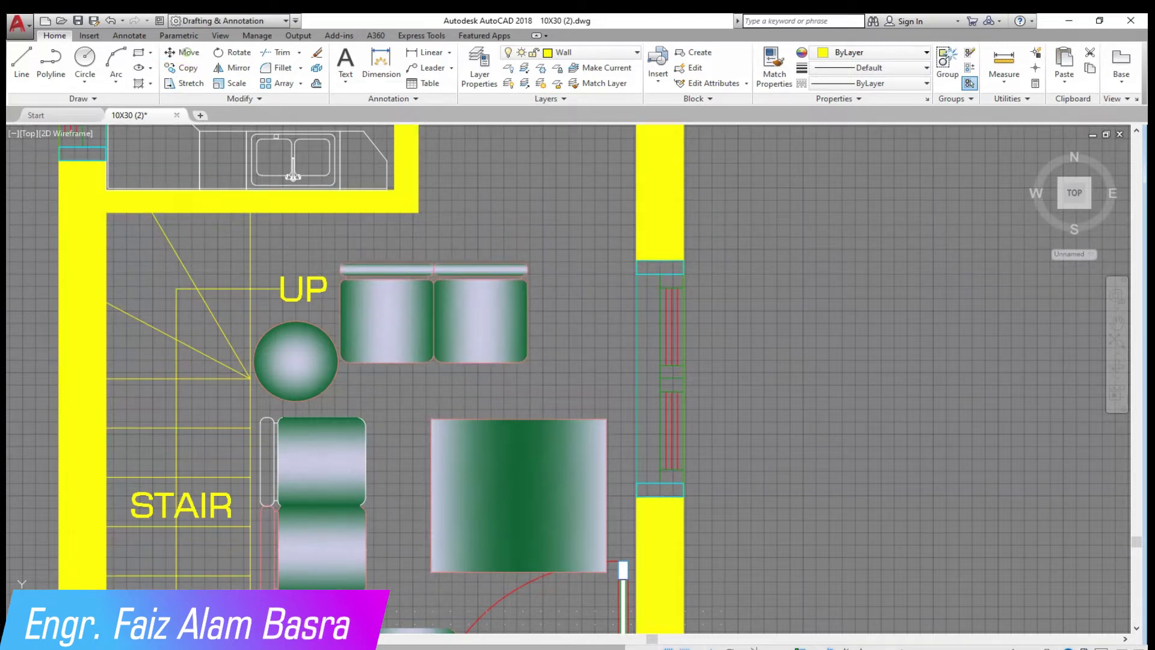
{"action": "left_click", "coordinate": [185, 52]}
{"action": "scroll", "coordinate": [496, 391], "scroll_direction": "down", "scroll_amount": 3}
{"action": "scroll", "coordinate": [492, 514], "scroll_direction": "up", "scroll_amount": 3}
Step: Select the lounge table and set a base point on it for moving
{"action": "left_click", "coordinate": [492, 515]}
{"action": "left_click", "coordinate": [396, 421]}
{"action": "key", "text": "Return"}
{"action": "left_click", "coordinate": [421, 438]}
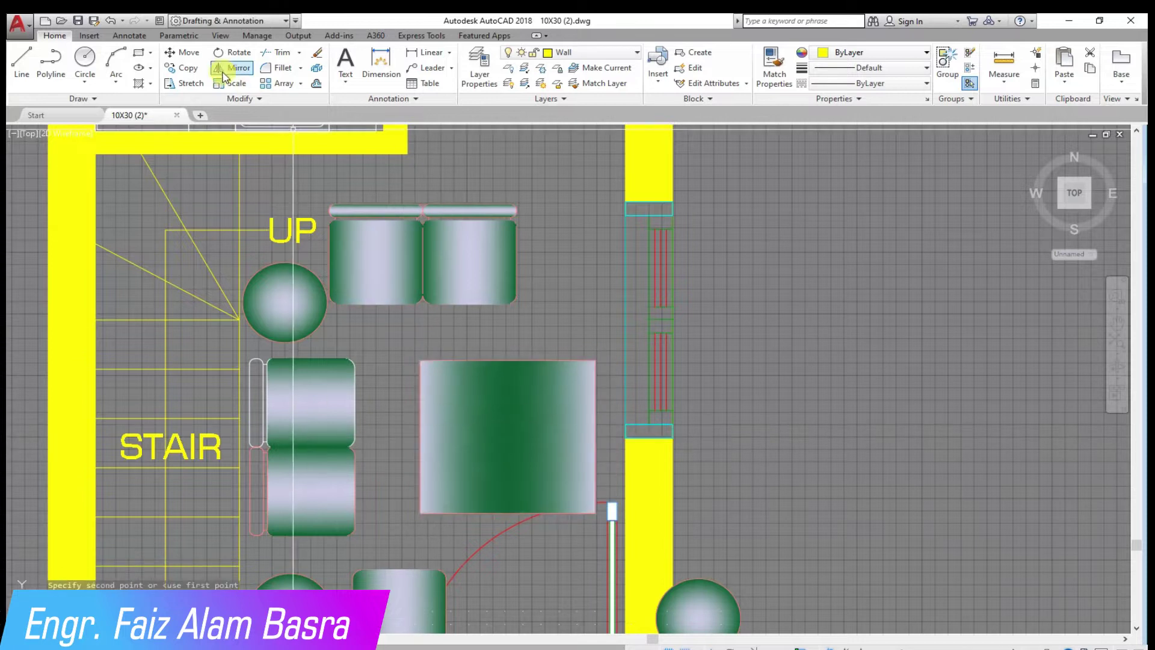
Step: Narrow the lounge table by stretching its fill's left edge grip inward
{"action": "left_click", "coordinate": [451, 534]}
{"action": "left_click", "coordinate": [397, 329]}
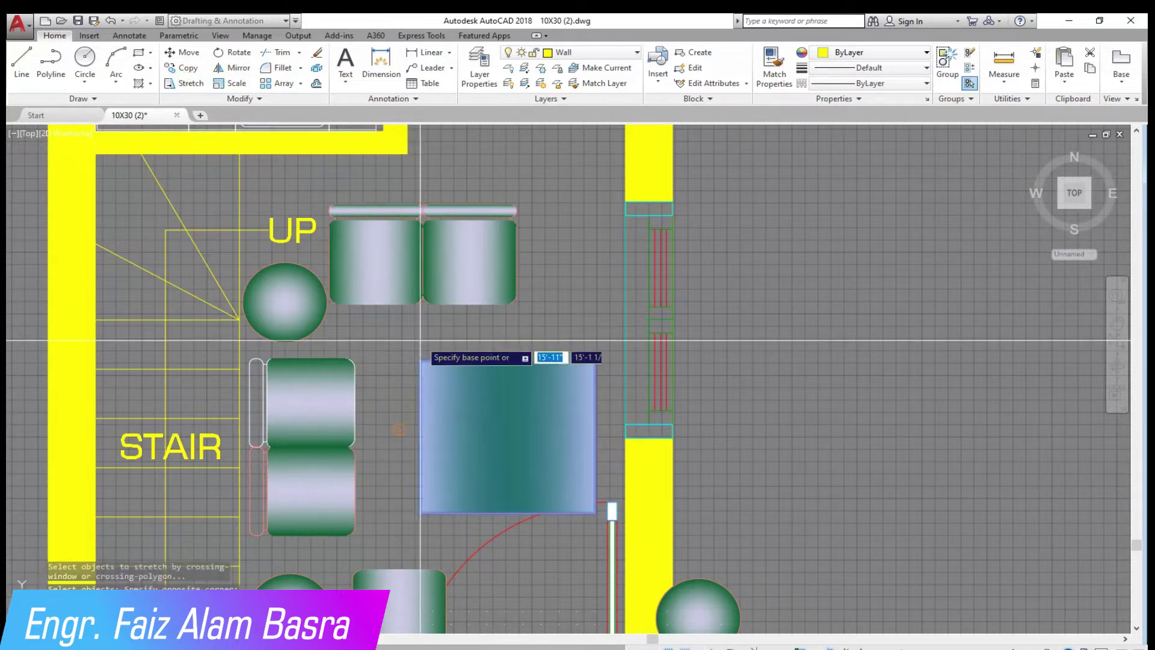
{"action": "key", "text": "Return"}
{"action": "key", "text": "Escape"}
{"action": "left_click", "coordinate": [470, 421]}
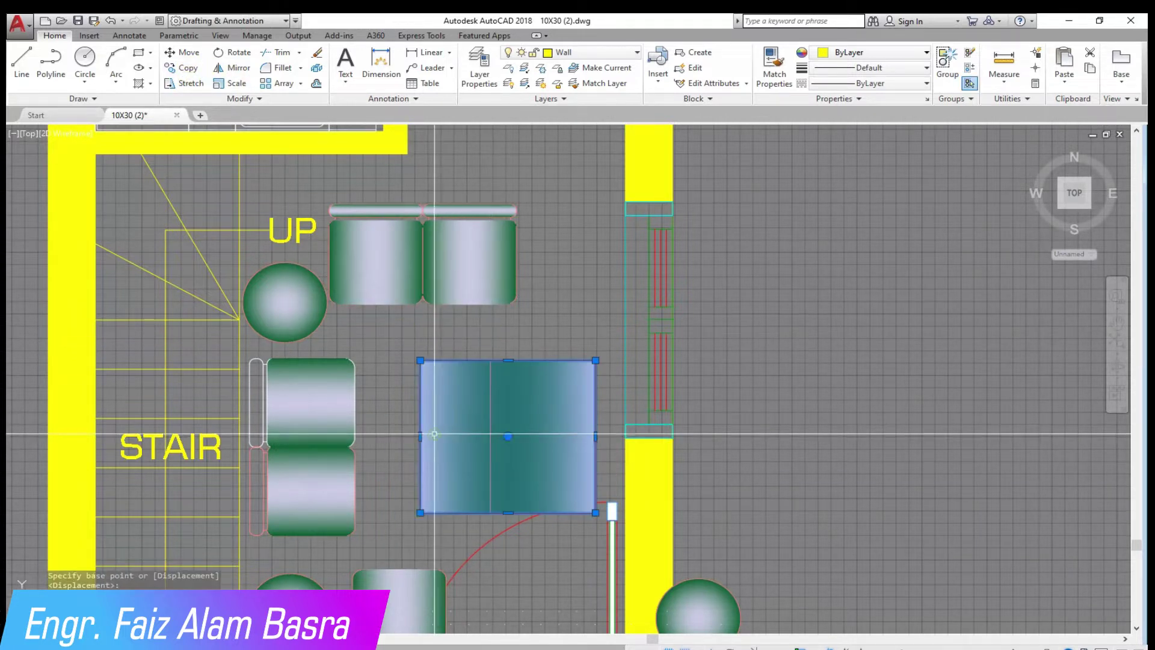
{"action": "left_click", "coordinate": [420, 436]}
{"action": "left_click", "coordinate": [491, 436]}
{"action": "key", "text": "Escape"}
Step: Shift the narrowed table left next to the sofa
{"action": "key", "text": "Return"}
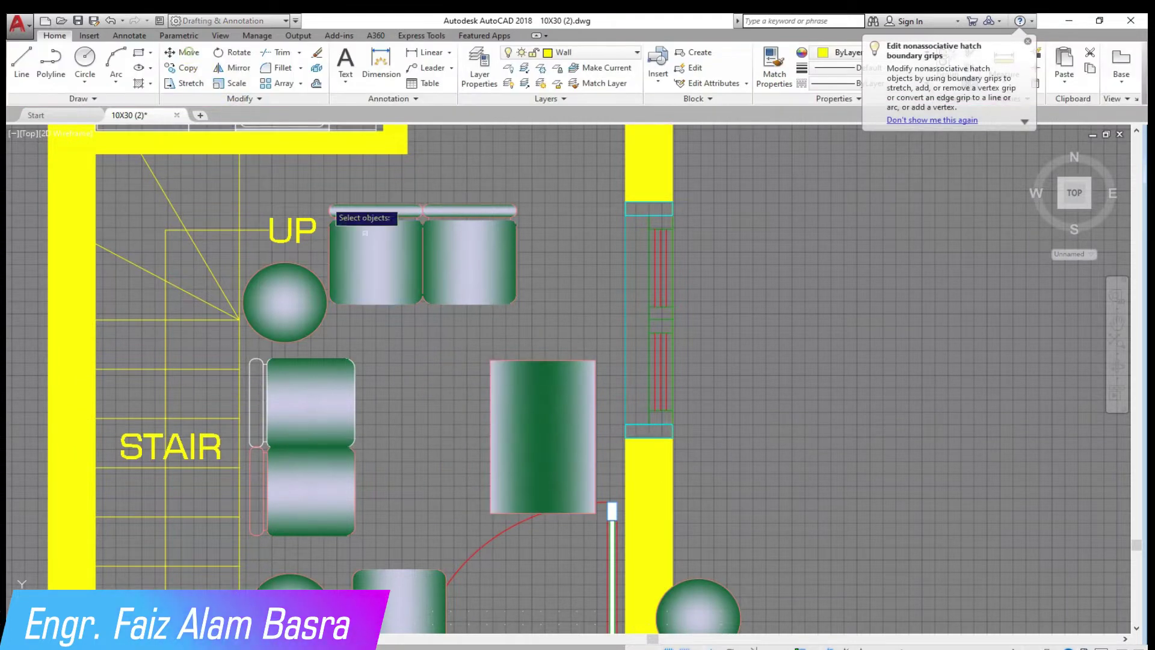
{"action": "key", "text": "Return"}
{"action": "left_click", "coordinate": [546, 341]}
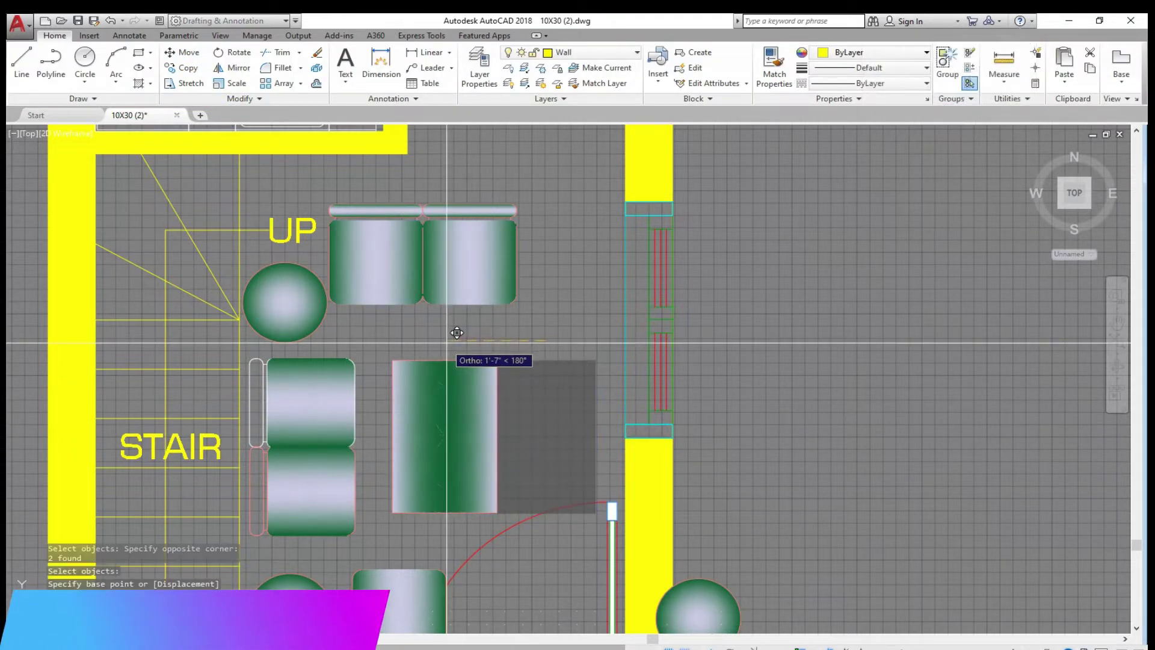
{"action": "left_click", "coordinate": [447, 341]}
{"action": "scroll", "coordinate": [419, 327], "scroll_direction": "down", "scroll_amount": 3}
{"action": "scroll", "coordinate": [457, 322], "scroll_direction": "up", "scroll_amount": 3}
{"action": "scroll", "coordinate": [499, 313], "scroll_direction": "down", "scroll_amount": 3}
{"action": "scroll", "coordinate": [537, 306], "scroll_direction": "up", "scroll_amount": 3}
Step: Lower the upper sofa group beside the table
{"action": "key", "text": "Return"}
{"action": "left_click", "coordinate": [529, 319]}
{"action": "left_click", "coordinate": [316, 208]}
{"action": "key", "text": "Return"}
{"action": "left_click", "coordinate": [530, 226]}
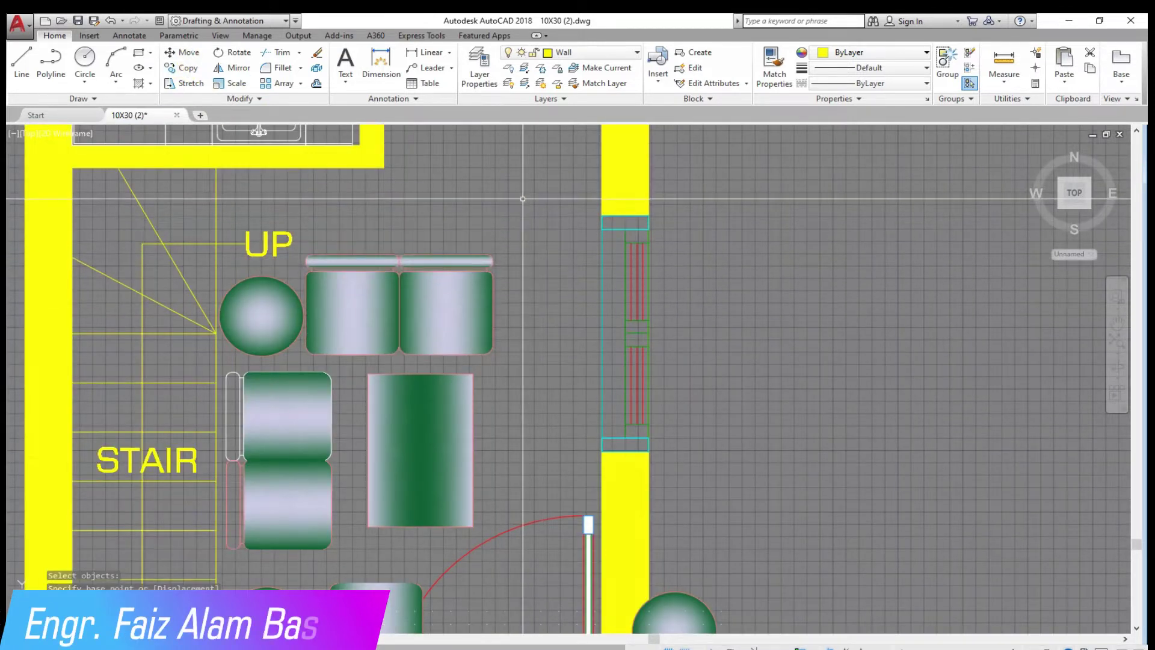
{"action": "scroll", "coordinate": [519, 208], "scroll_direction": "down", "scroll_amount": 2}
{"action": "scroll", "coordinate": [378, 406], "scroll_direction": "up", "scroll_amount": 2}
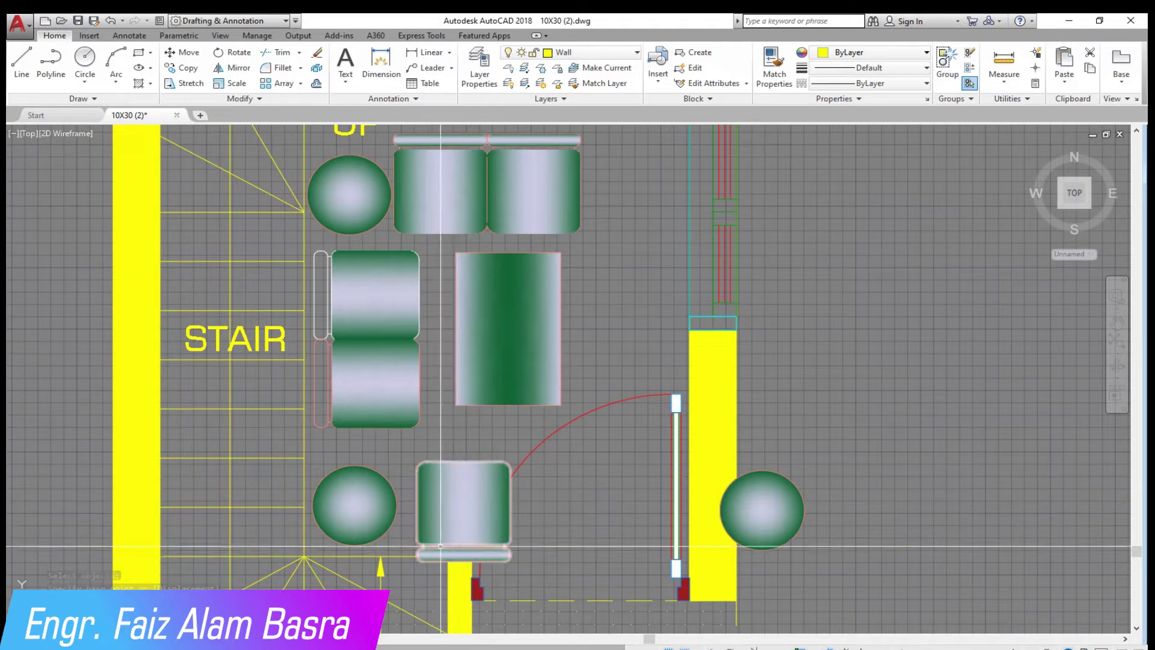
Step: Delete the leftover single seat below the table
{"action": "left_click", "coordinate": [509, 542]}
{"action": "key", "text": "Delete"}
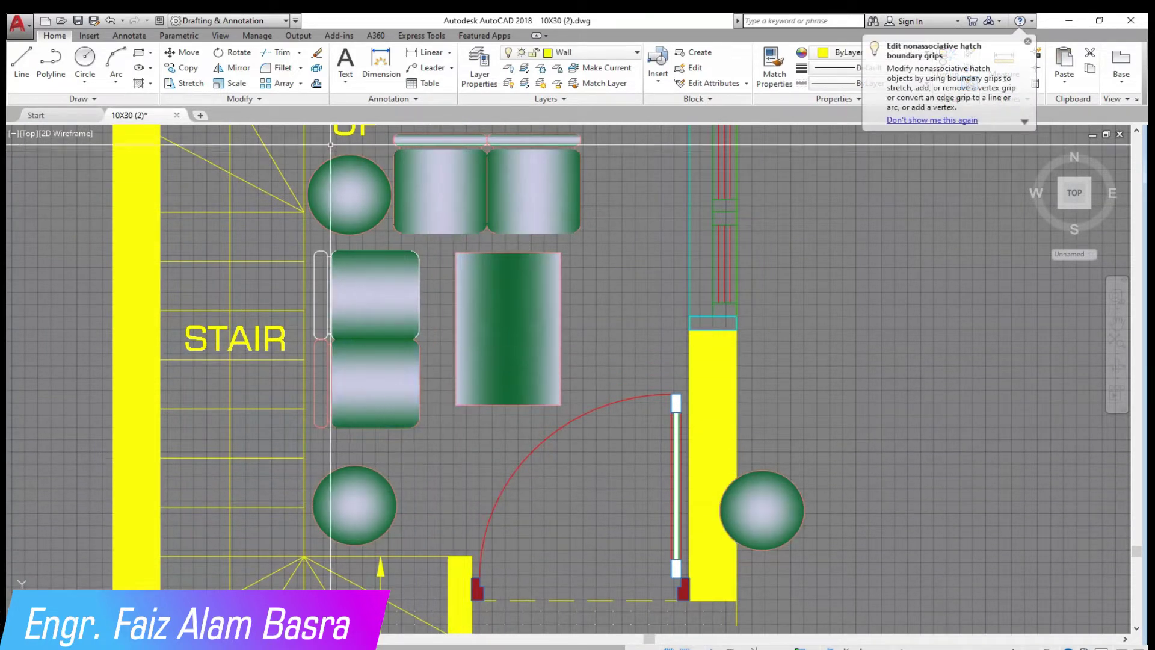
{"action": "scroll", "coordinate": [415, 431], "scroll_direction": "down", "scroll_amount": 2}
{"action": "scroll", "coordinate": [424, 527], "scroll_direction": "up", "scroll_amount": 2}
{"action": "scroll", "coordinate": [366, 269], "scroll_direction": "up", "scroll_amount": 2}
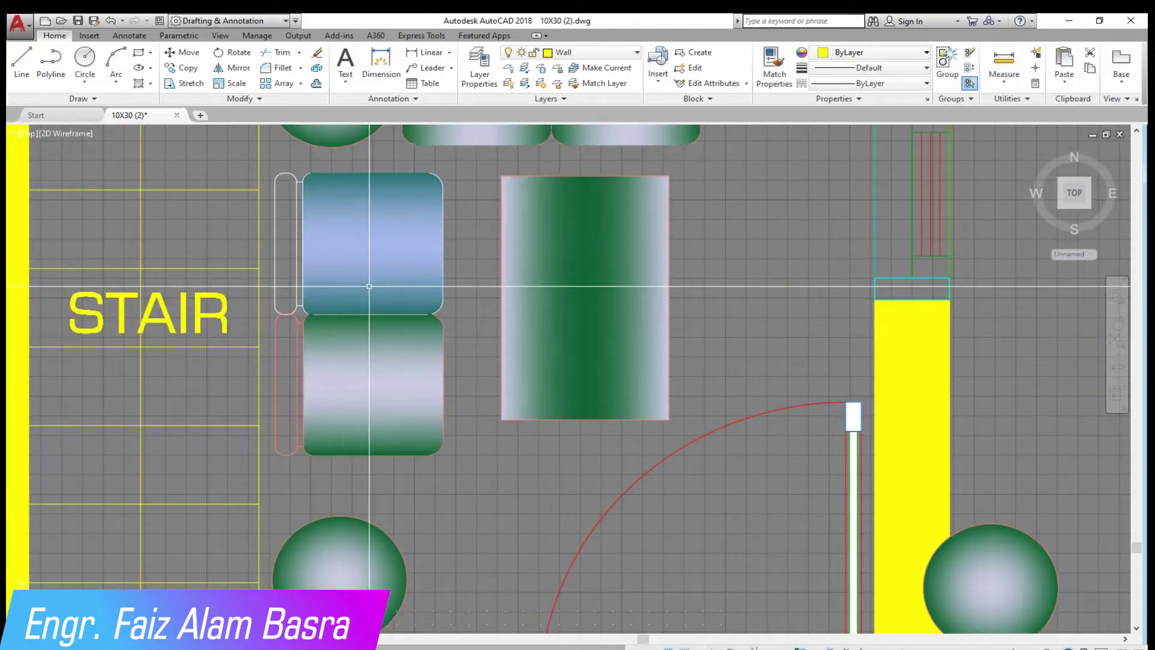
Step: Move the left sofa lower beside the table
{"action": "left_click", "coordinate": [462, 420]}
{"action": "left_click", "coordinate": [307, 252]}
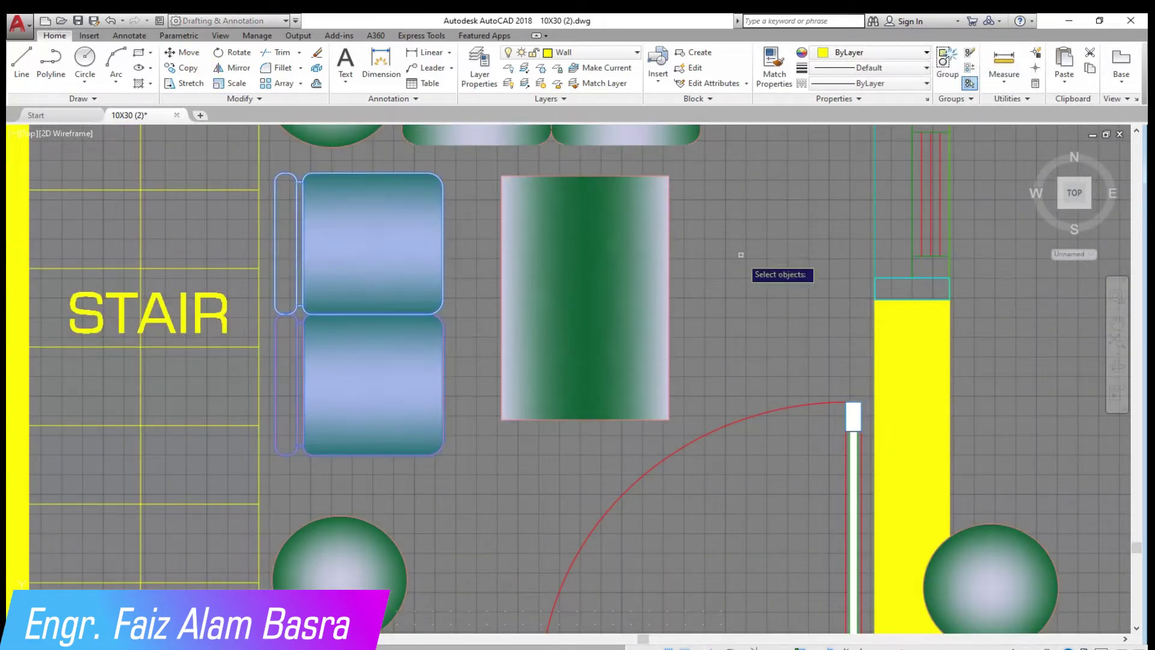
{"action": "key", "text": "m"}
{"action": "key", "text": "Return"}
{"action": "left_click", "coordinate": [743, 256]}
{"action": "scroll", "coordinate": [669, 193], "scroll_direction": "down", "scroll_amount": 2}
{"action": "left_click", "coordinate": [668, 192]}
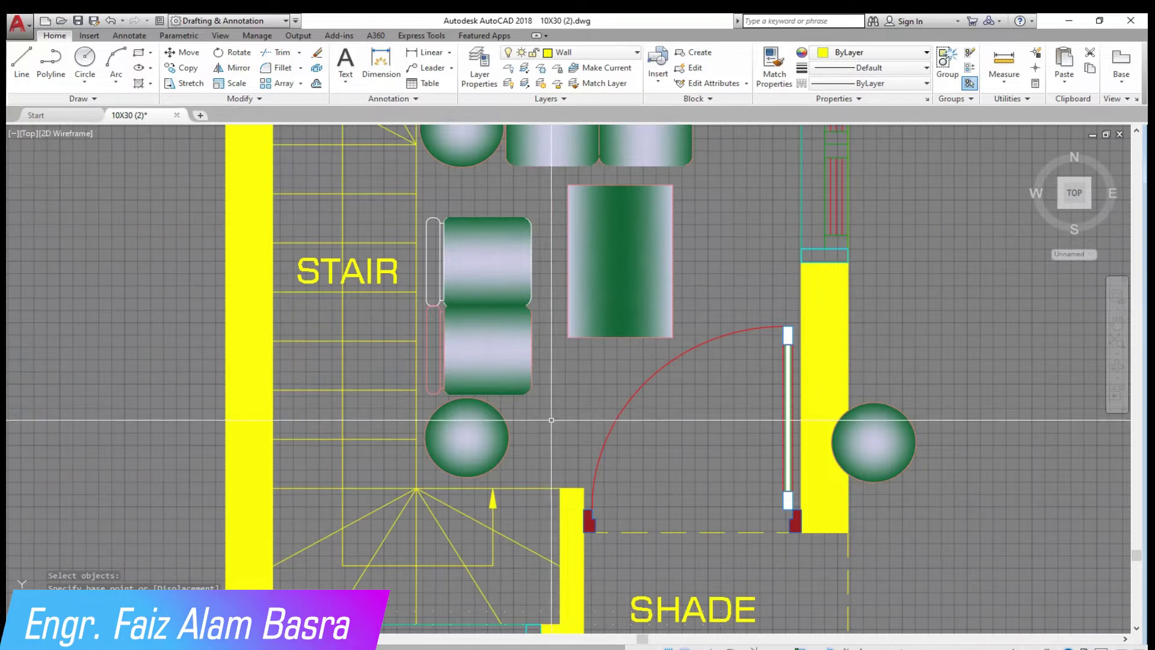
{"action": "scroll", "coordinate": [559, 426], "scroll_direction": "up", "scroll_amount": 2}
Step: Move the lower round table further down
{"action": "left_click", "coordinate": [186, 52]}
{"action": "left_click", "coordinate": [409, 415]}
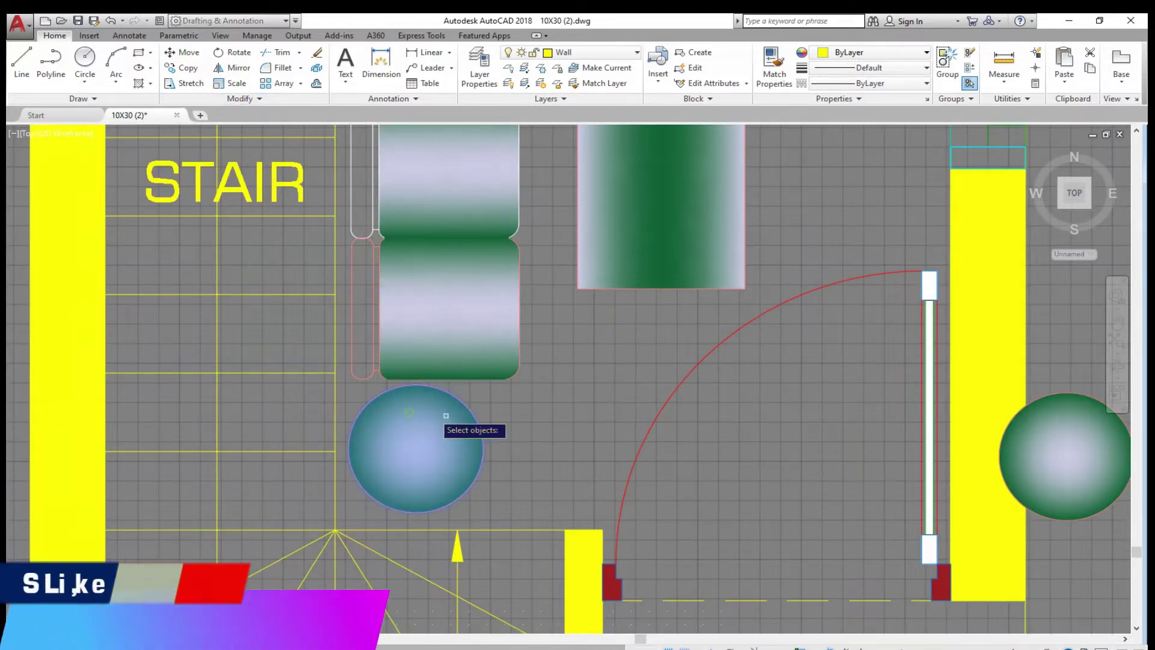
{"action": "key", "text": "Return"}
{"action": "left_click", "coordinate": [583, 328]}
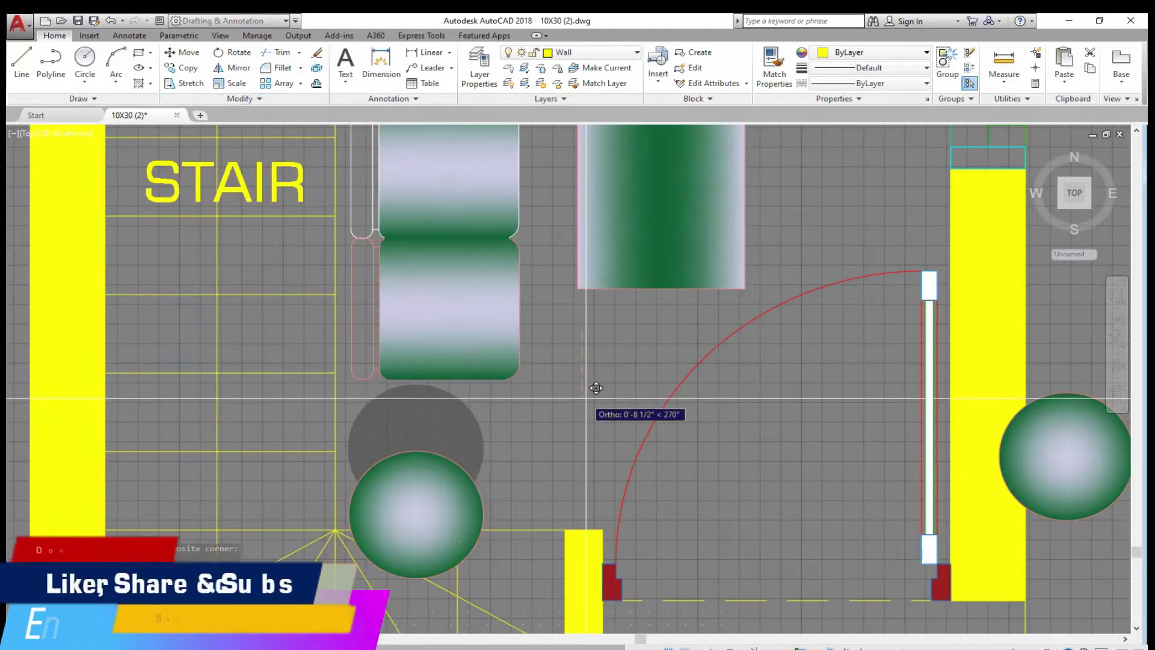
{"action": "left_click", "coordinate": [596, 379]}
Step: Move both left sofa seats lower
{"action": "middle_click_drag", "start_coordinate": [467, 432], "coordinate": [469, 539]}
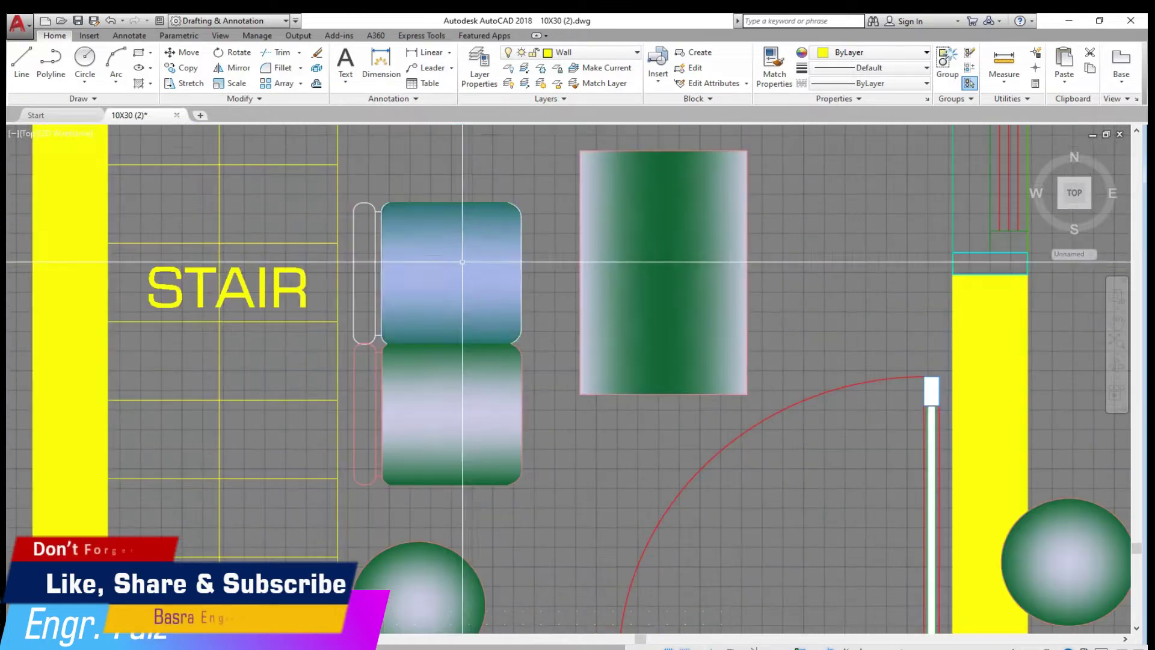
{"action": "left_click", "coordinate": [183, 53]}
{"action": "left_click", "coordinate": [533, 448]}
{"action": "left_click", "coordinate": [511, 405]}
{"action": "key", "text": "Return"}
{"action": "left_click", "coordinate": [554, 233]}
{"action": "left_click", "coordinate": [544, 286]}
Step: Reposition the two sofa seats beside the stair and door
{"action": "middle_click_drag", "start_coordinate": [530, 356], "coordinate": [530, 438]}
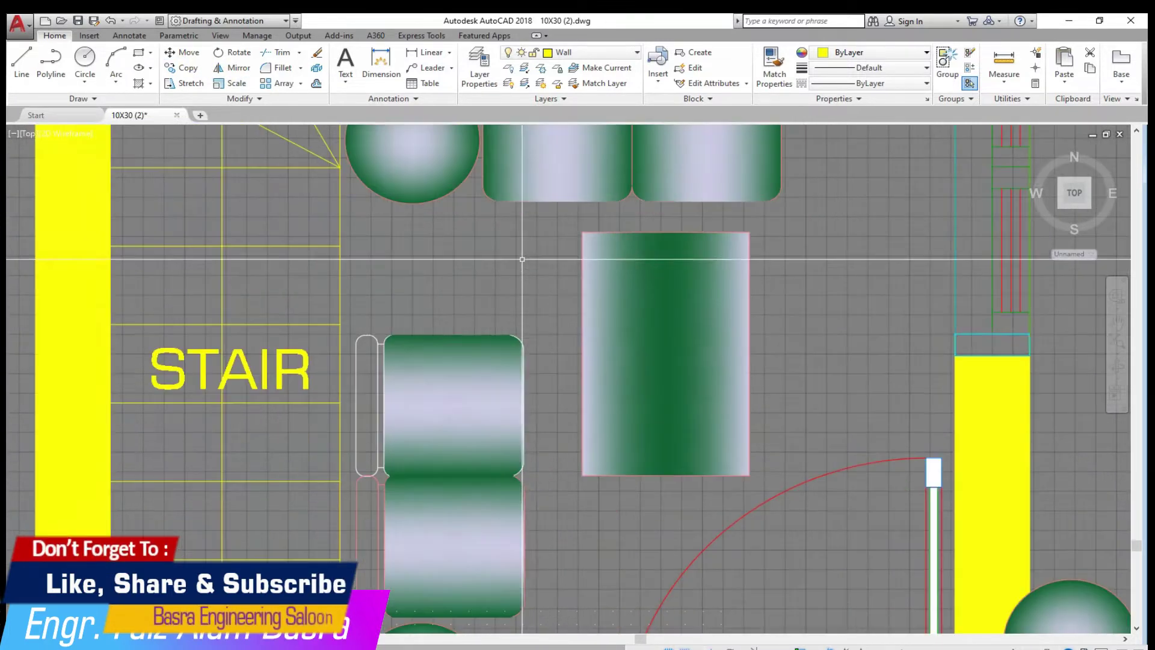
{"action": "scroll", "coordinate": [503, 343], "scroll_direction": "down", "scroll_amount": 2}
{"action": "scroll", "coordinate": [476, 228], "scroll_direction": "up", "scroll_amount": 2}
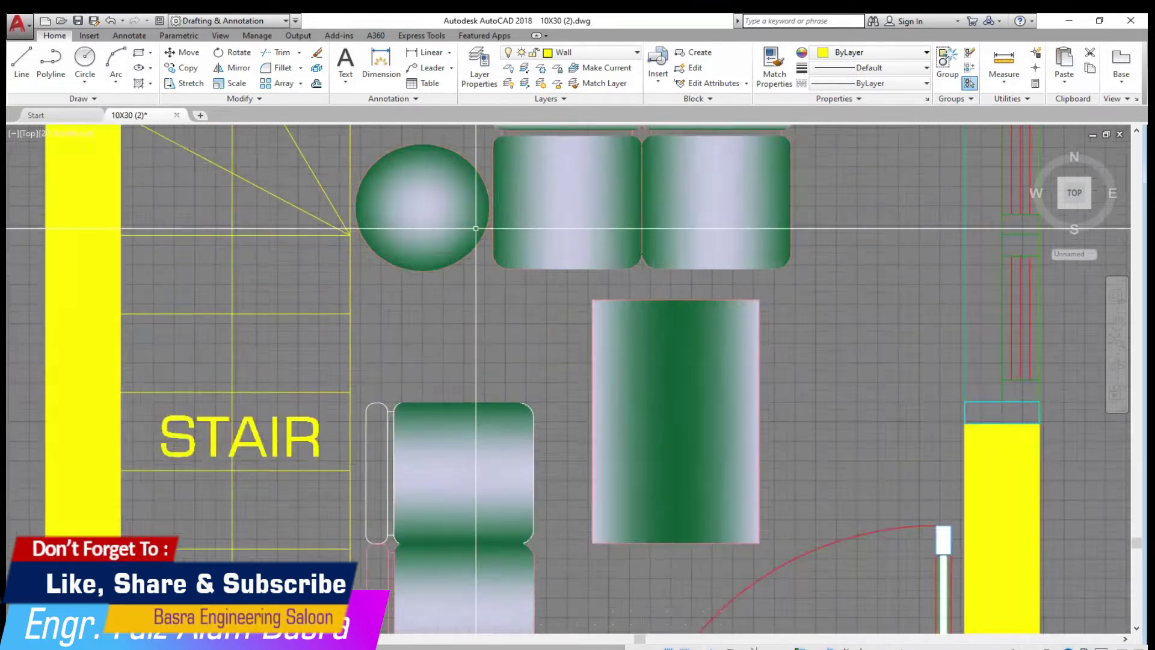
{"action": "scroll", "coordinate": [476, 228], "scroll_direction": "down", "scroll_amount": 2}
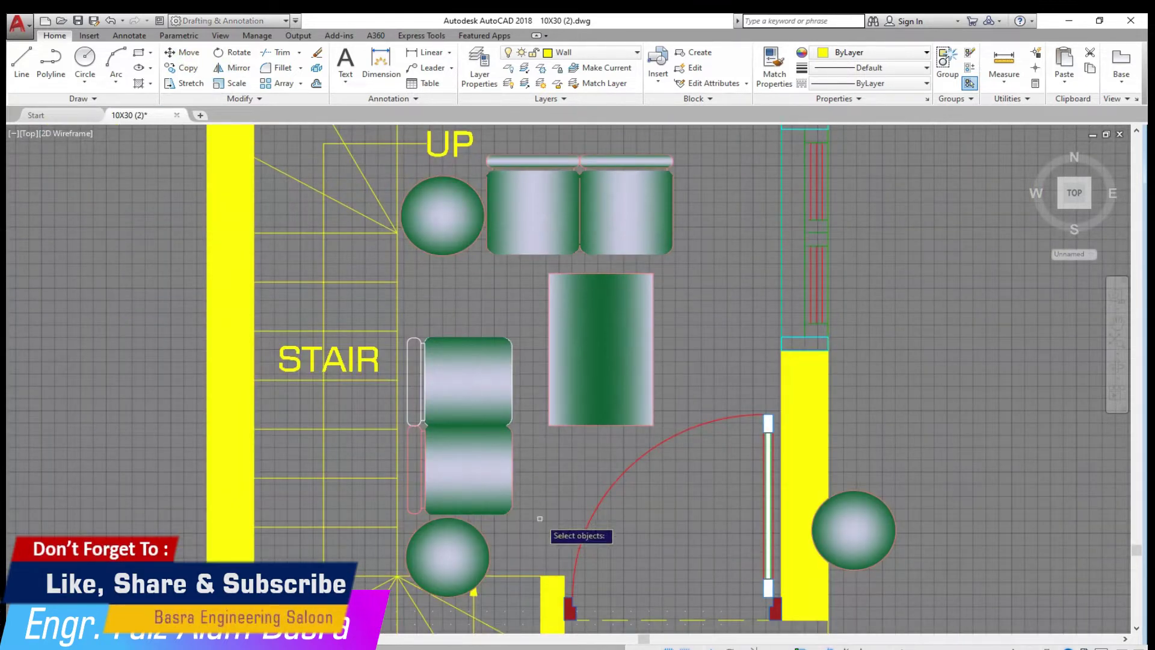
{"action": "left_click", "coordinate": [540, 519]}
{"action": "left_click", "coordinate": [421, 382]}
{"action": "key", "text": "Return"}
{"action": "left_click", "coordinate": [725, 362]}
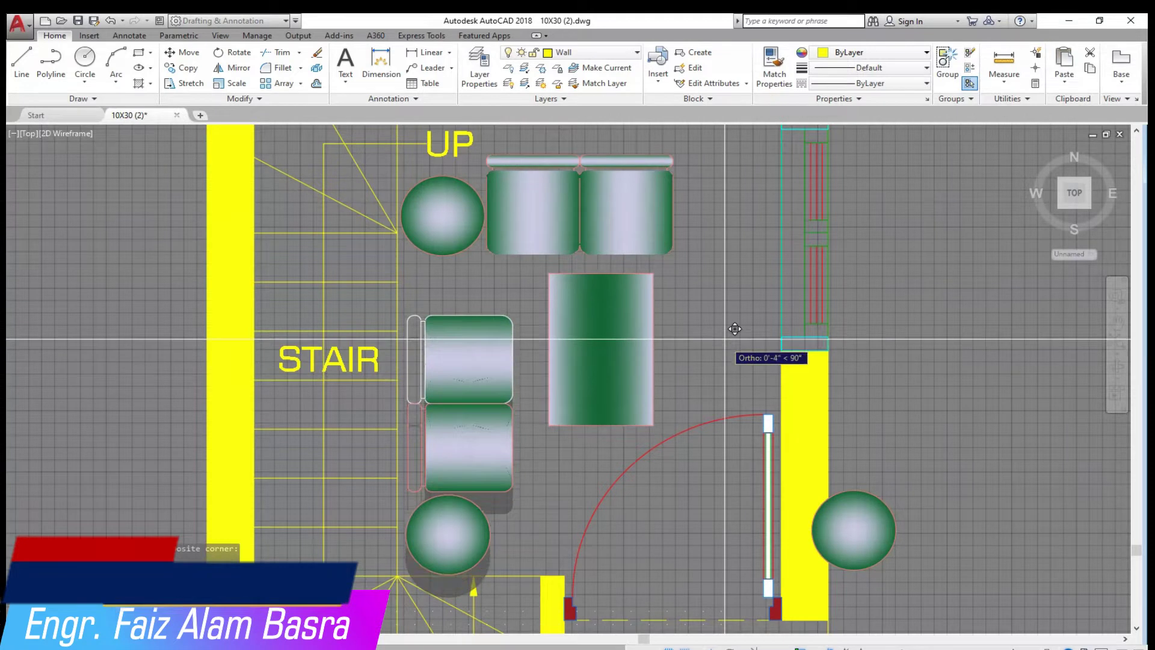
{"action": "scroll", "coordinate": [503, 409], "scroll_direction": "down", "scroll_amount": 5}
{"action": "scroll", "coordinate": [503, 428], "scroll_direction": "up", "scroll_amount": 5}
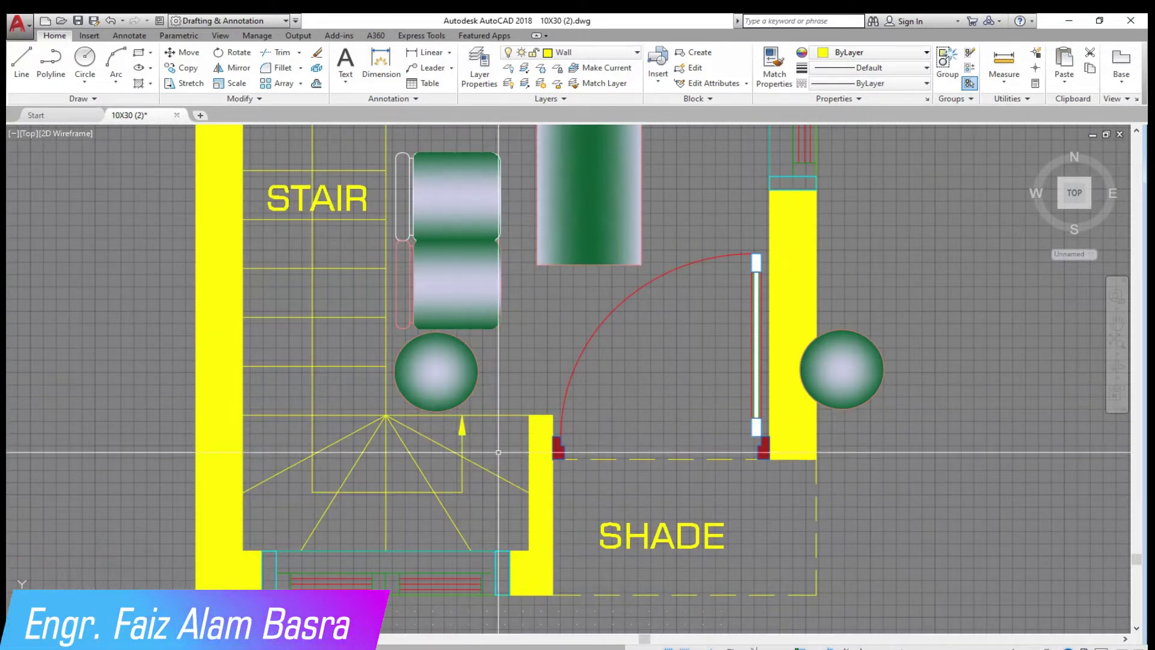
{"action": "left_click", "coordinate": [498, 452]}
Step: Start Match Properties and pick the source stair line
{"action": "middle_click_drag", "start_coordinate": [443, 491], "coordinate": [443, 400]}
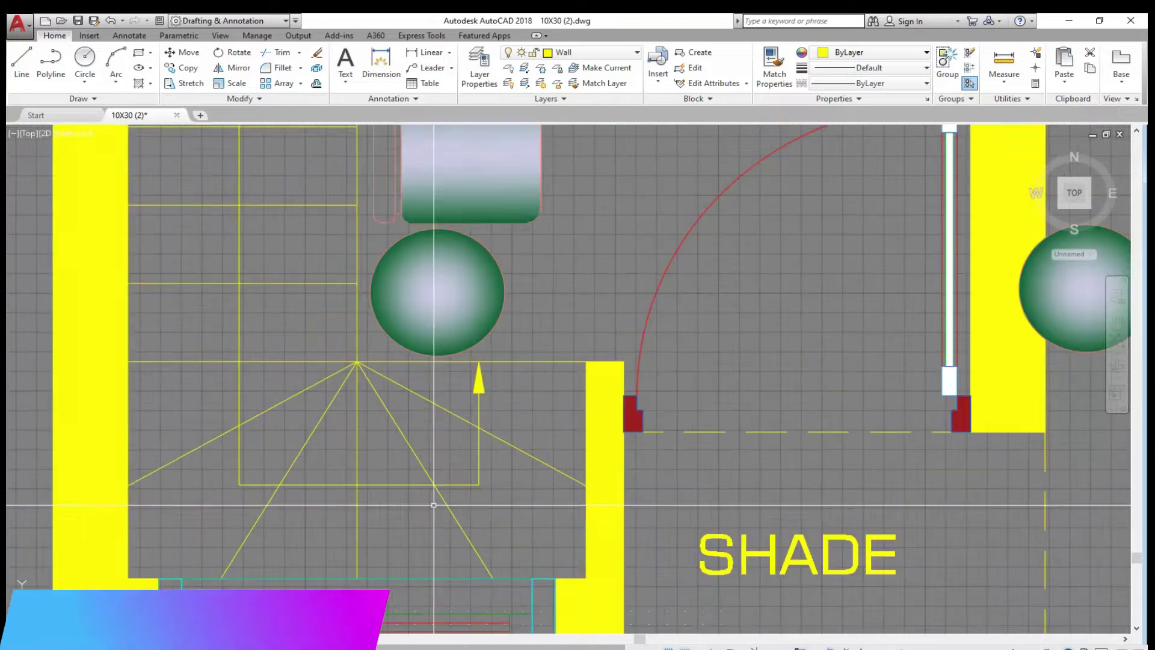
{"action": "left_click", "coordinate": [774, 66]}
{"action": "left_click", "coordinate": [693, 371]}
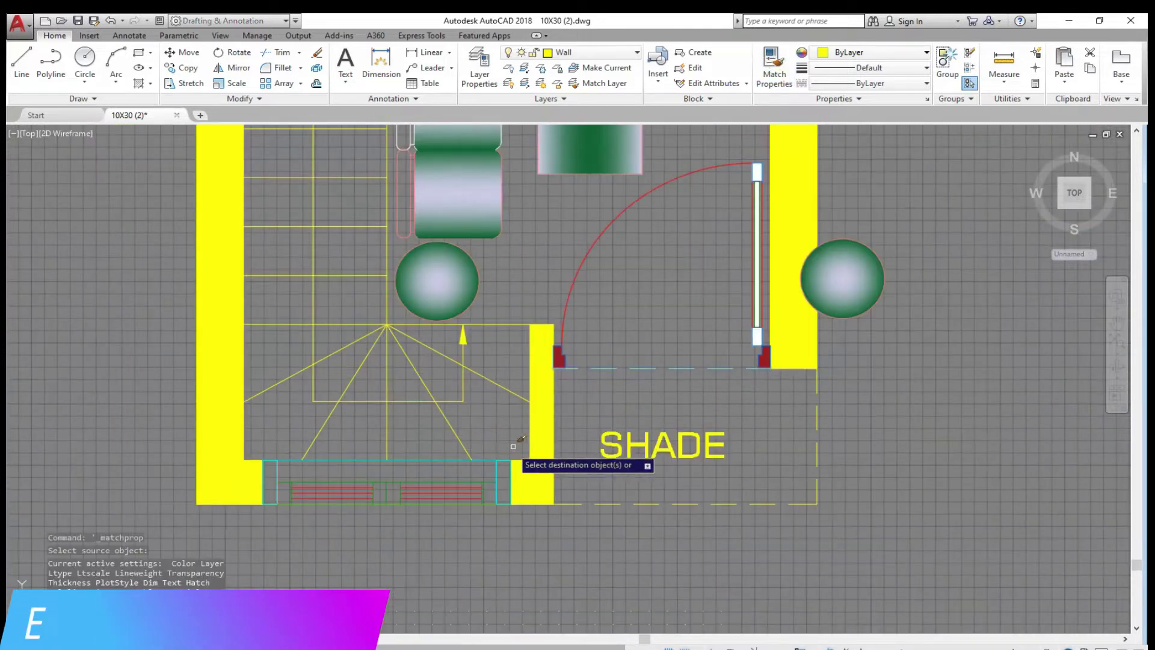
{"action": "scroll", "coordinate": [488, 341], "scroll_direction": "up", "scroll_amount": 2}
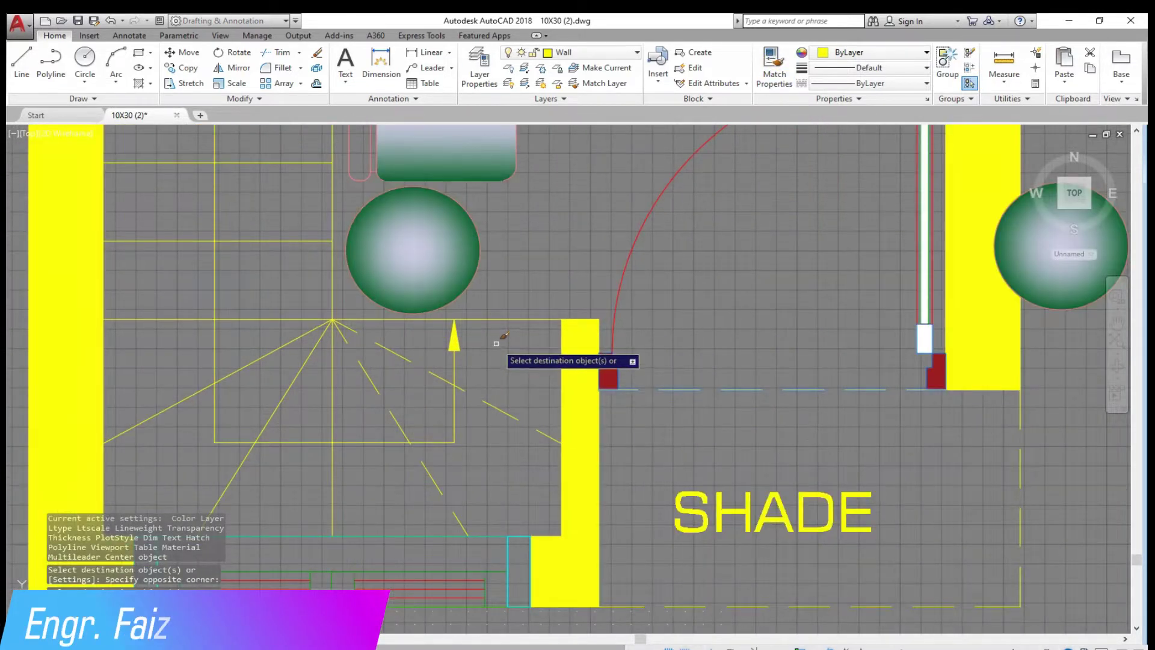
Step: Trim the horizontal stair line and redraw it from the stair intersection to the yellow wall
{"action": "scroll", "coordinate": [342, 325], "scroll_direction": "up", "scroll_amount": 4}
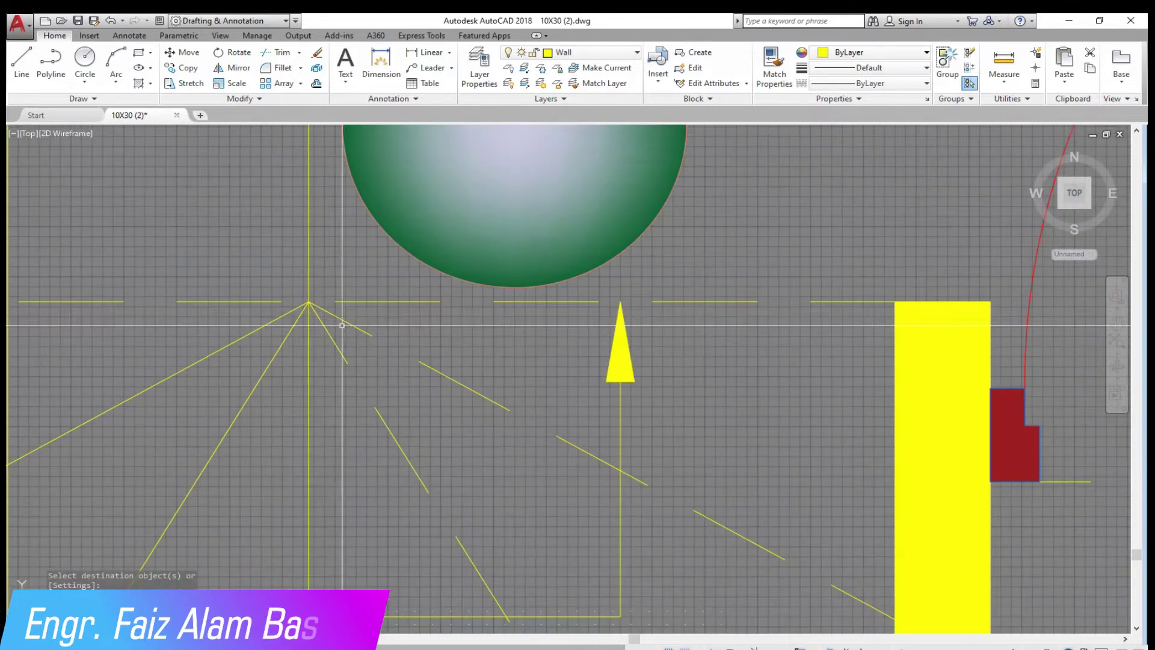
{"action": "left_click", "coordinate": [277, 52]}
{"action": "left_click", "coordinate": [345, 297]}
{"action": "key", "text": "Escape"}
{"action": "type", "text": "l"}
{"action": "key", "text": "Return"}
{"action": "left_click", "coordinate": [308, 301]}
{"action": "left_click", "coordinate": [895, 301]}
{"action": "key", "text": "Escape"}
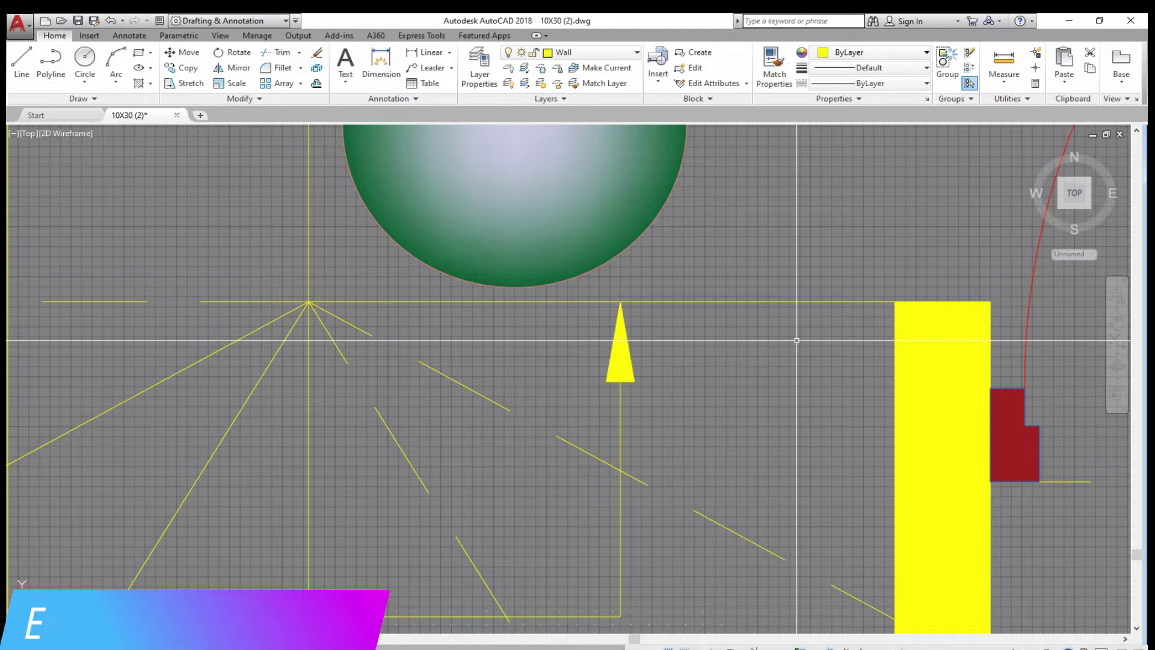
Step: Give the lower dashed stair lines the yellow style, then open the left line's Linetype list
{"action": "scroll", "coordinate": [577, 373], "scroll_direction": "down", "scroll_amount": 4}
{"action": "left_click", "coordinate": [774, 66]}
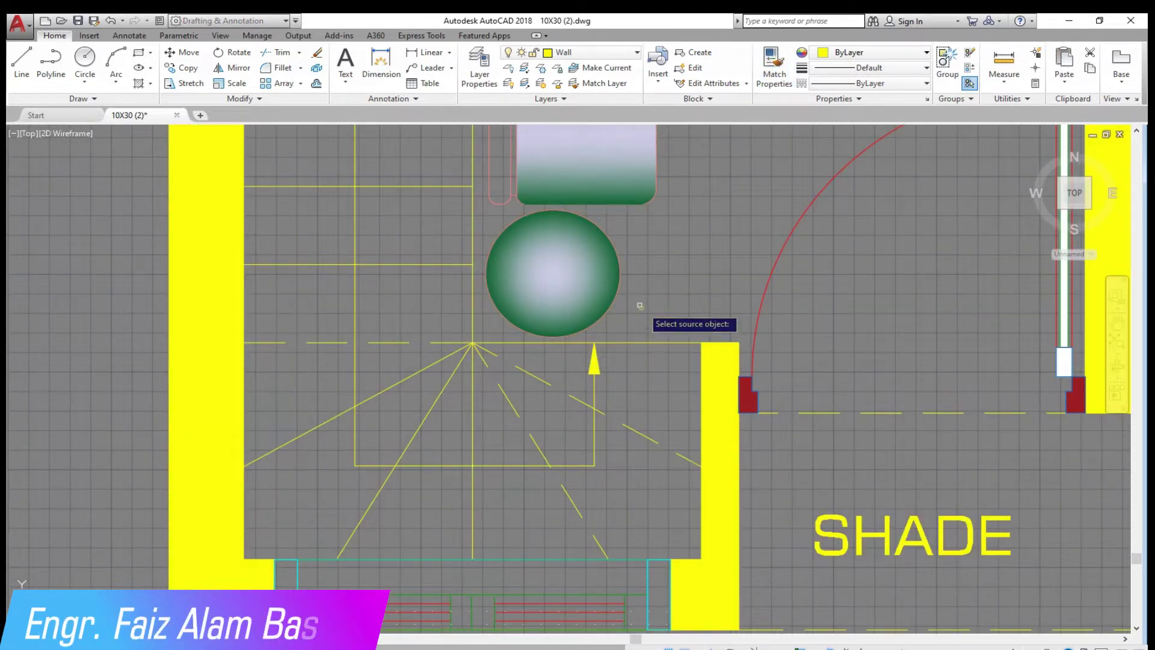
{"action": "left_click", "coordinate": [648, 427]}
{"action": "key", "text": "Return"}
{"action": "left_click", "coordinate": [776, 60]}
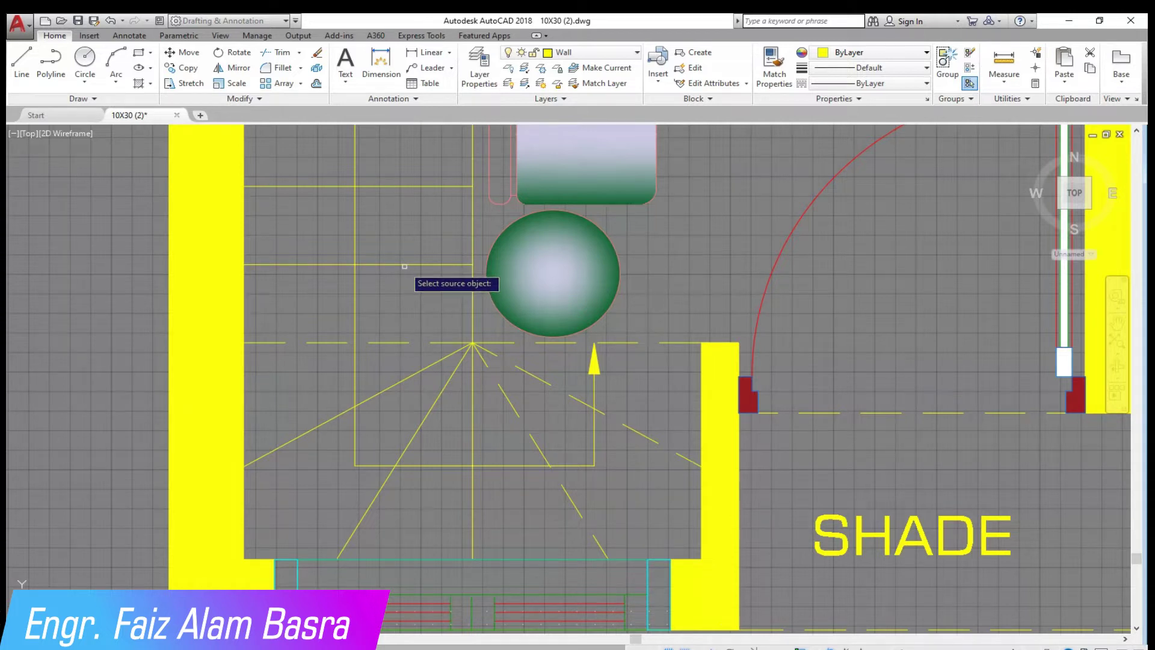
{"action": "scroll", "coordinate": [391, 289], "scroll_direction": "up", "scroll_amount": 4}
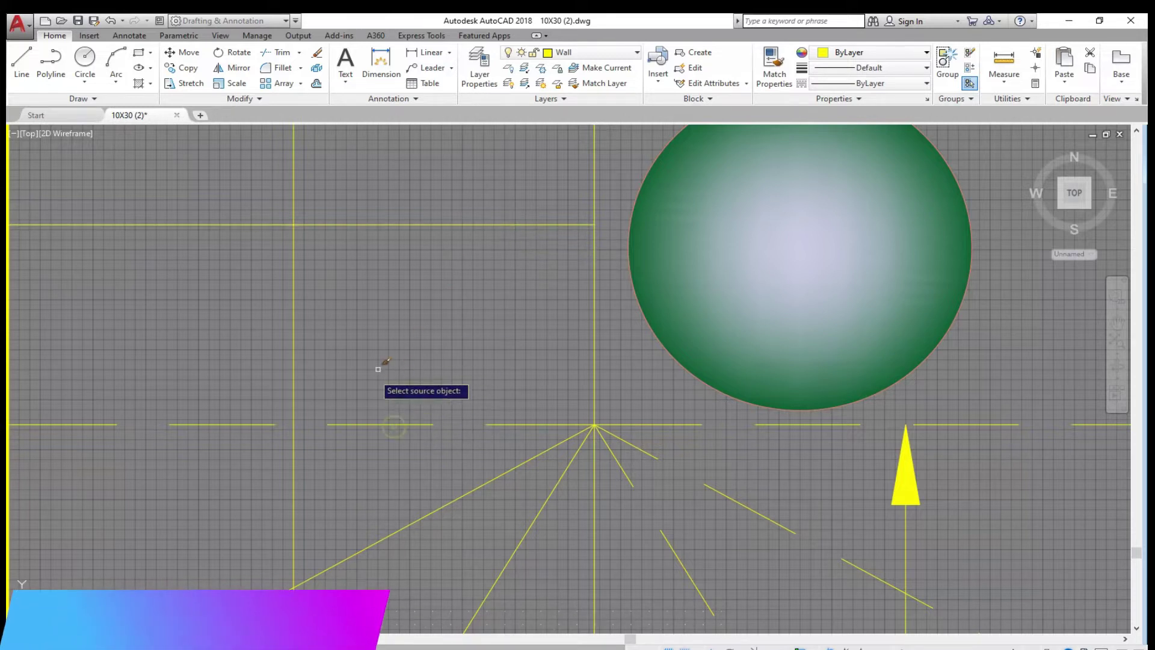
{"action": "key", "text": "Escape"}
{"action": "left_click", "coordinate": [405, 424]}
{"action": "left_click", "coordinate": [926, 83]}
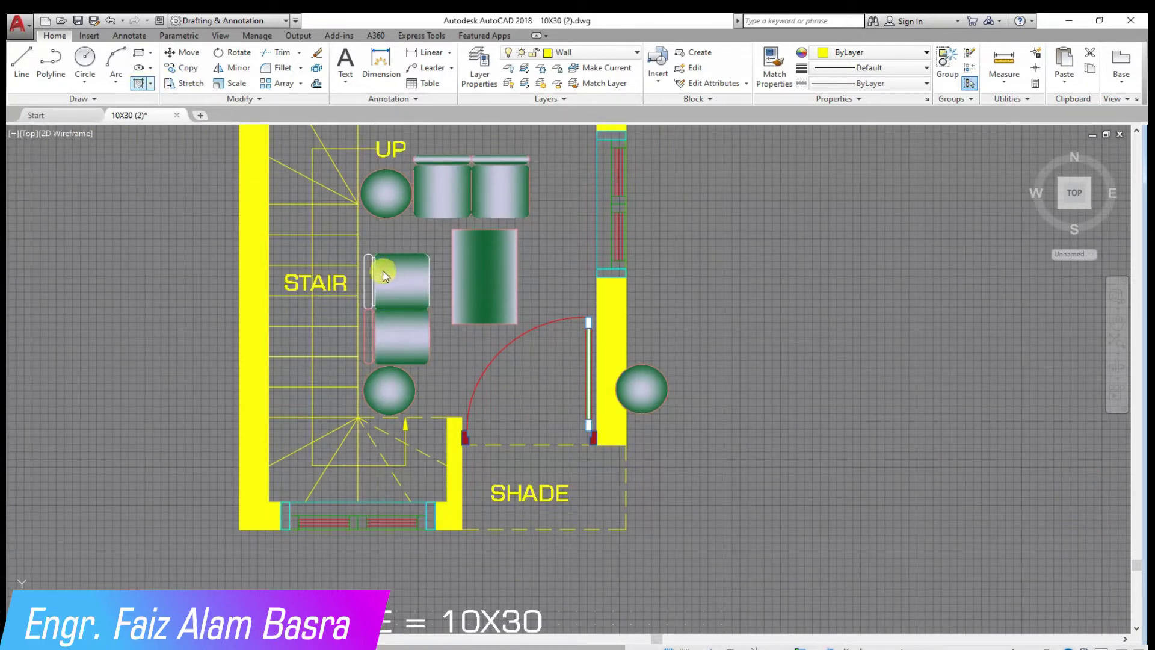
Step: Try hatching inside the sofa, dismiss the pick-point error and end the hatch
{"action": "key", "text": "h"}
{"action": "key", "text": "Return"}
{"action": "left_click", "coordinate": [388, 334]}
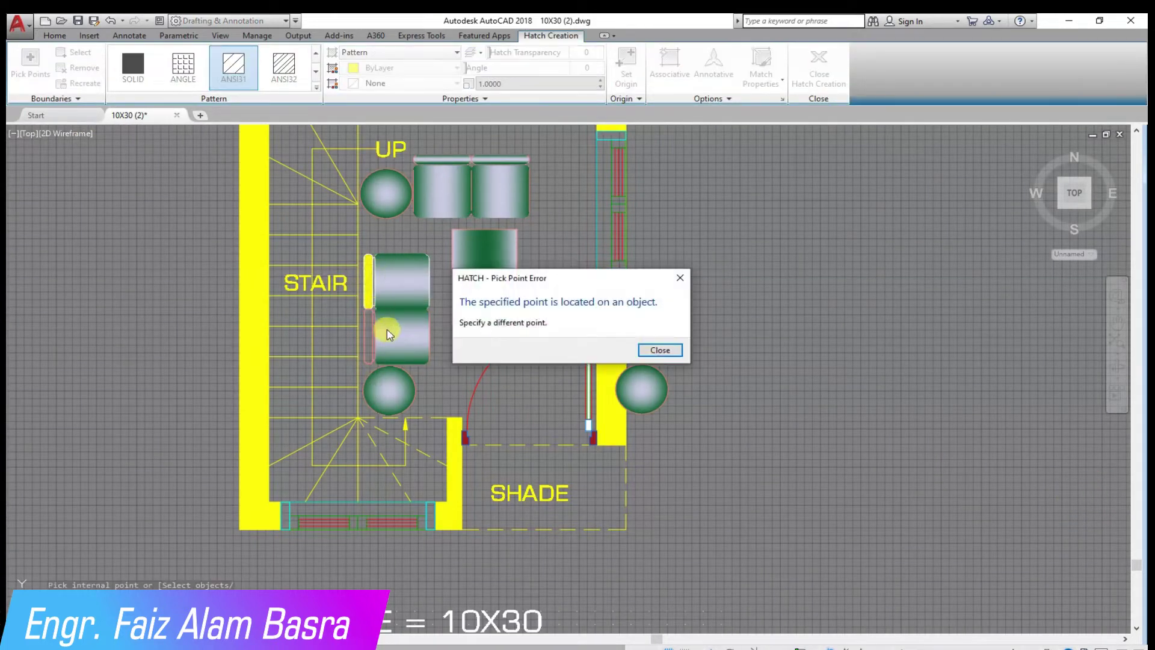
{"action": "left_click", "coordinate": [665, 350]}
{"action": "scroll", "coordinate": [338, 307], "scroll_direction": "up", "scroll_amount": 4}
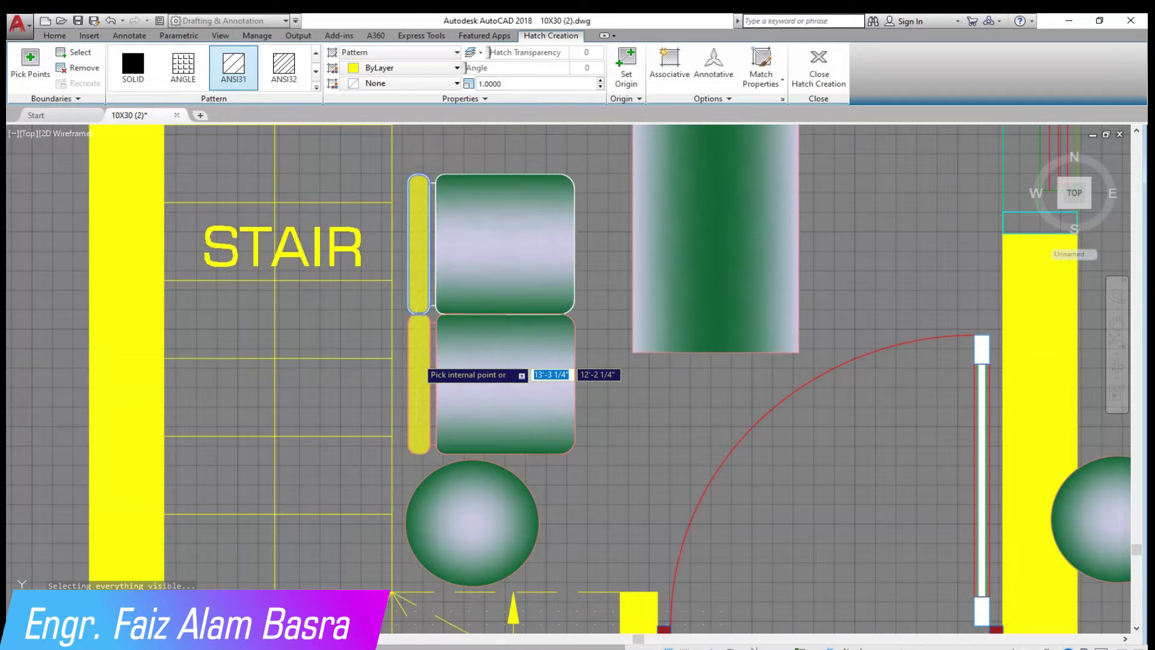
{"action": "key", "text": "Return"}
Step: Match the sofa's green gradient fill onto both armrest strips
{"action": "left_click", "coordinate": [774, 66]}
{"action": "left_click", "coordinate": [739, 208]}
{"action": "left_click", "coordinate": [419, 385]}
{"action": "left_click", "coordinate": [554, 346]}
{"action": "scroll", "coordinate": [554, 346], "scroll_direction": "down", "scroll_amount": 1}
{"action": "scroll", "coordinate": [529, 301], "scroll_direction": "down", "scroll_amount": 3}
{"action": "scroll", "coordinate": [530, 301], "scroll_direction": "up", "scroll_amount": 2}
{"action": "scroll", "coordinate": [526, 299], "scroll_direction": "down", "scroll_amount": 2}
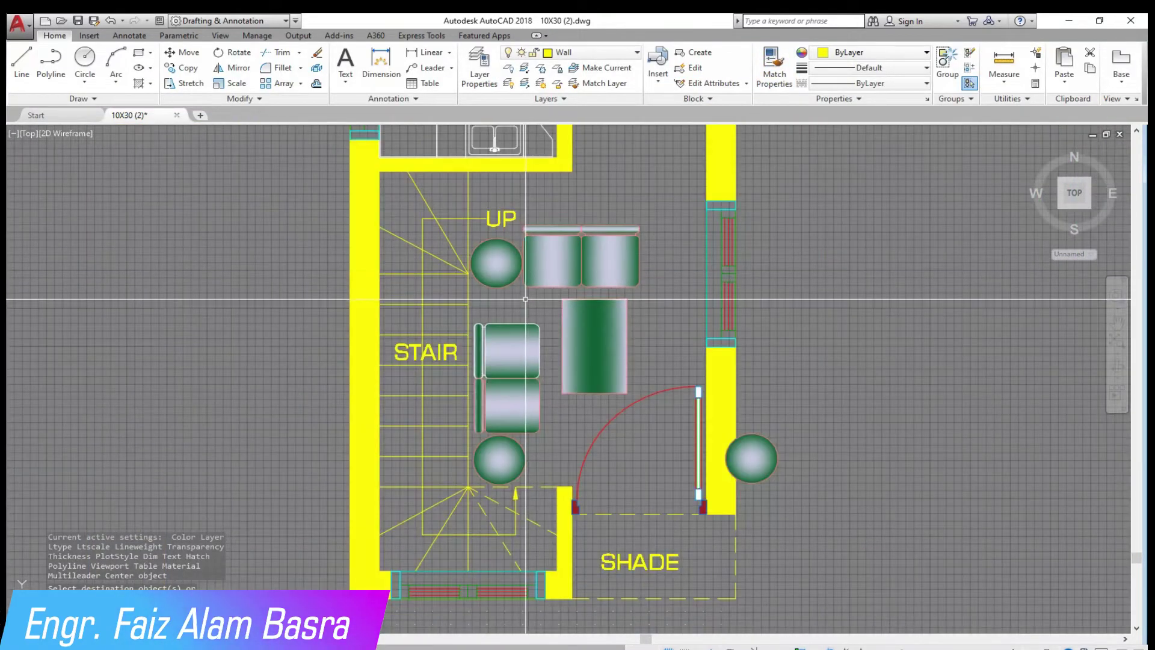
Step: Select the left seats and round stool and move them upward
{"action": "left_click", "coordinate": [561, 463]}
{"action": "left_click", "coordinate": [472, 319]}
{"action": "key", "text": "Return"}
{"action": "left_click", "coordinate": [667, 322]}
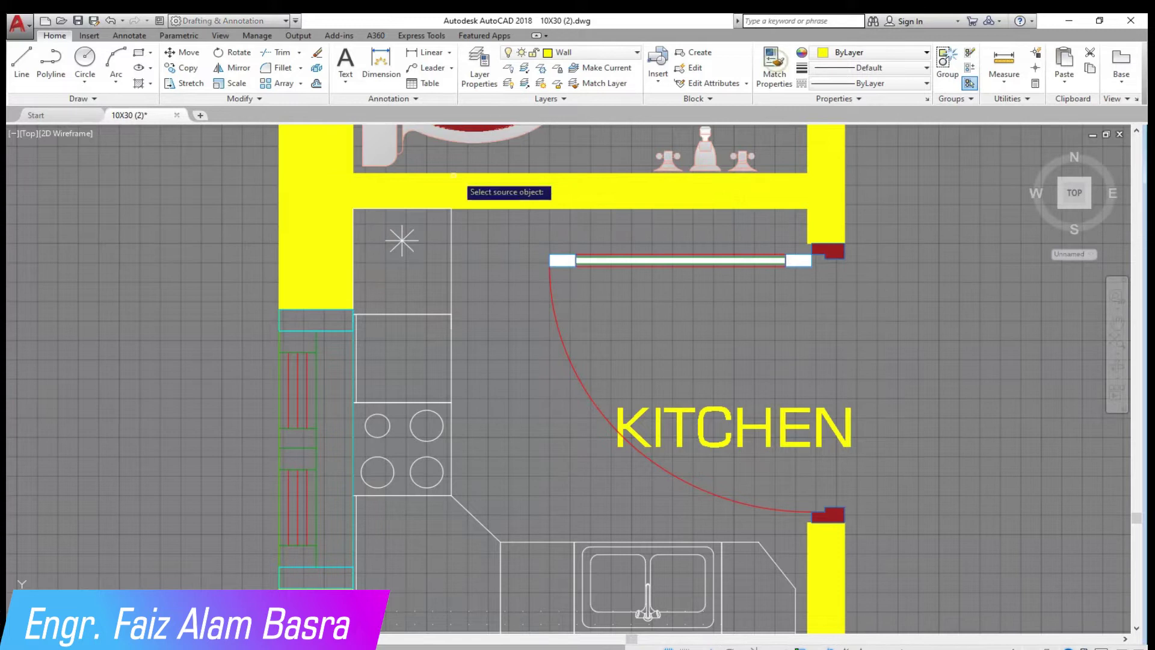
Step: Match the kitchen fitting's orange-red colour onto the sink, cabinets, counter and stove outlines
{"action": "scroll", "coordinate": [424, 157], "scroll_direction": "up", "scroll_amount": 2}
{"action": "left_click", "coordinate": [355, 298]}
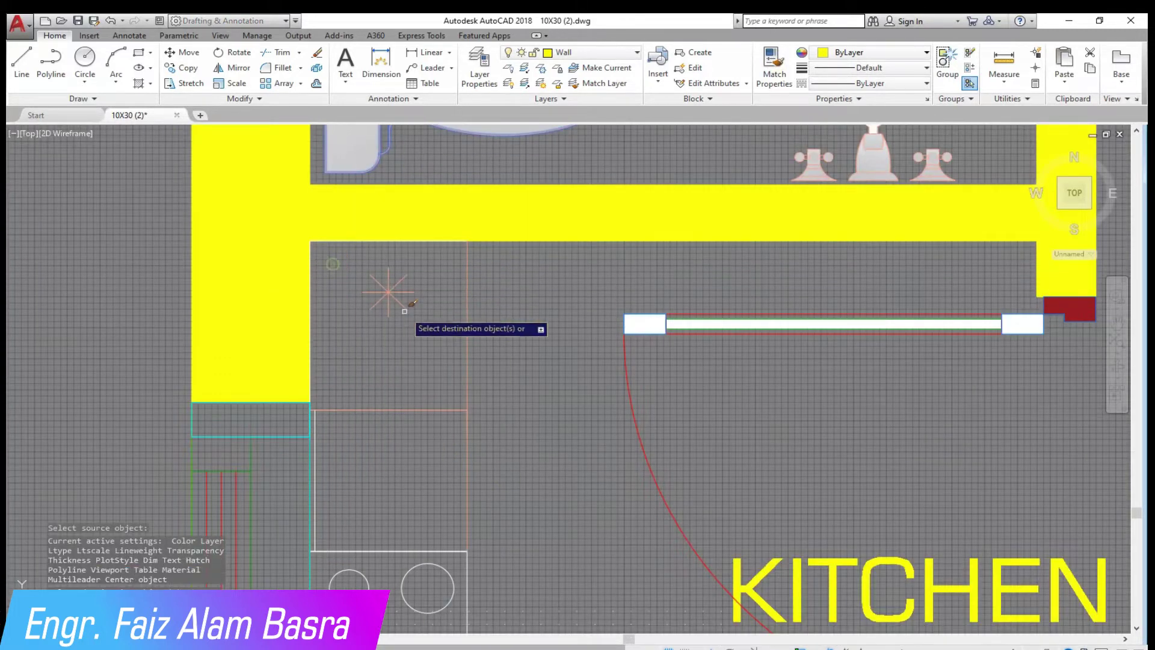
{"action": "scroll", "coordinate": [391, 304], "scroll_direction": "down", "scroll_amount": 2}
{"action": "scroll", "coordinate": [337, 337], "scroll_direction": "down", "scroll_amount": 3}
{"action": "scroll", "coordinate": [424, 440], "scroll_direction": "up", "scroll_amount": 3}
{"action": "left_click", "coordinate": [627, 502]}
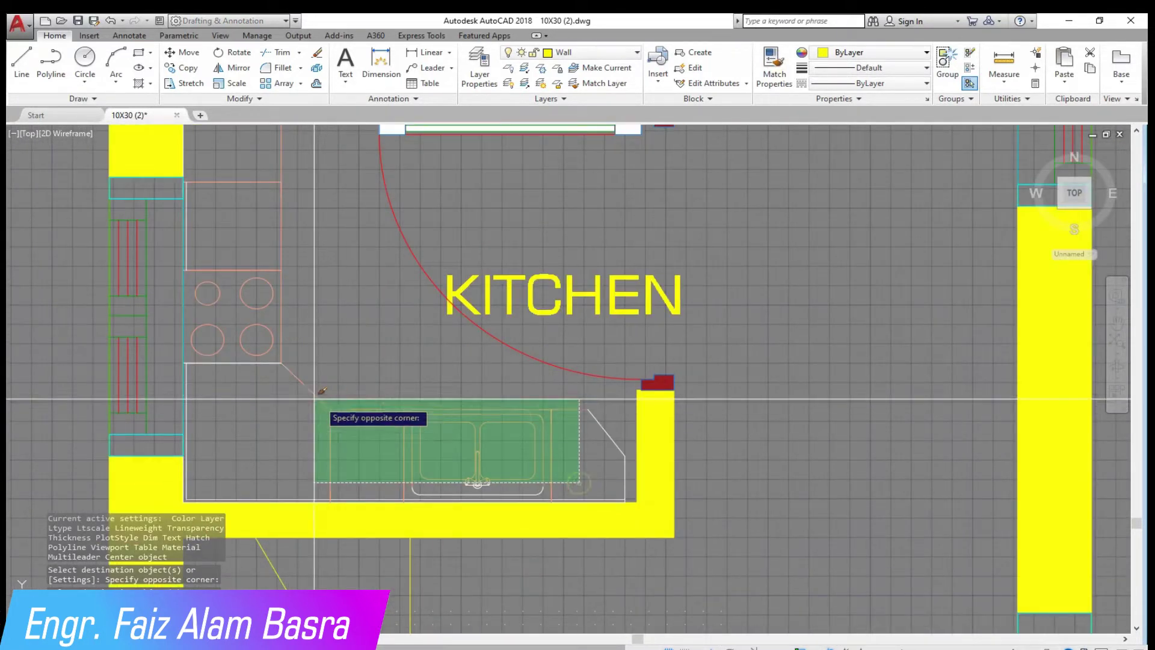
{"action": "left_click", "coordinate": [331, 392]}
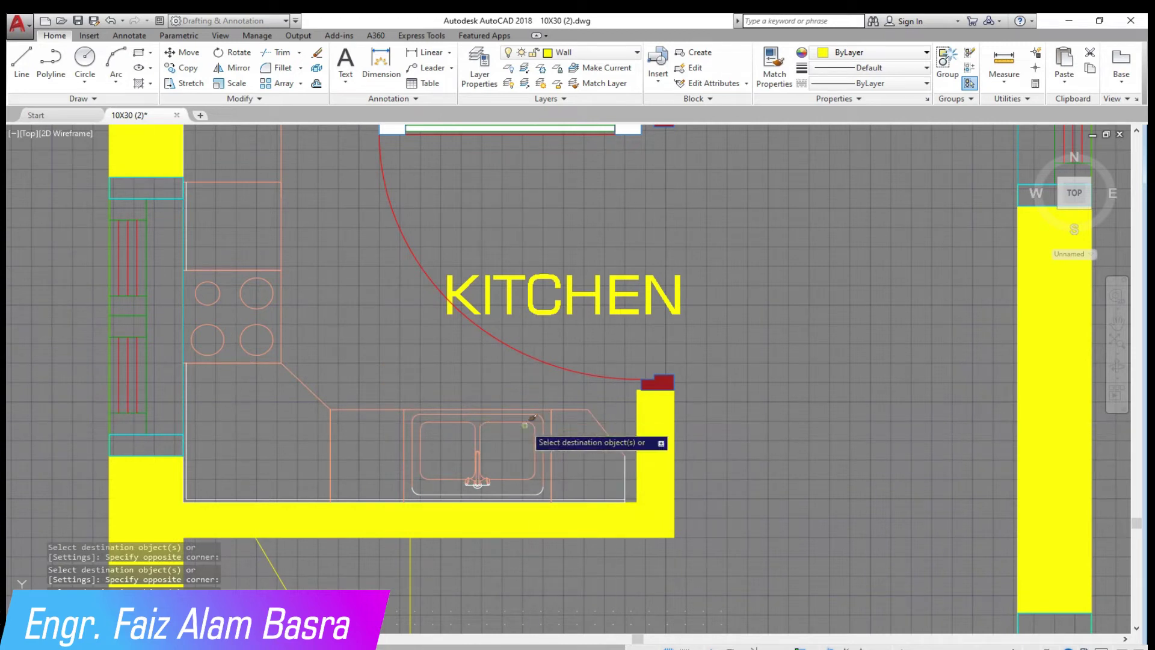
{"action": "left_click", "coordinate": [346, 393]}
{"action": "left_click", "coordinate": [632, 541]}
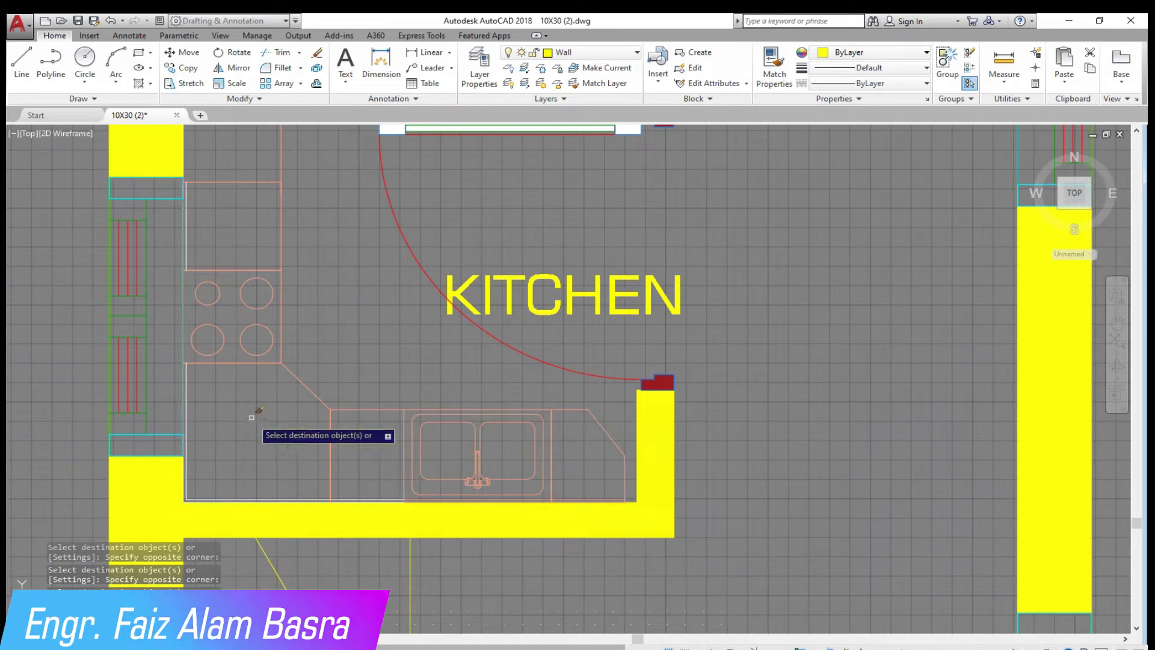
{"action": "left_click", "coordinate": [159, 186]}
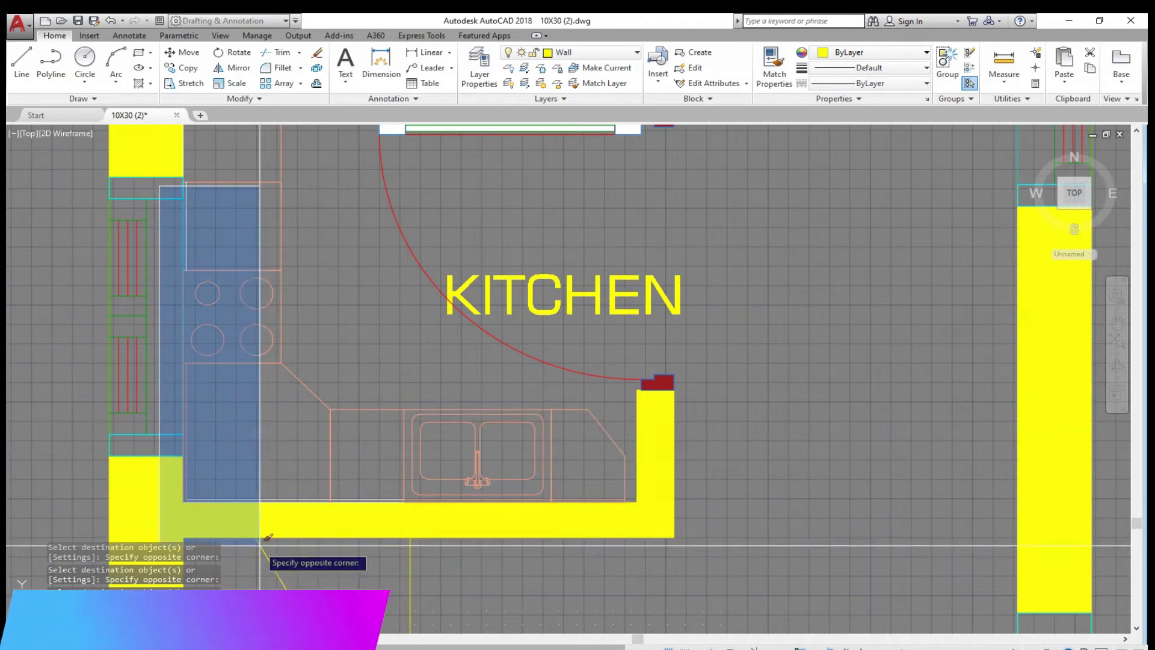
{"action": "left_click", "coordinate": [475, 534]}
Step: Hatch the sink counter area of the kitchen
{"action": "scroll", "coordinate": [205, 192], "scroll_direction": "up", "scroll_amount": 3}
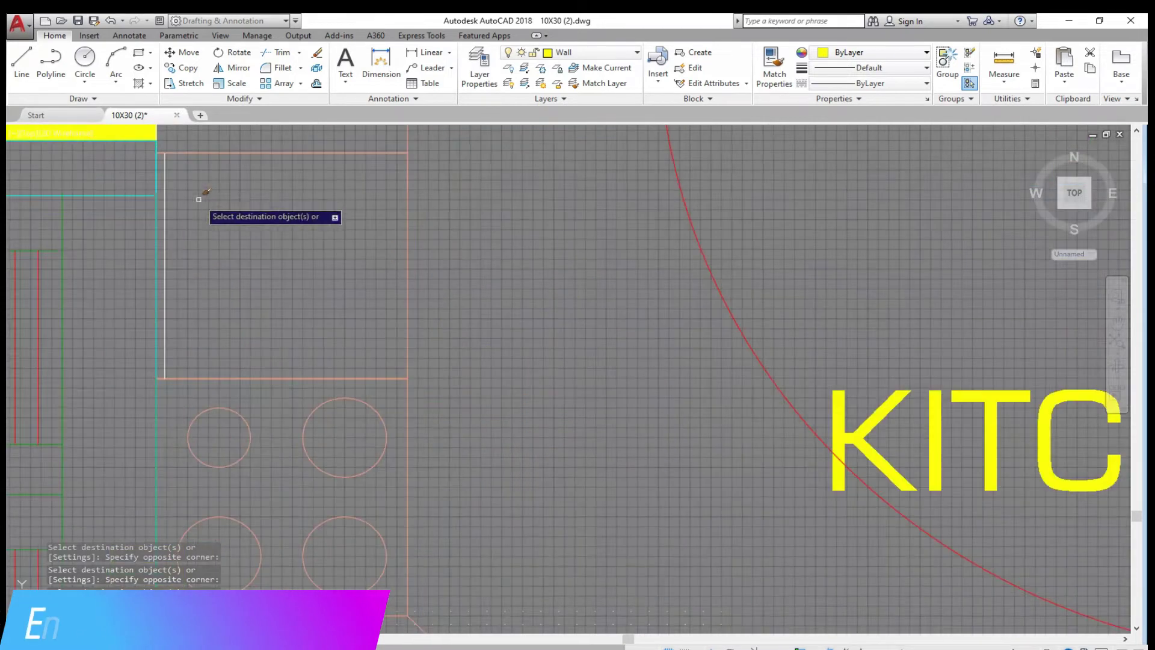
{"action": "scroll", "coordinate": [293, 366], "scroll_direction": "down", "scroll_amount": 4}
{"action": "scroll", "coordinate": [364, 257], "scroll_direction": "down", "scroll_amount": 3}
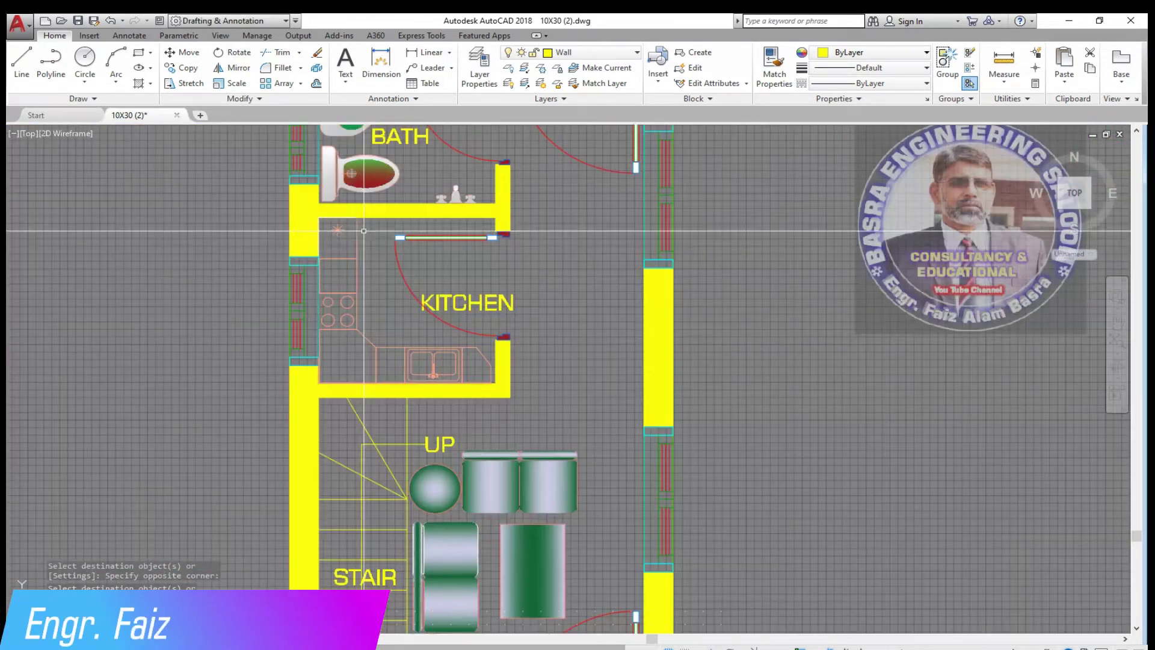
{"action": "type", "text": "h"}
{"action": "key", "text": "Return"}
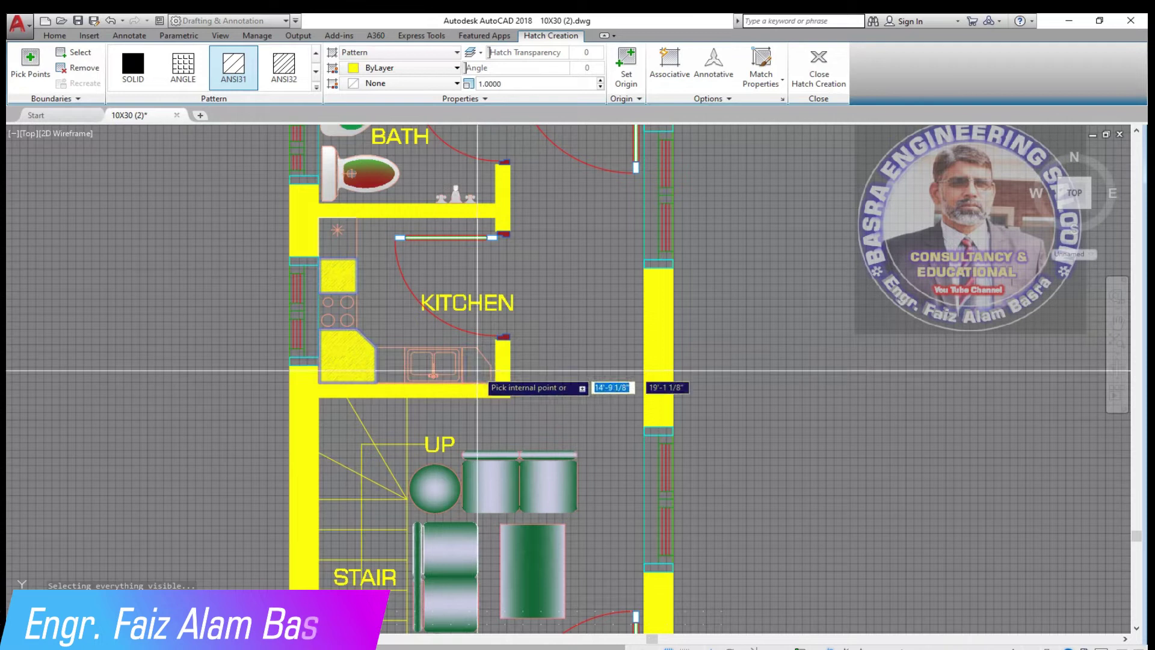
{"action": "left_click", "coordinate": [413, 367]}
{"action": "key", "text": "Return"}
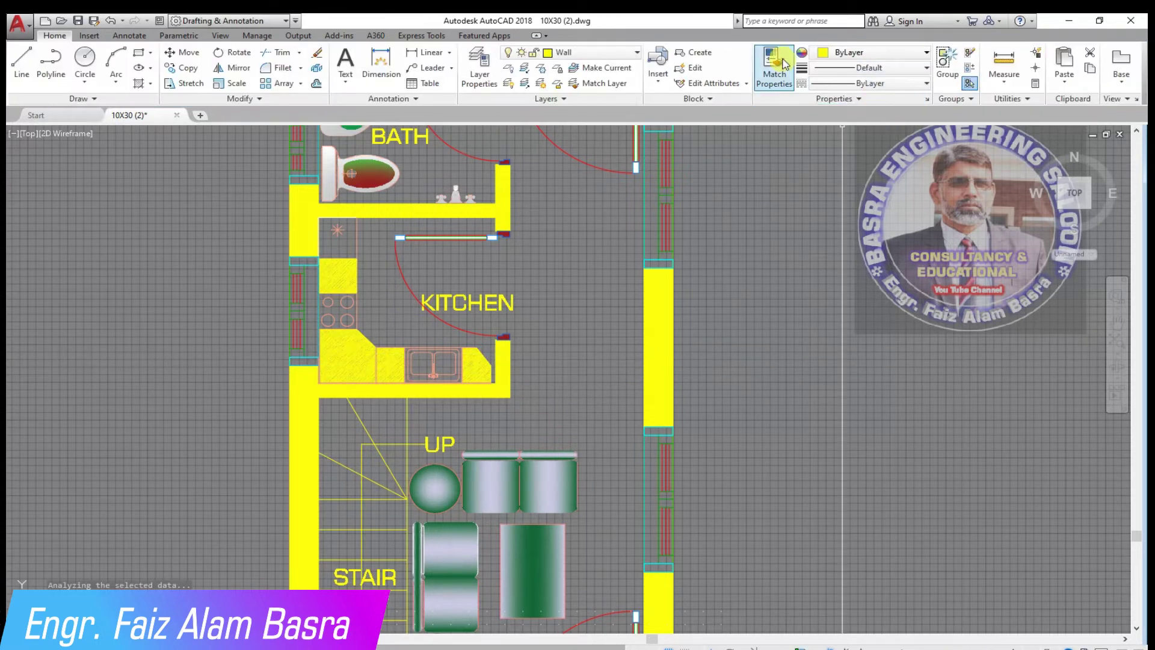
Step: Match the sofa's green gradient onto the kitchen counter fills
{"action": "left_click", "coordinate": [548, 481]}
{"action": "left_click", "coordinate": [361, 175]}
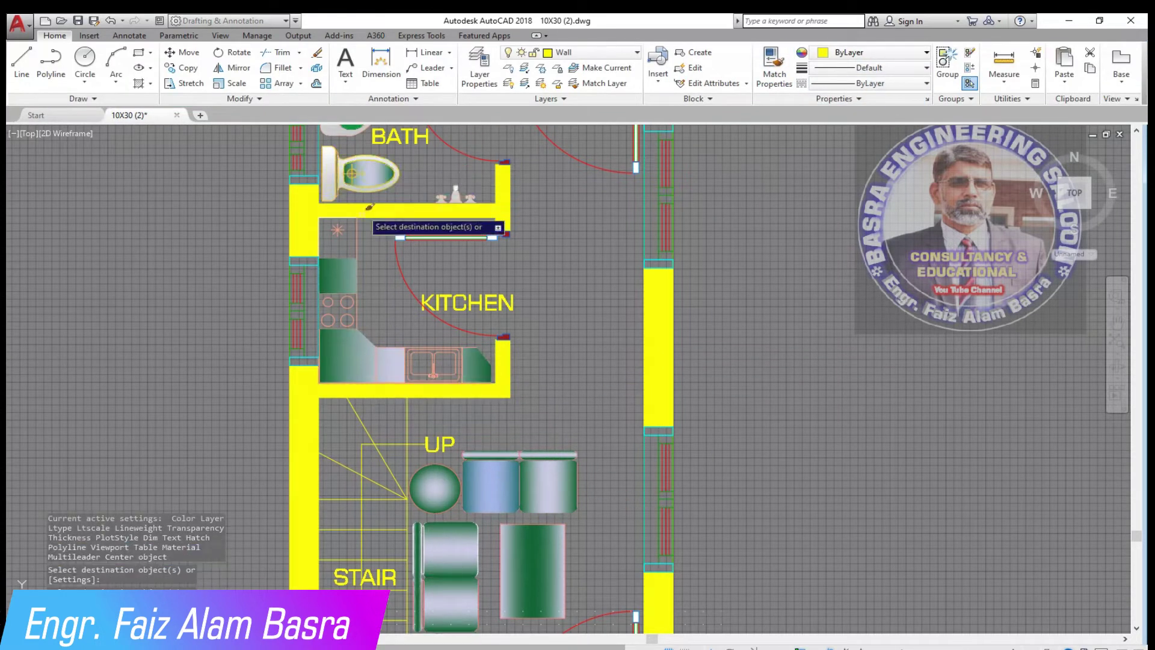
{"action": "scroll", "coordinate": [362, 294], "scroll_direction": "down", "scroll_amount": 2}
{"action": "scroll", "coordinate": [427, 222], "scroll_direction": "up", "scroll_amount": 3}
{"action": "scroll", "coordinate": [412, 288], "scroll_direction": "up", "scroll_amount": 2}
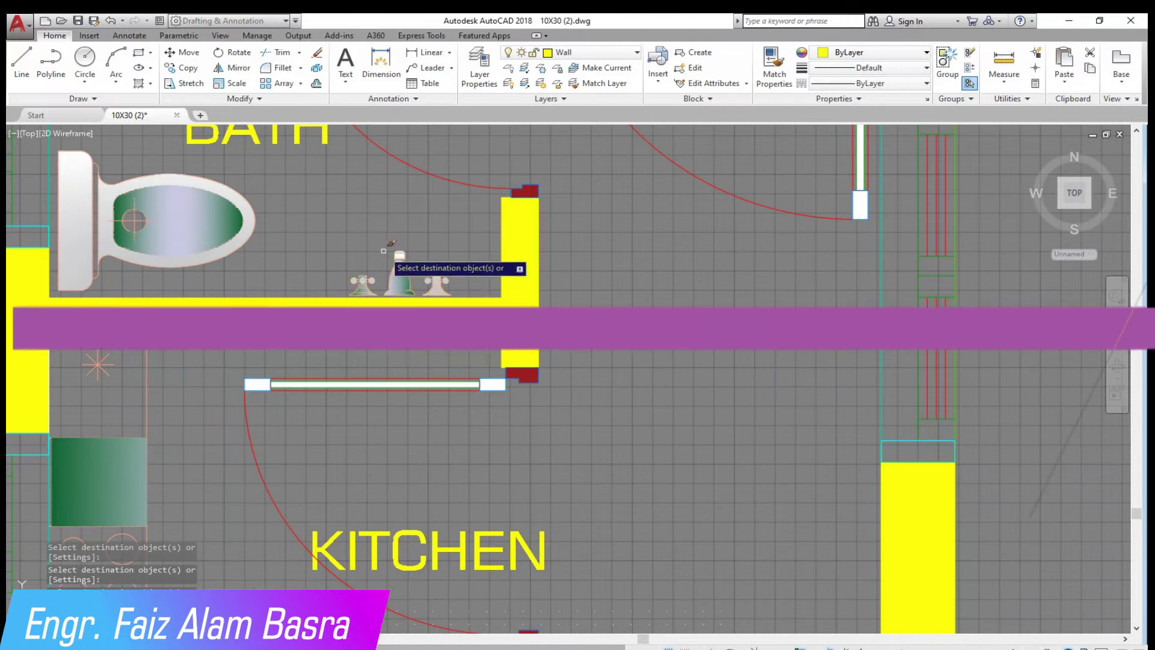
{"action": "scroll", "coordinate": [394, 258], "scroll_direction": "up", "scroll_amount": 4}
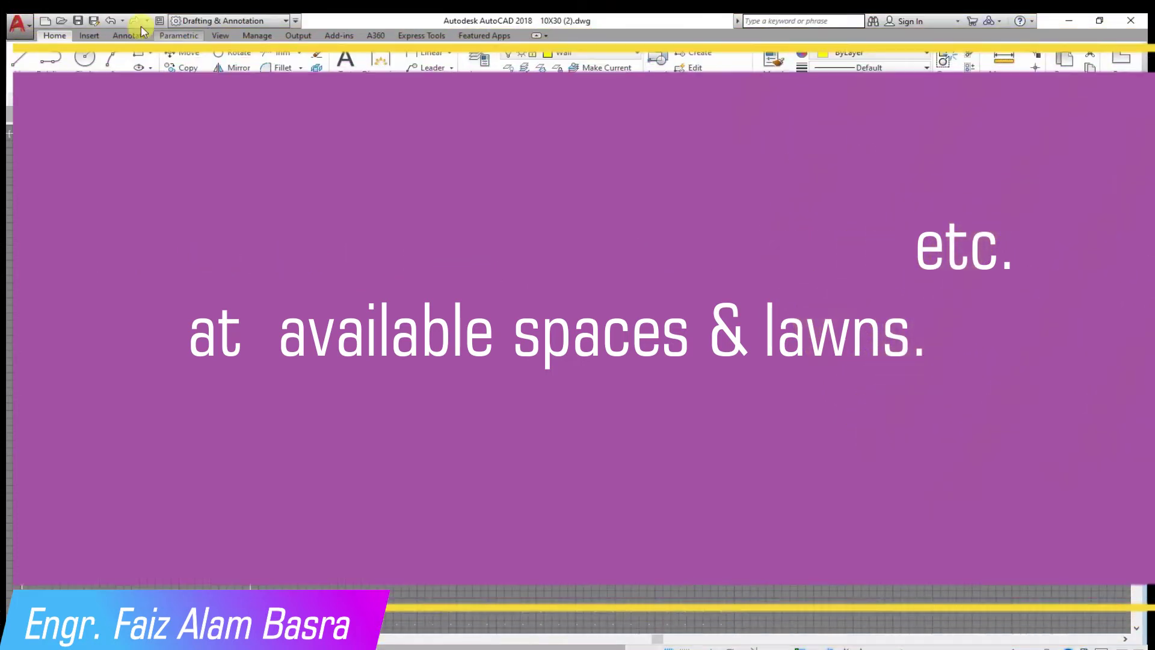
Step: Confirm the selected floor plan objects for copying
{"action": "key", "text": "Return"}
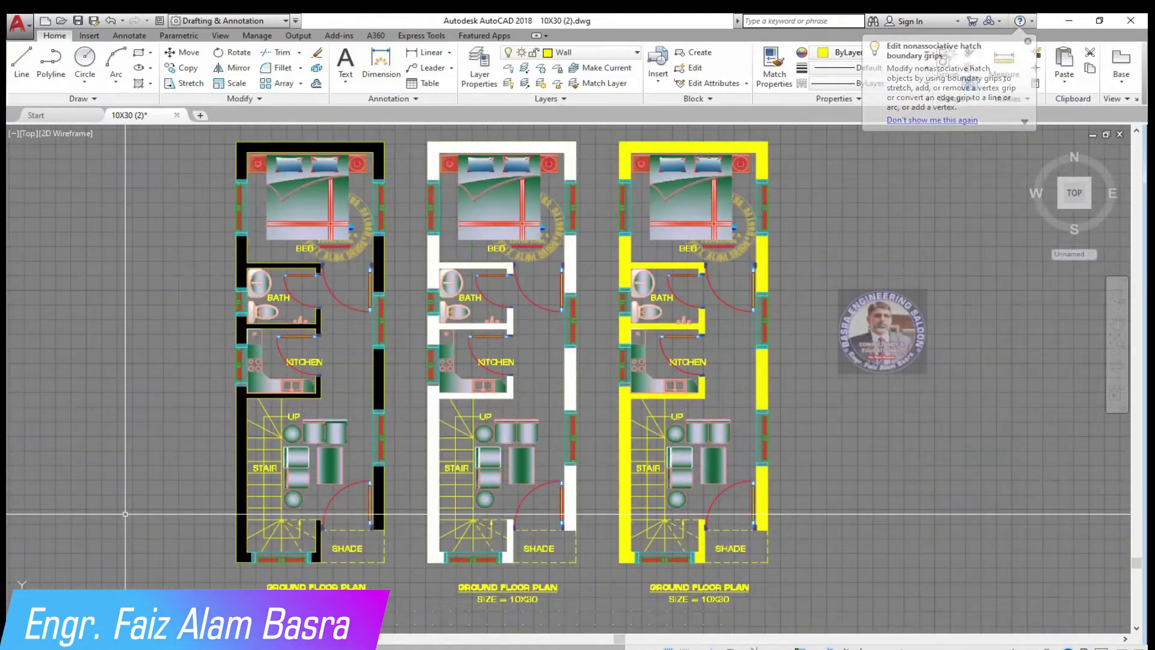
Step: Select and confirm a wall line of the middle plan
{"action": "scroll", "coordinate": [404, 408], "scroll_direction": "up", "scroll_amount": 2}
{"action": "scroll", "coordinate": [388, 390], "scroll_direction": "down", "scroll_amount": 2}
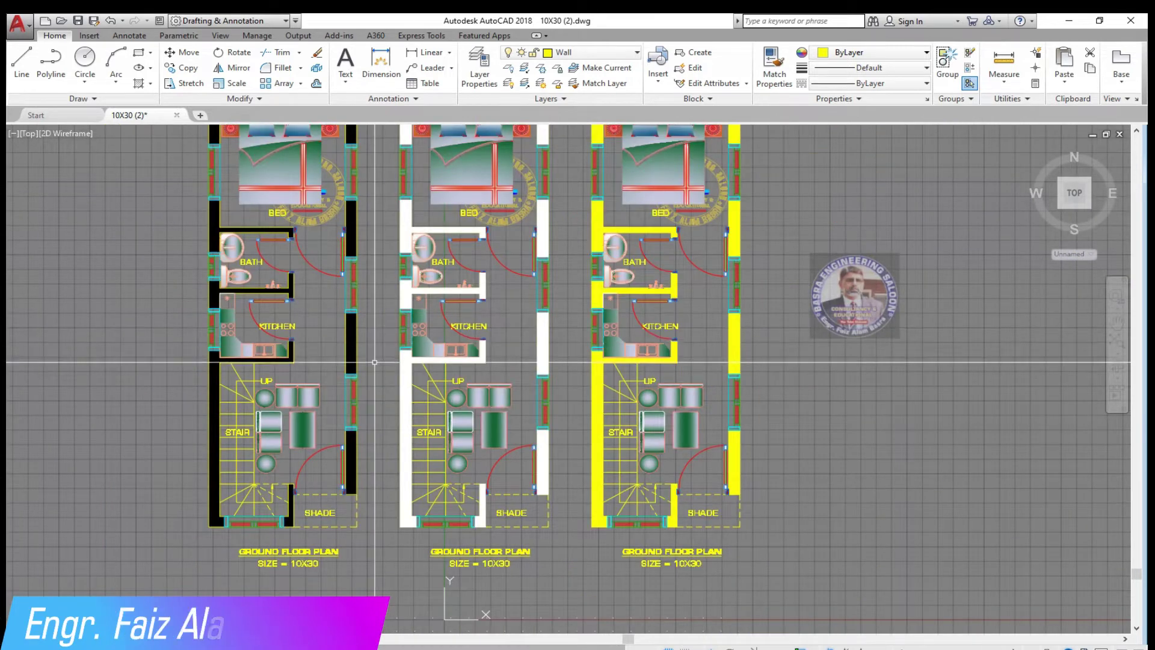
{"action": "scroll", "coordinate": [410, 275], "scroll_direction": "down", "scroll_amount": 2}
{"action": "scroll", "coordinate": [411, 275], "scroll_direction": "up", "scroll_amount": 4}
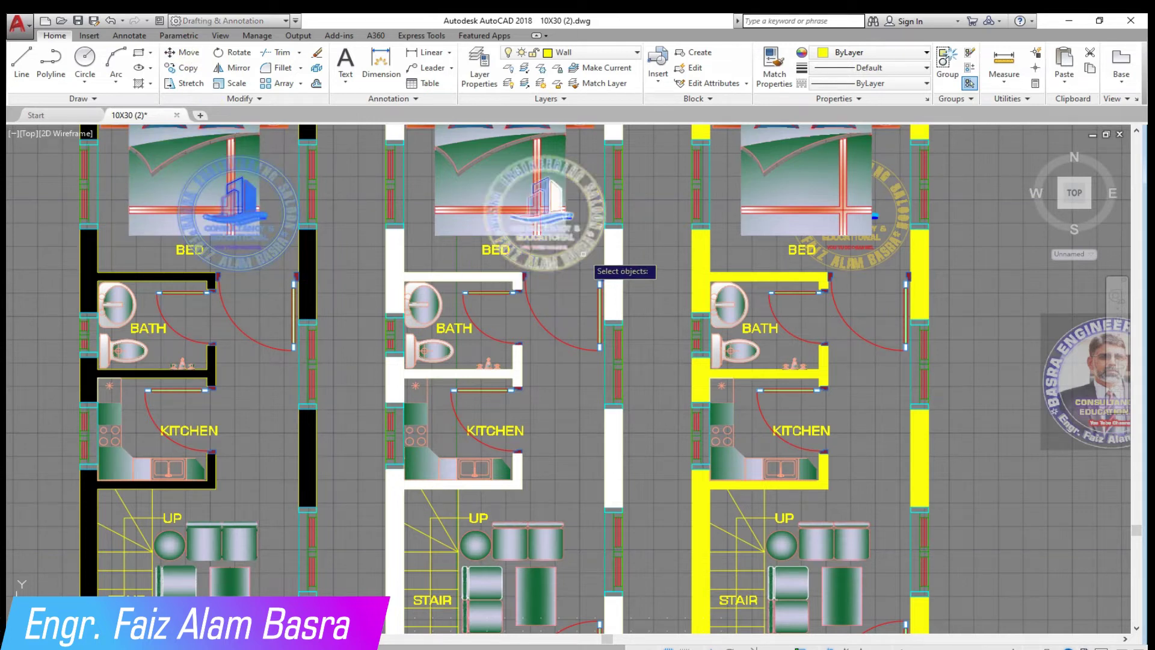
{"action": "left_click", "coordinate": [623, 264]}
{"action": "key", "text": "Return"}
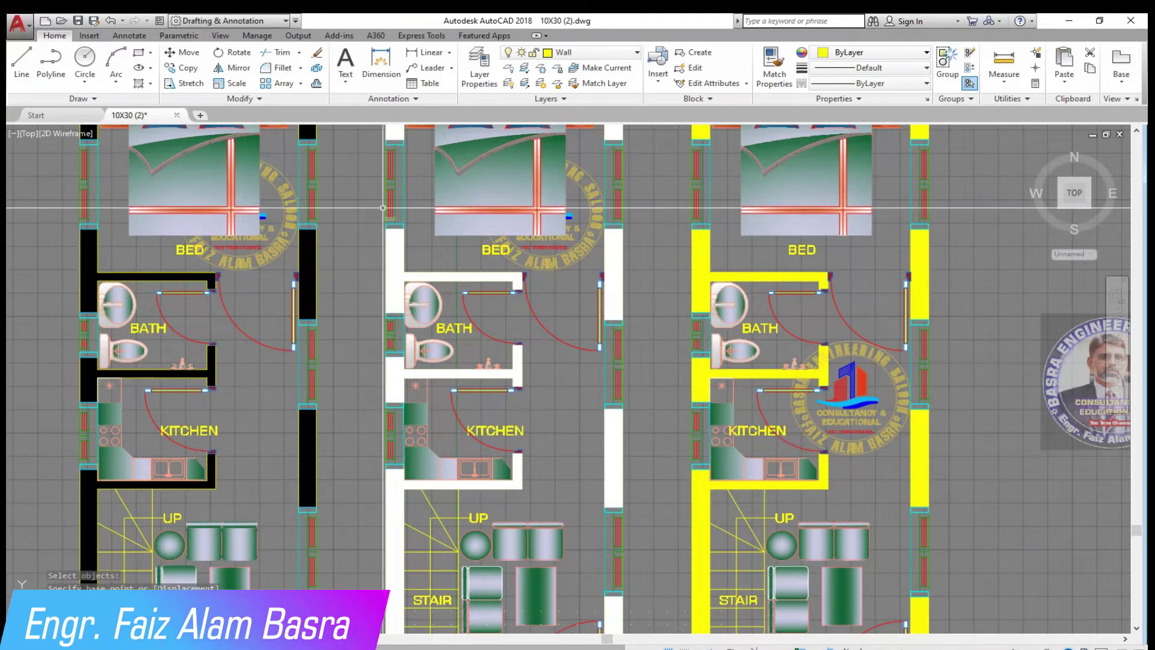
Step: Move the logo straight down onto the middle plan's bath and kitchen area
{"action": "left_click", "coordinate": [403, 222]}
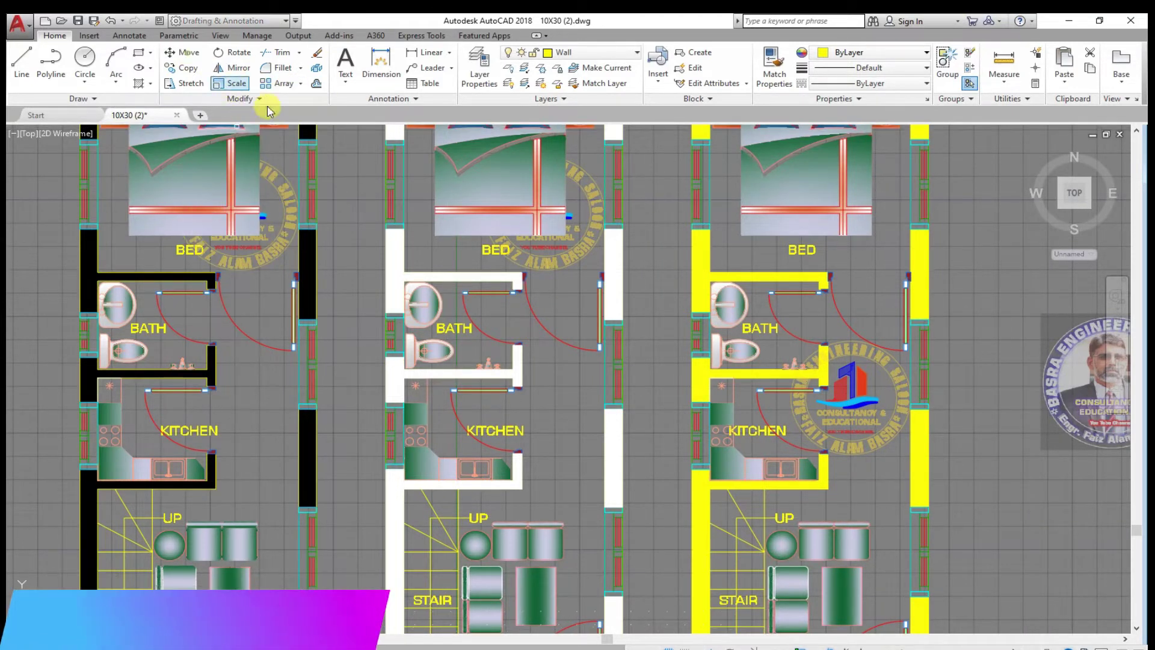
{"action": "key", "text": "Return"}
{"action": "left_click", "coordinate": [649, 232]}
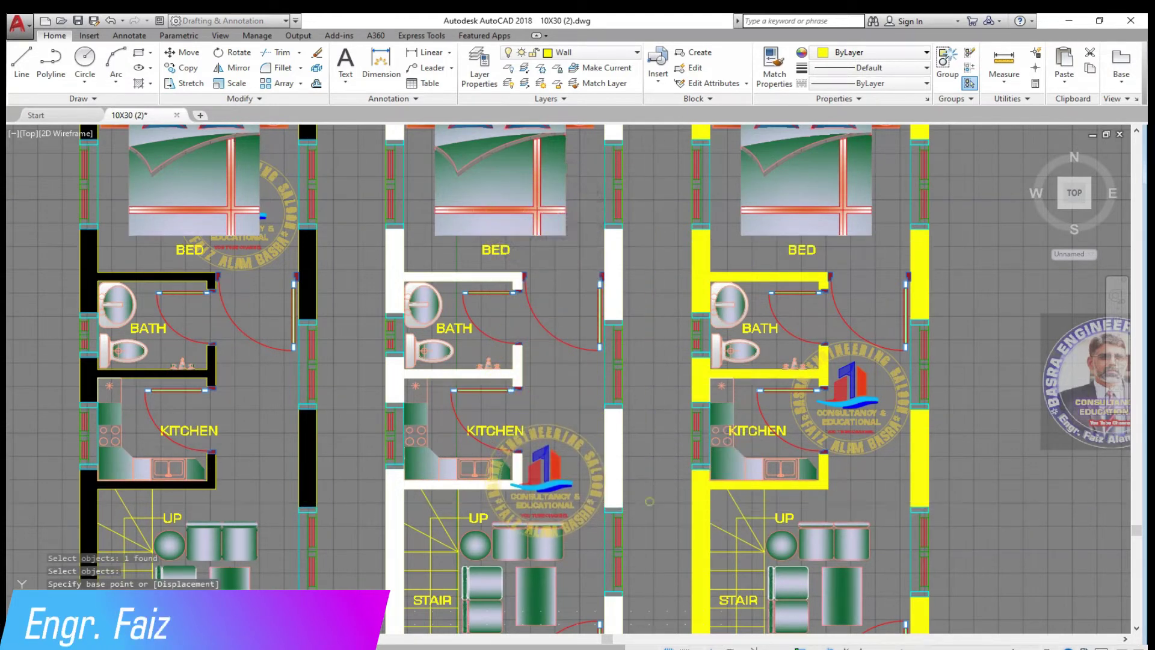
{"action": "left_click", "coordinate": [649, 456]}
Step: Reposition the logo over the left plan's bath and kitchen area
{"action": "left_click", "coordinate": [189, 53]}
{"action": "left_click", "coordinate": [295, 241]}
{"action": "key", "text": "Return"}
{"action": "left_click", "coordinate": [337, 194]}
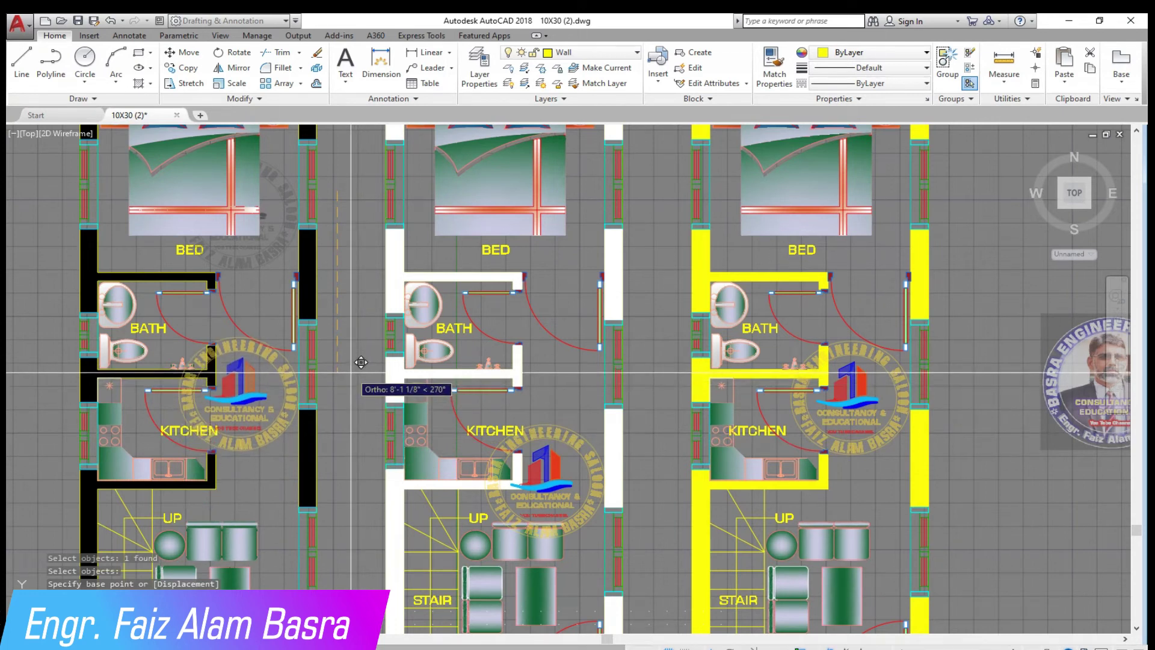
{"action": "scroll", "coordinate": [340, 400], "scroll_direction": "up", "scroll_amount": 4}
{"action": "scroll", "coordinate": [56, 395], "scroll_direction": "down", "scroll_amount": 2}
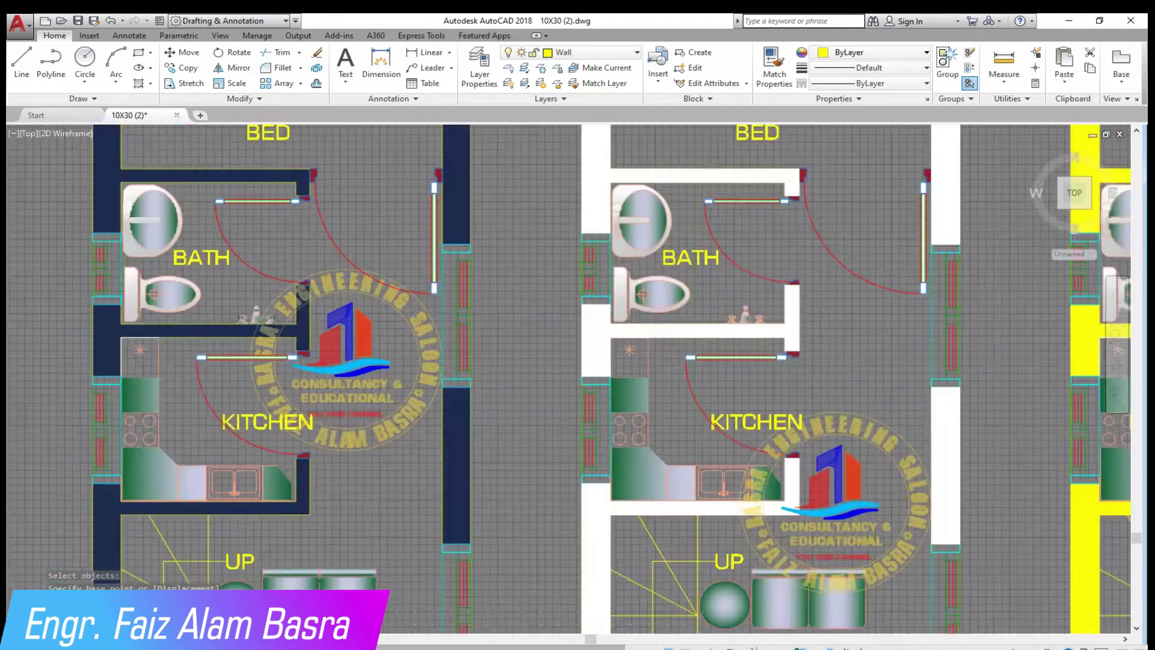
{"action": "scroll", "coordinate": [56, 395], "scroll_direction": "down", "scroll_amount": 2}
{"action": "scroll", "coordinate": [158, 390], "scroll_direction": "up", "scroll_amount": 2}
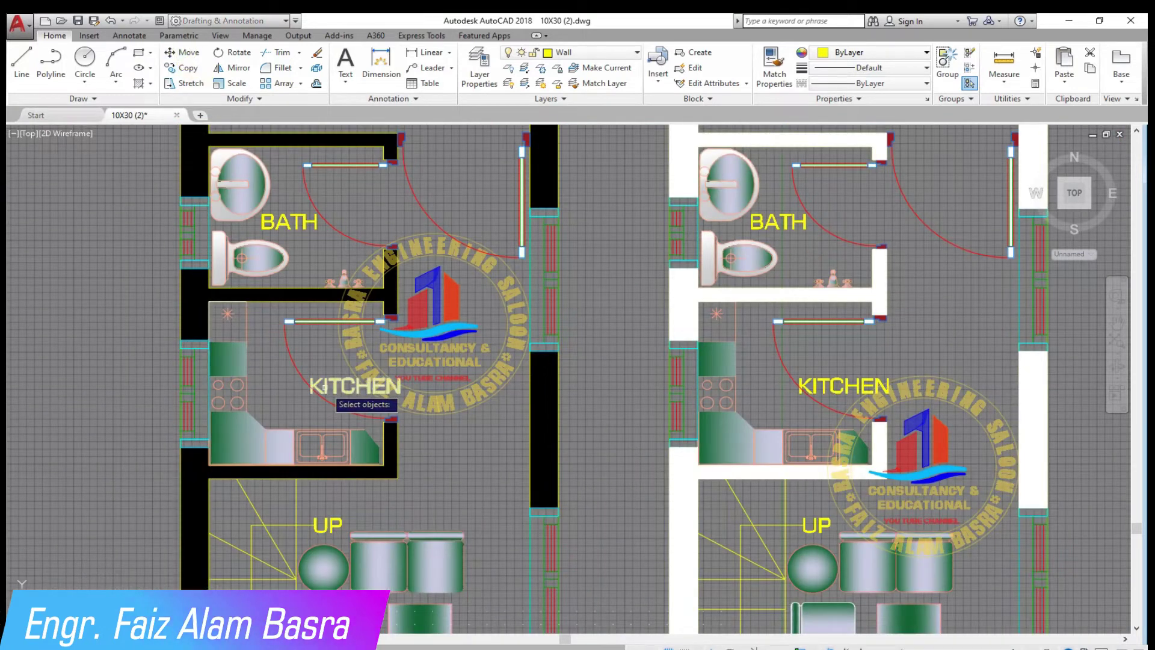
{"action": "left_click", "coordinate": [360, 337]}
{"action": "key", "text": "Return"}
Step: Select the middle plan's logo and set its base point for moving
{"action": "scroll", "coordinate": [216, 315], "scroll_direction": "down", "scroll_amount": 4}
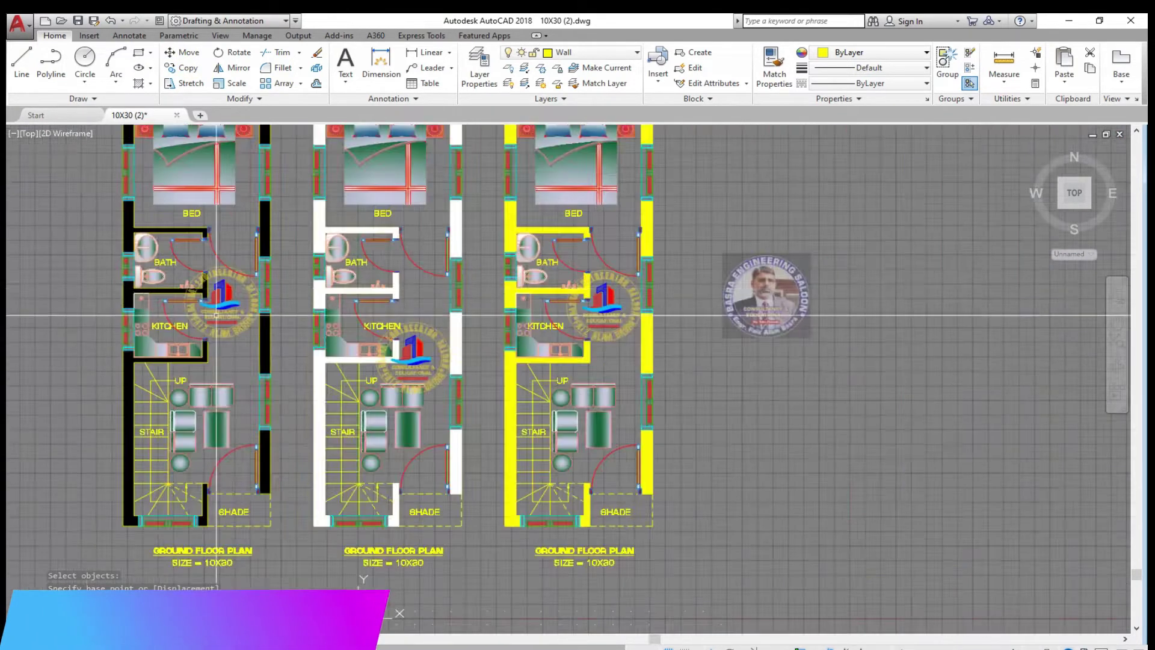
{"action": "scroll", "coordinate": [412, 336], "scroll_direction": "up", "scroll_amount": 4}
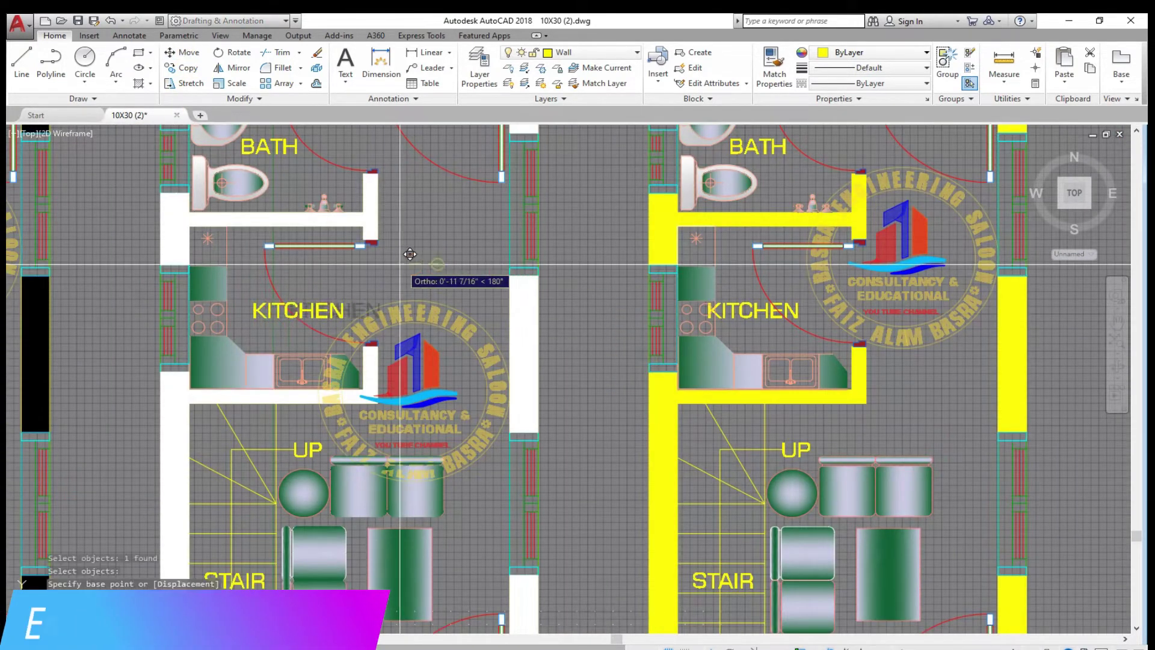
{"action": "scroll", "coordinate": [386, 275], "scroll_direction": "down", "scroll_amount": 4}
{"action": "scroll", "coordinate": [451, 381], "scroll_direction": "up", "scroll_amount": 4}
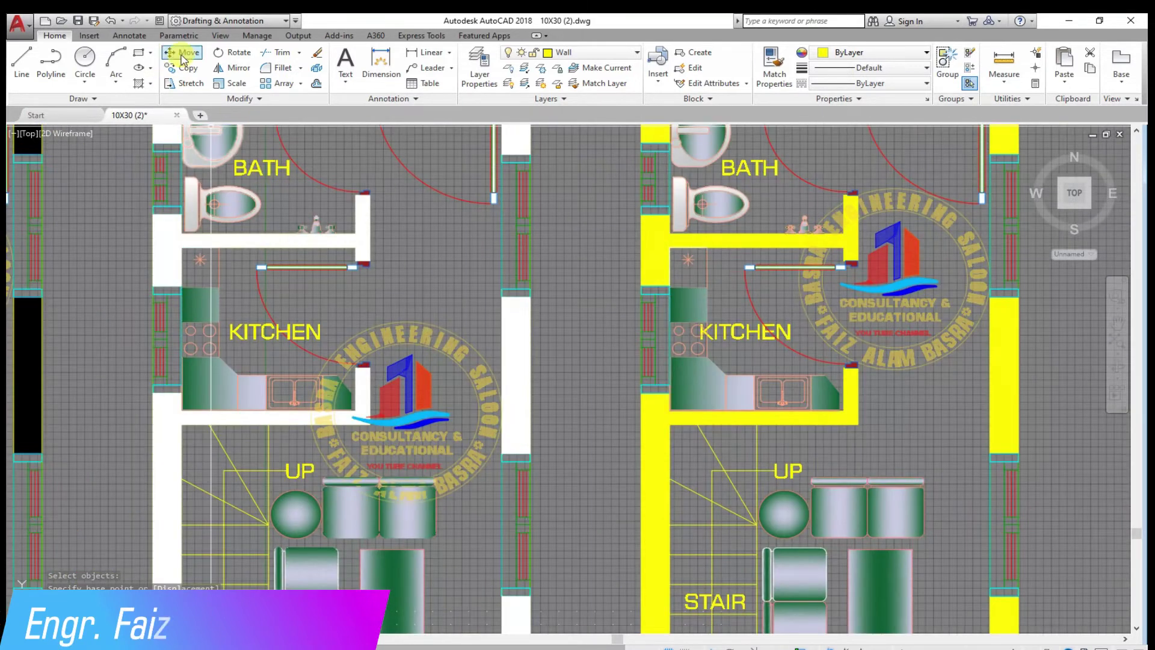
{"action": "left_click", "coordinate": [451, 381]}
{"action": "left_click", "coordinate": [617, 413]}
{"action": "key", "text": "Return"}
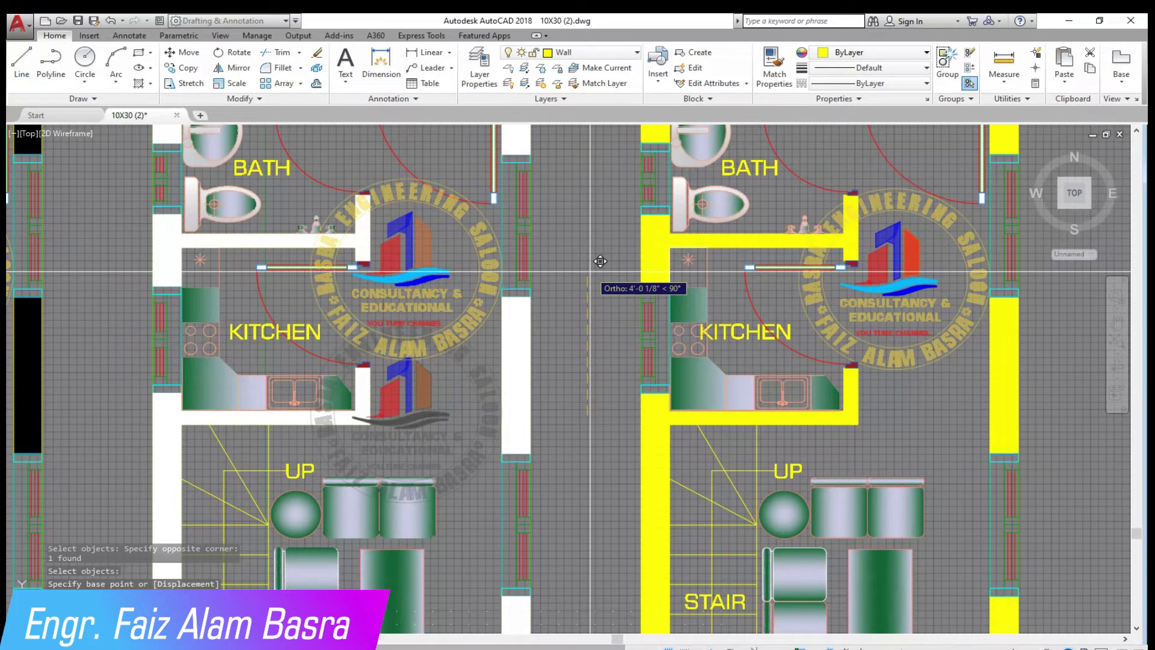
{"action": "scroll", "coordinate": [379, 224], "scroll_direction": "down", "scroll_amount": 3}
{"action": "scroll", "coordinate": [379, 224], "scroll_direction": "down", "scroll_amount": 2}
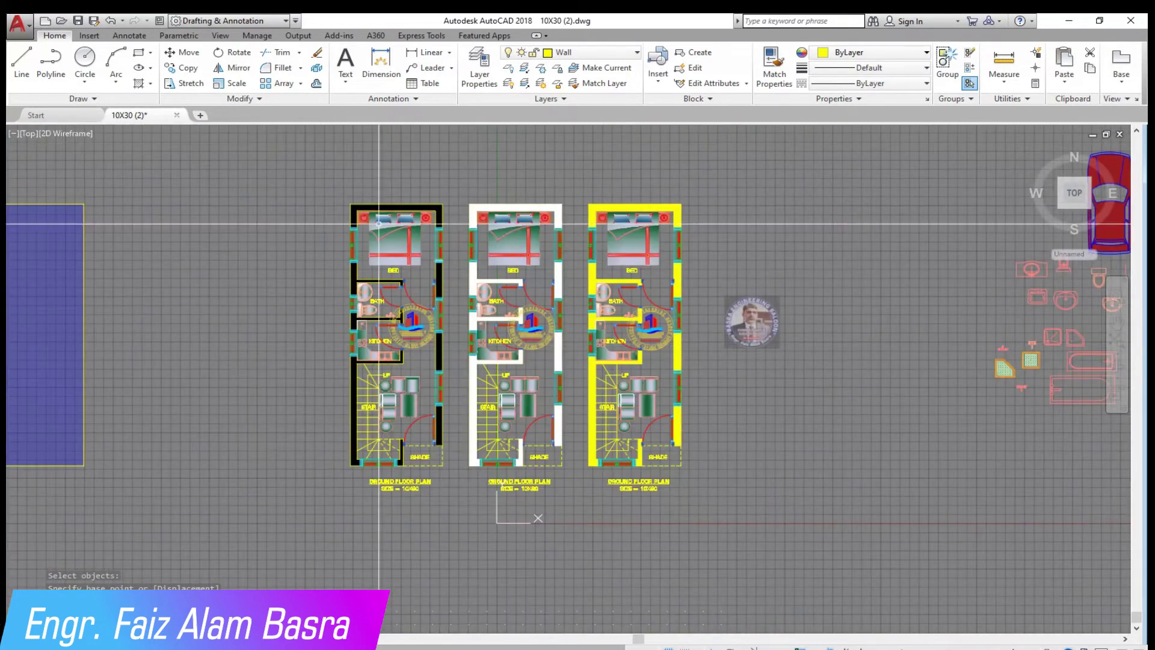
Step: Window-select the three floor plans and copy them into a second row
{"action": "left_click", "coordinate": [691, 523]}
{"action": "left_click", "coordinate": [291, 173]}
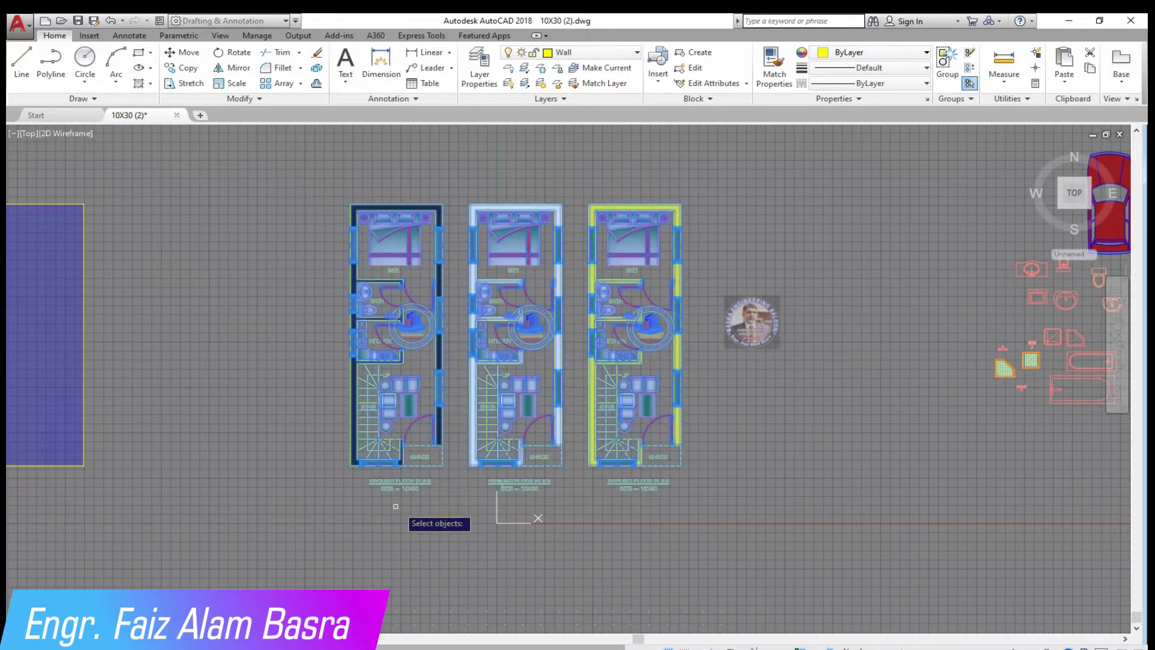
{"action": "key", "text": "Return"}
{"action": "left_click", "coordinate": [311, 492]}
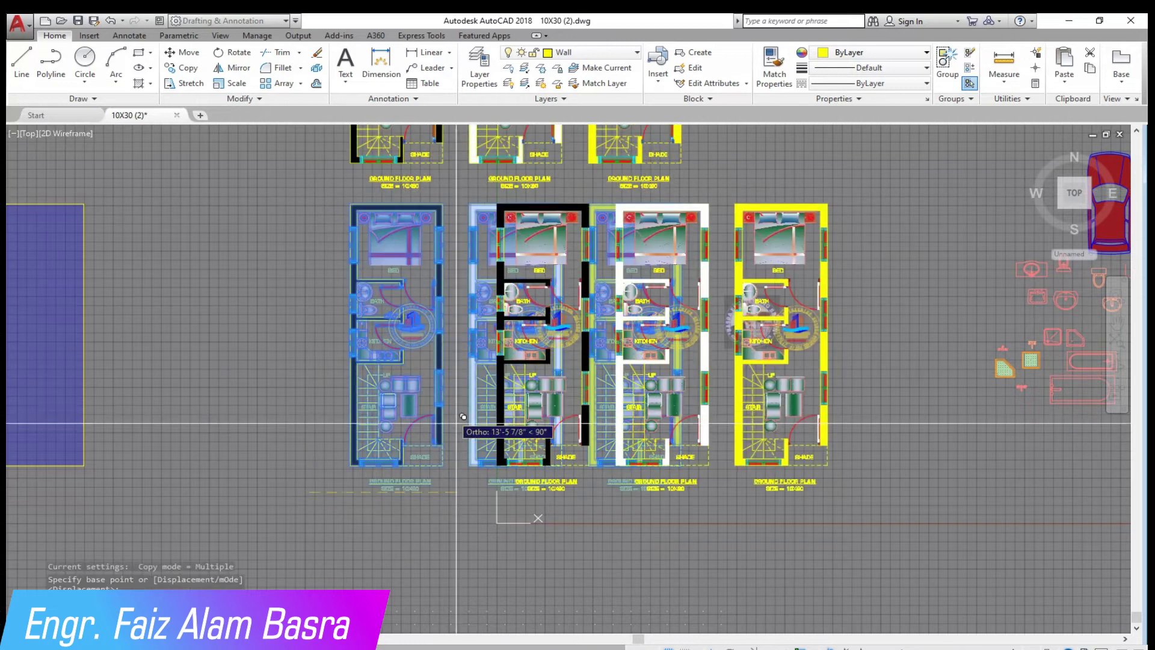
{"action": "scroll", "coordinate": [510, 525], "scroll_direction": "down", "scroll_amount": 4}
{"action": "scroll", "coordinate": [341, 385], "scroll_direction": "up", "scroll_amount": 2}
{"action": "scroll", "coordinate": [340, 329], "scroll_direction": "up", "scroll_amount": 3}
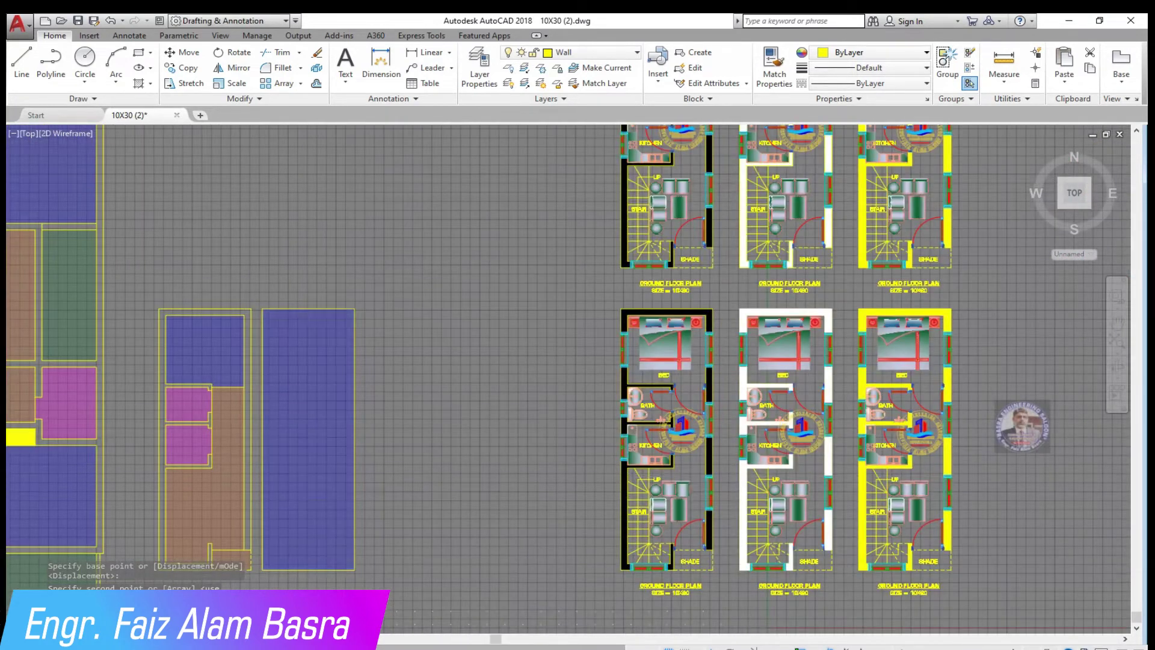
{"action": "scroll", "coordinate": [426, 310], "scroll_direction": "down", "scroll_amount": 2}
Step: Copy the small plan's blue, magenta and brown room fills onto the plan row
{"action": "left_click", "coordinate": [235, 83]}
{"action": "scroll", "coordinate": [277, 464], "scroll_direction": "up", "scroll_amount": 4}
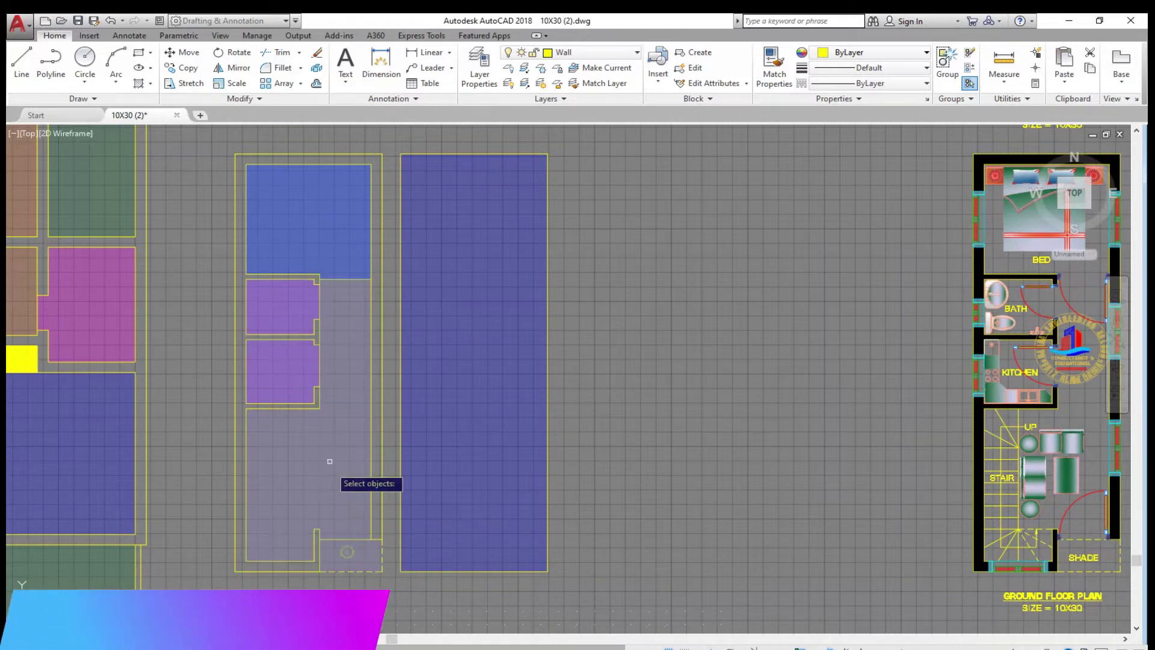
{"action": "key", "text": "Return"}
{"action": "left_click", "coordinate": [235, 149]}
{"action": "scroll", "coordinate": [252, 234], "scroll_direction": "down", "scroll_amount": 3}
{"action": "scroll", "coordinate": [408, 188], "scroll_direction": "down", "scroll_amount": 2}
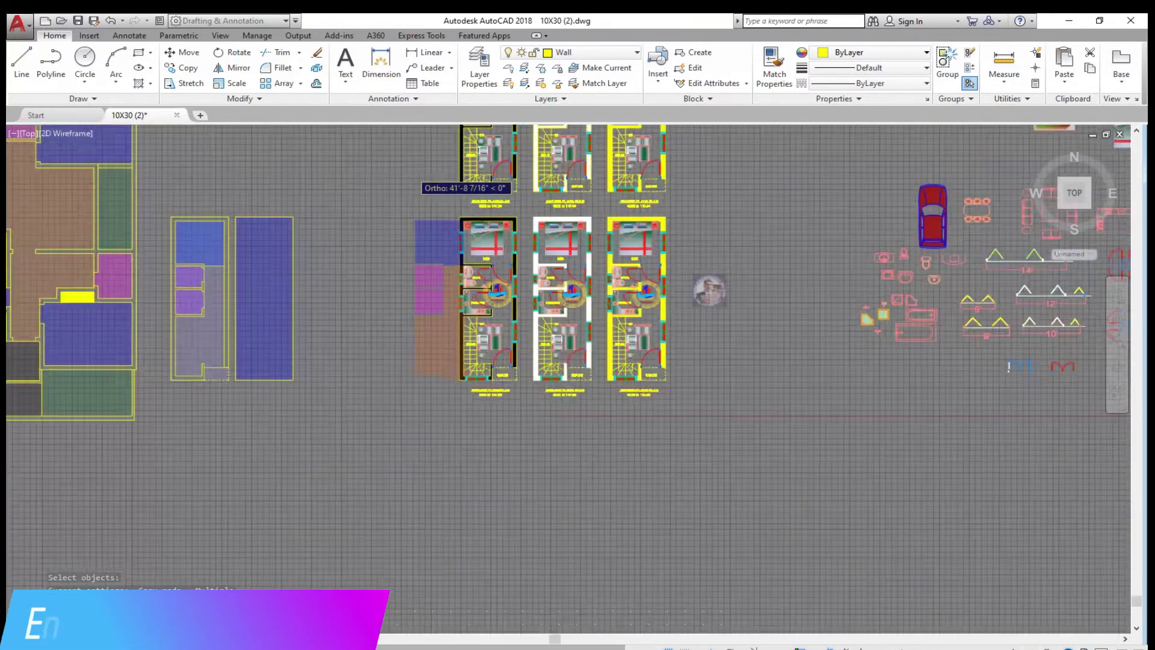
{"action": "scroll", "coordinate": [408, 188], "scroll_direction": "up", "scroll_amount": 8}
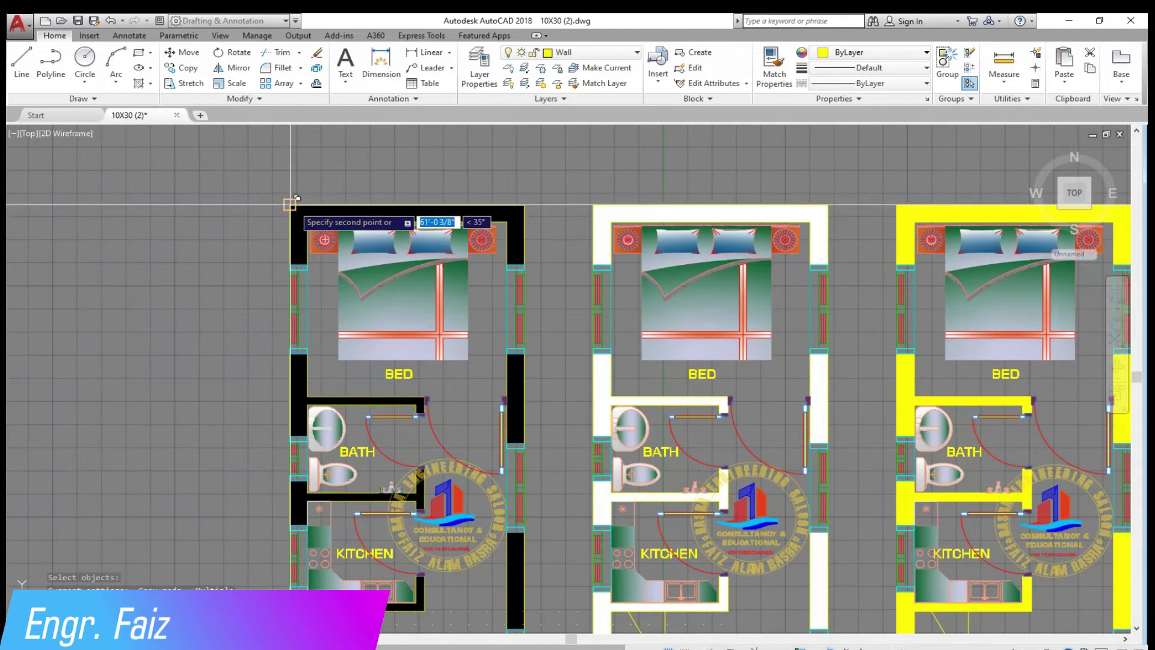
{"action": "key", "text": "Escape"}
Step: Select a room fill in one plan to check it, then deselect it
{"action": "scroll", "coordinate": [417, 355], "scroll_direction": "down", "scroll_amount": 4}
{"action": "scroll", "coordinate": [416, 355], "scroll_direction": "up", "scroll_amount": 4}
{"action": "left_click", "coordinate": [771, 198]}
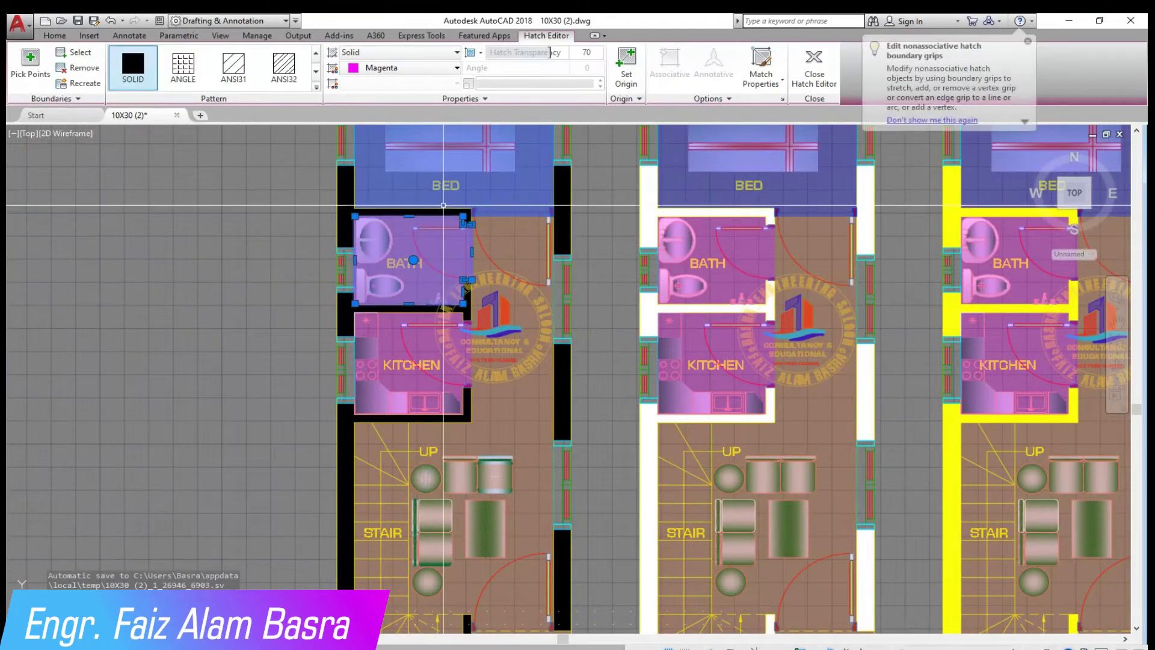
{"action": "key", "text": "Escape"}
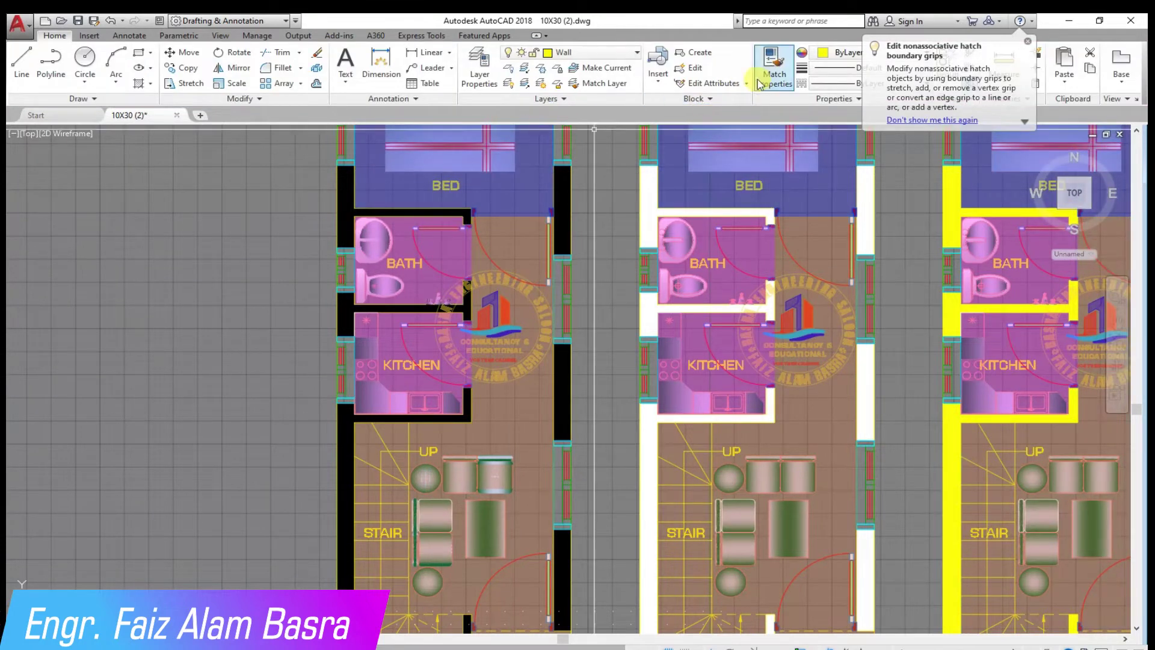
{"action": "scroll", "coordinate": [733, 226], "scroll_direction": "down", "scroll_amount": 4}
{"action": "scroll", "coordinate": [264, 517], "scroll_direction": "down", "scroll_amount": 2}
Step: Change the purple bath fill's colour to cyan in the Hatch Editor
{"action": "scroll", "coordinate": [304, 357], "scroll_direction": "down", "scroll_amount": 2}
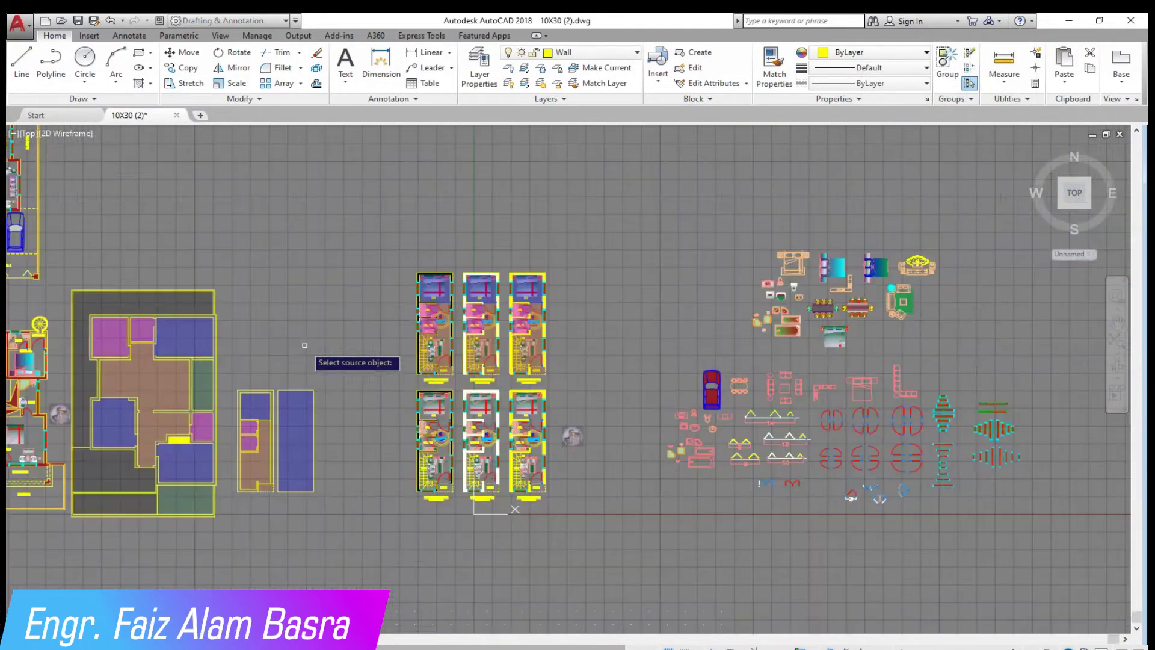
{"action": "scroll", "coordinate": [201, 421], "scroll_direction": "up", "scroll_amount": 3}
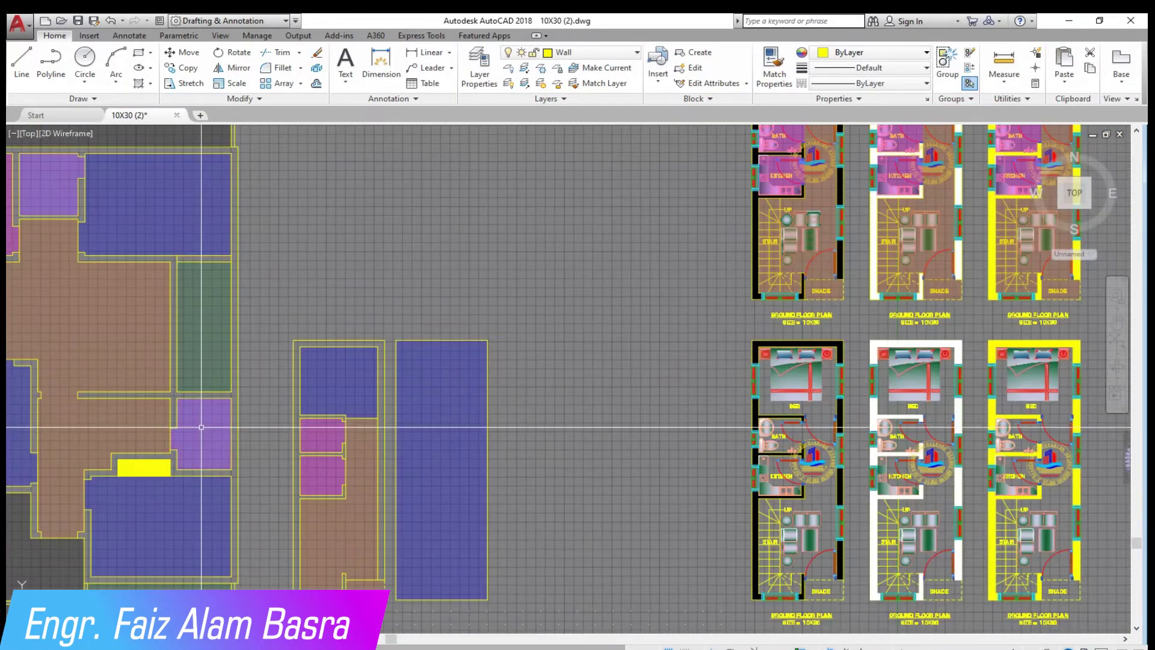
{"action": "left_click", "coordinate": [205, 433]}
{"action": "left_click", "coordinate": [457, 68]}
{"action": "left_click", "coordinate": [391, 199]}
{"action": "key", "text": "Escape"}
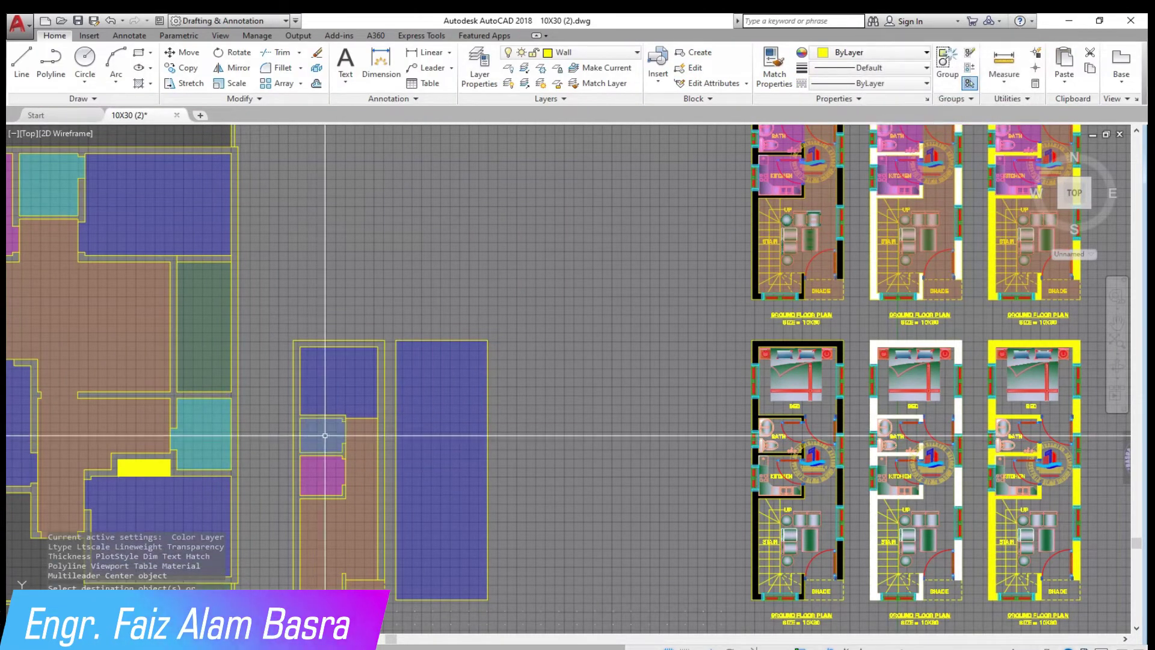
Step: Match the cyan fill onto the left, middle and right BATH rooms
{"action": "right_click", "coordinate": [265, 403]}
{"action": "left_click", "coordinate": [289, 413]}
{"action": "left_click", "coordinate": [775, 66]}
{"action": "left_click", "coordinate": [424, 409]}
{"action": "scroll", "coordinate": [337, 426], "scroll_direction": "down", "scroll_amount": 4}
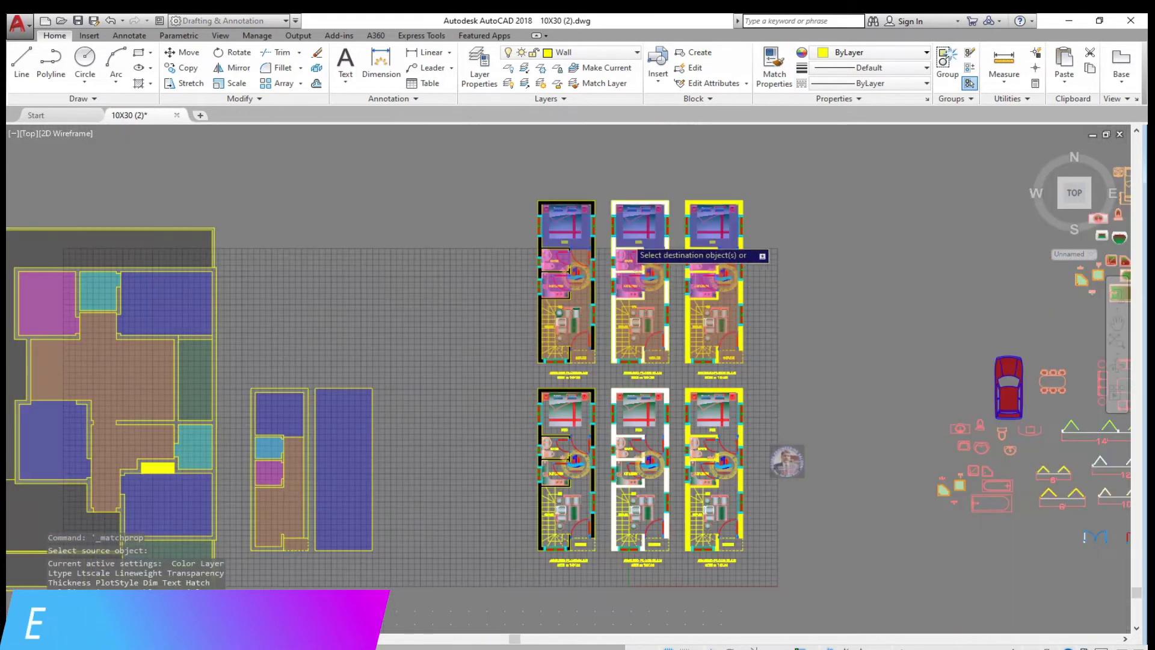
{"action": "scroll", "coordinate": [632, 240], "scroll_direction": "up", "scroll_amount": 8}
{"action": "left_click", "coordinate": [265, 349]}
{"action": "left_click", "coordinate": [791, 328]}
{"action": "scroll", "coordinate": [543, 366], "scroll_direction": "down", "scroll_amount": 2}
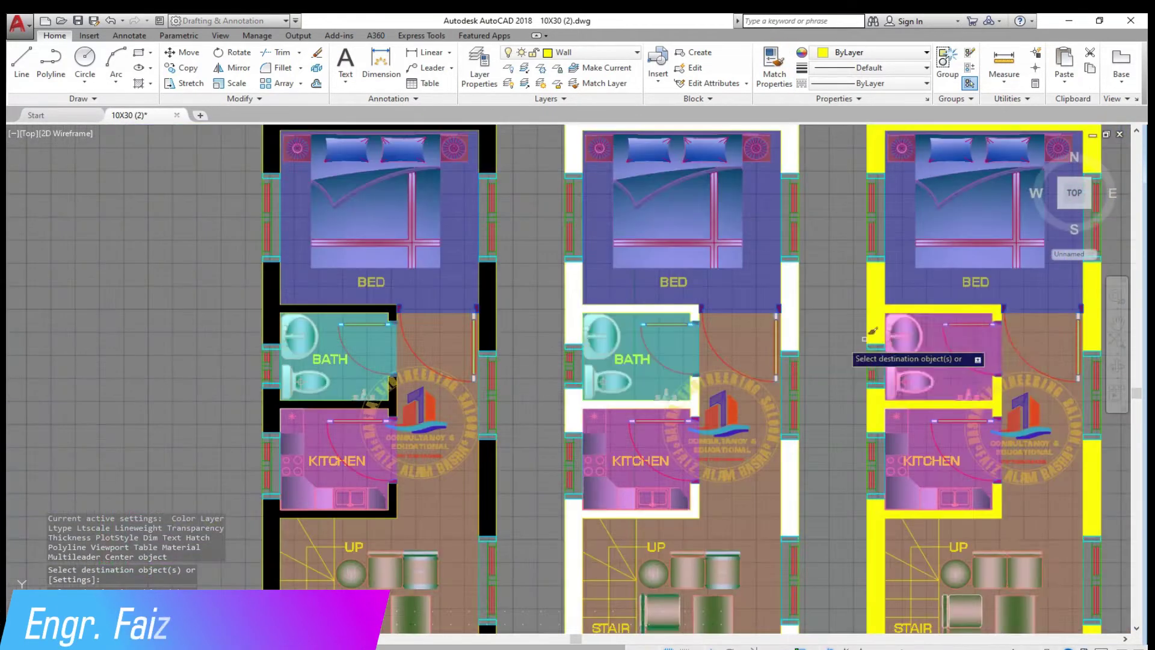
{"action": "left_click", "coordinate": [992, 331]}
{"action": "scroll", "coordinate": [331, 240], "scroll_direction": "down", "scroll_amount": 2}
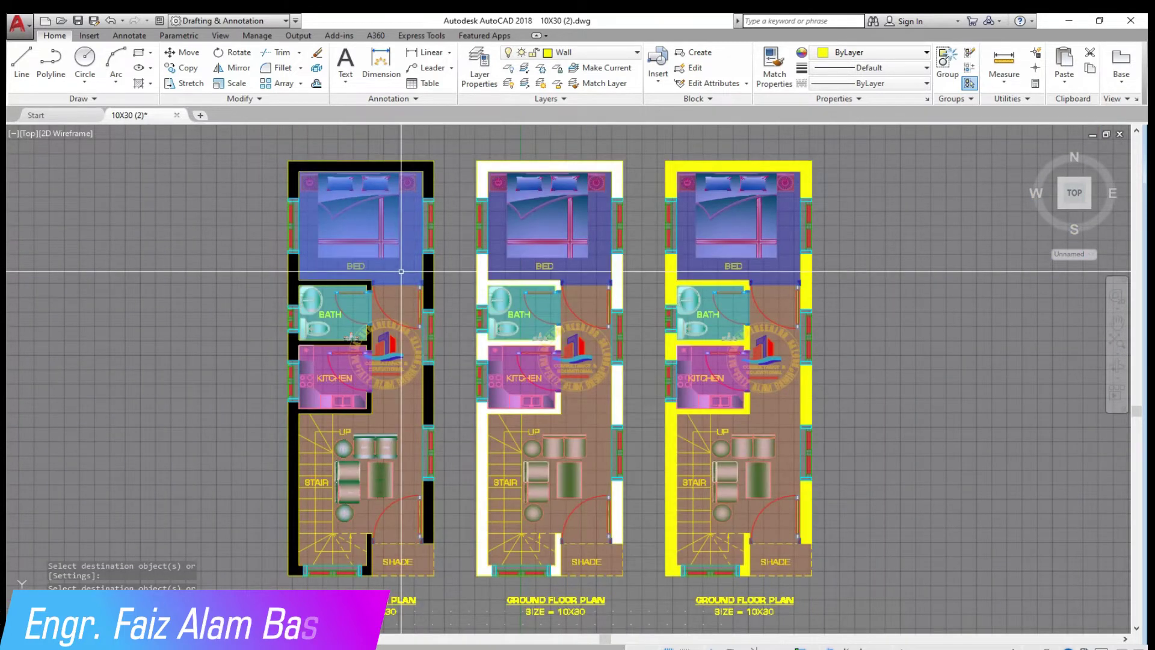
{"action": "left_click", "coordinate": [397, 306]}
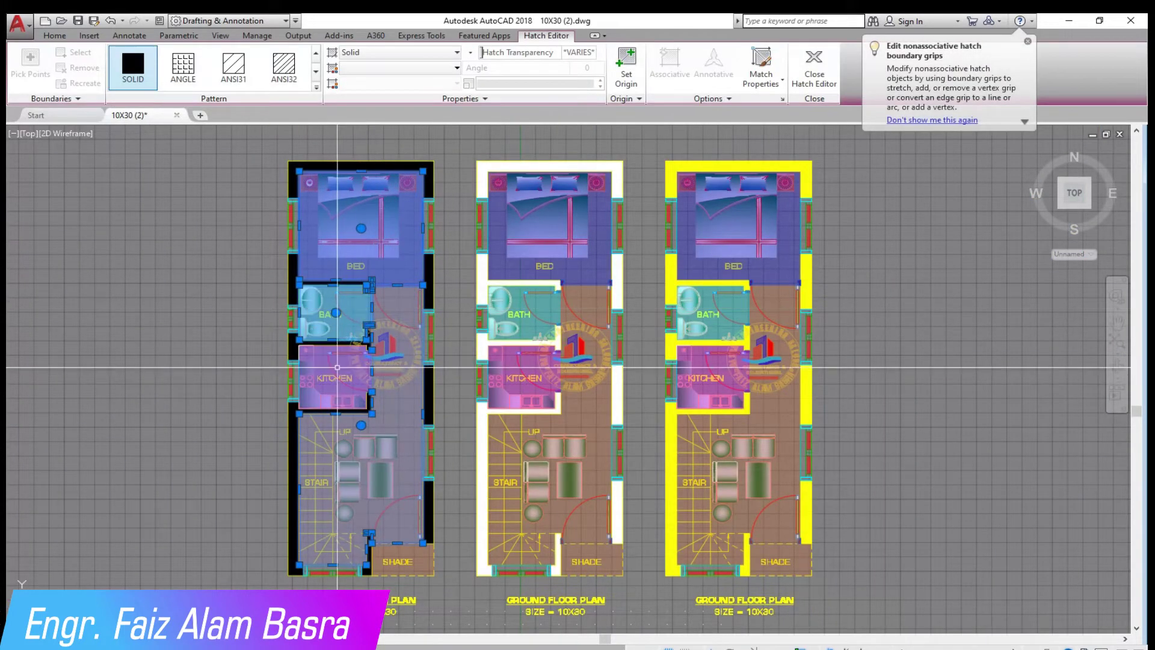
Step: Add the SHADE fill to the first plan's selected room fills and send them to back
{"action": "left_click", "coordinate": [416, 561]}
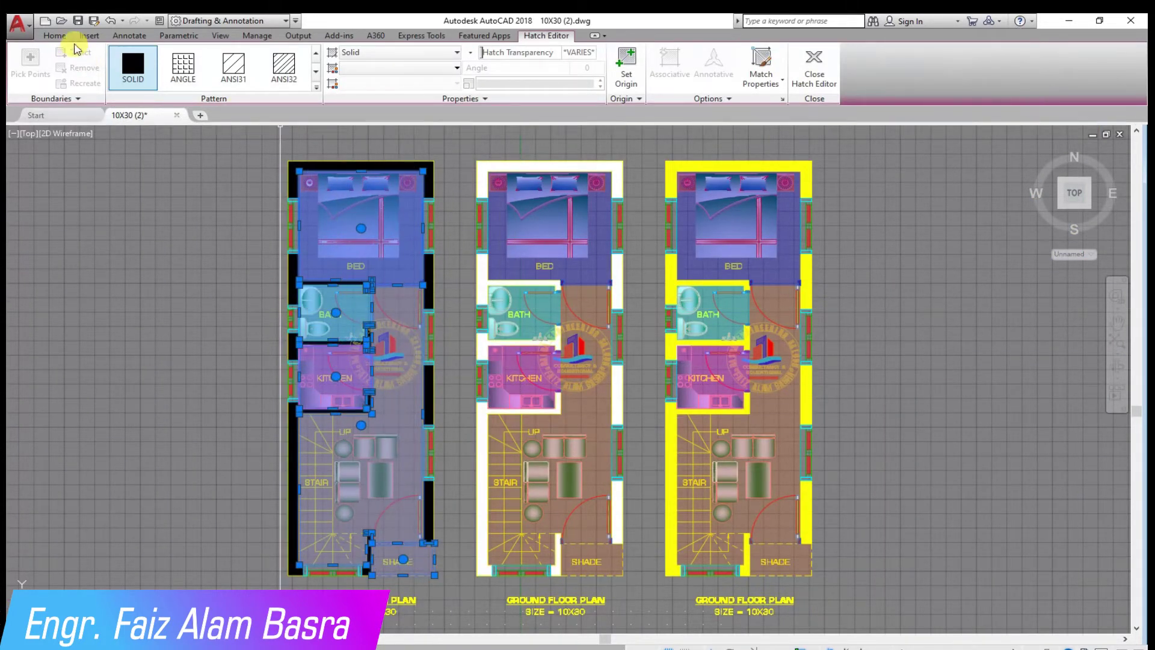
{"action": "left_click", "coordinate": [54, 35]}
{"action": "left_click", "coordinate": [313, 129]}
{"action": "left_click", "coordinate": [336, 175]}
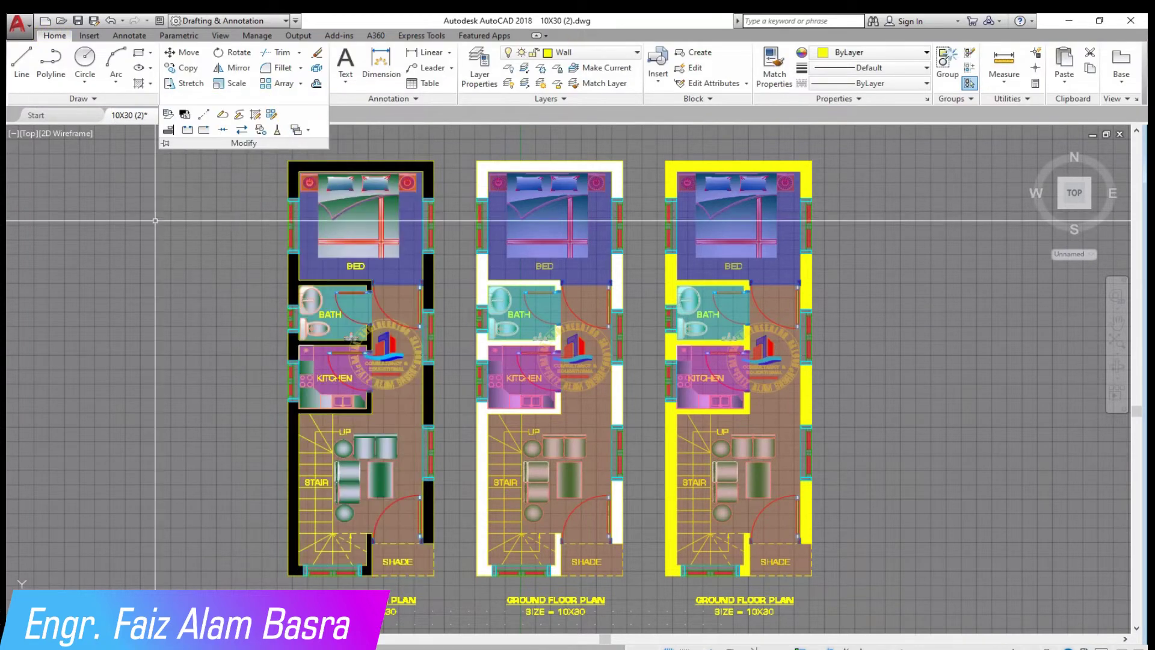
{"action": "scroll", "coordinate": [197, 375], "scroll_direction": "up", "scroll_amount": 3}
{"action": "scroll", "coordinate": [196, 375], "scroll_direction": "down", "scroll_amount": 3}
{"action": "scroll", "coordinate": [241, 216], "scroll_direction": "up", "scroll_amount": 2}
{"action": "scroll", "coordinate": [253, 204], "scroll_direction": "up", "scroll_amount": 2}
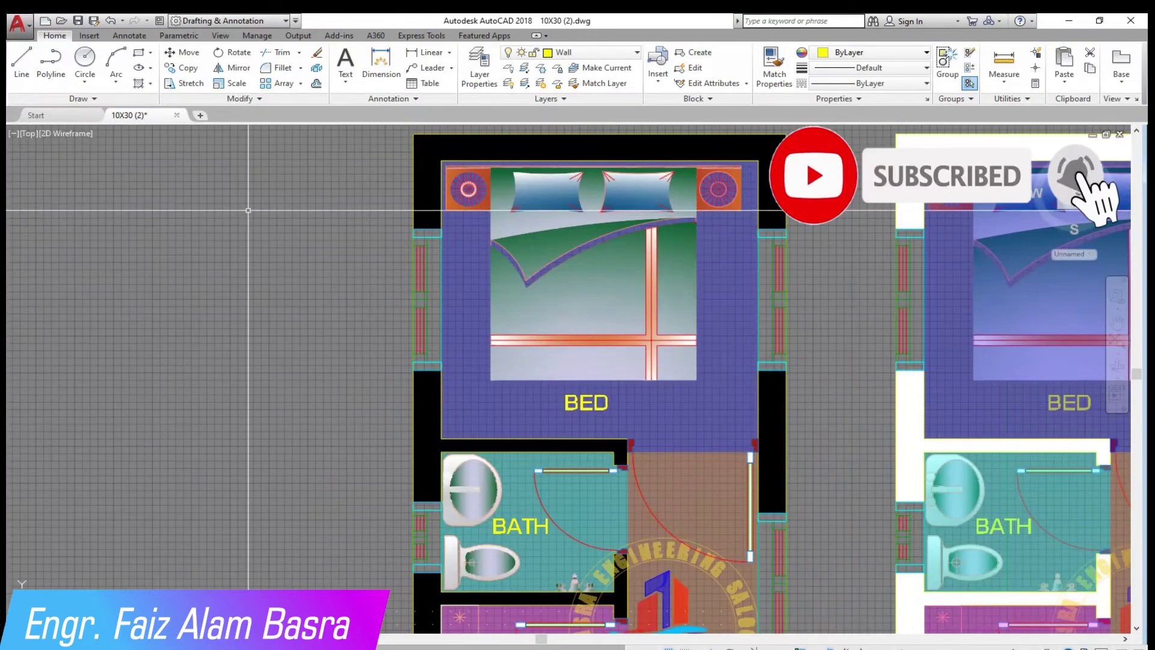
{"action": "scroll", "coordinate": [263, 173], "scroll_direction": "down", "scroll_amount": 2}
Step: Send the middle plan's BED, BATH and KITCHEN fills behind the linework
{"action": "mouse_move", "coordinate": [610, 402]}
{"action": "middle_mouse_down"}
{"action": "mouse_move", "coordinate": [549, 226]}
{"action": "mouse_move", "coordinate": [549, 167]}
{"action": "middle_mouse_up"}
{"action": "mouse_move", "coordinate": [550, 250]}
{"action": "middle_mouse_down"}
{"action": "mouse_move", "coordinate": [485, 258]}
{"action": "mouse_move", "coordinate": [395, 355]}
{"action": "middle_mouse_up"}
{"action": "left_click_drag", "start_coordinate": [395, 354], "coordinate": [381, 368]}
{"action": "right_click", "coordinate": [386, 335]}
{"action": "left_click", "coordinate": [400, 341]}
{"action": "left_click", "coordinate": [599, 240]}
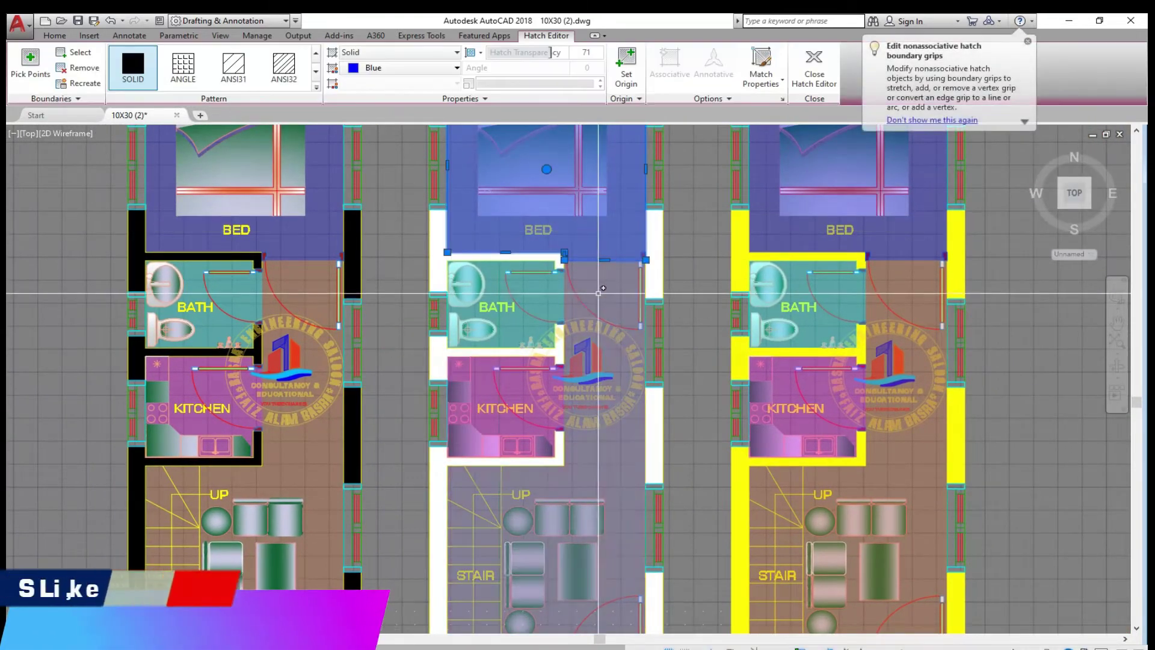
{"action": "left_click", "coordinate": [505, 303]}
{"action": "left_click", "coordinate": [509, 442]}
{"action": "left_click", "coordinate": [66, 37]}
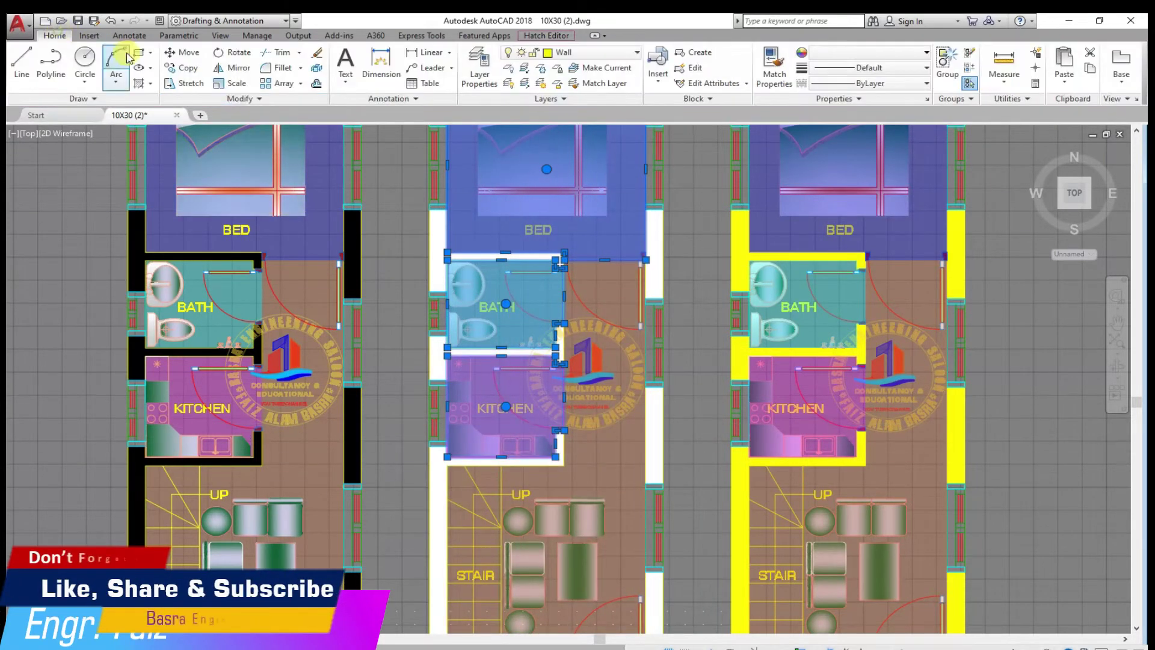
{"action": "left_click", "coordinate": [308, 130]}
Step: Send the middle plan's SHADE fill behind the linework
{"action": "scroll", "coordinate": [535, 354], "scroll_direction": "down", "scroll_amount": 2}
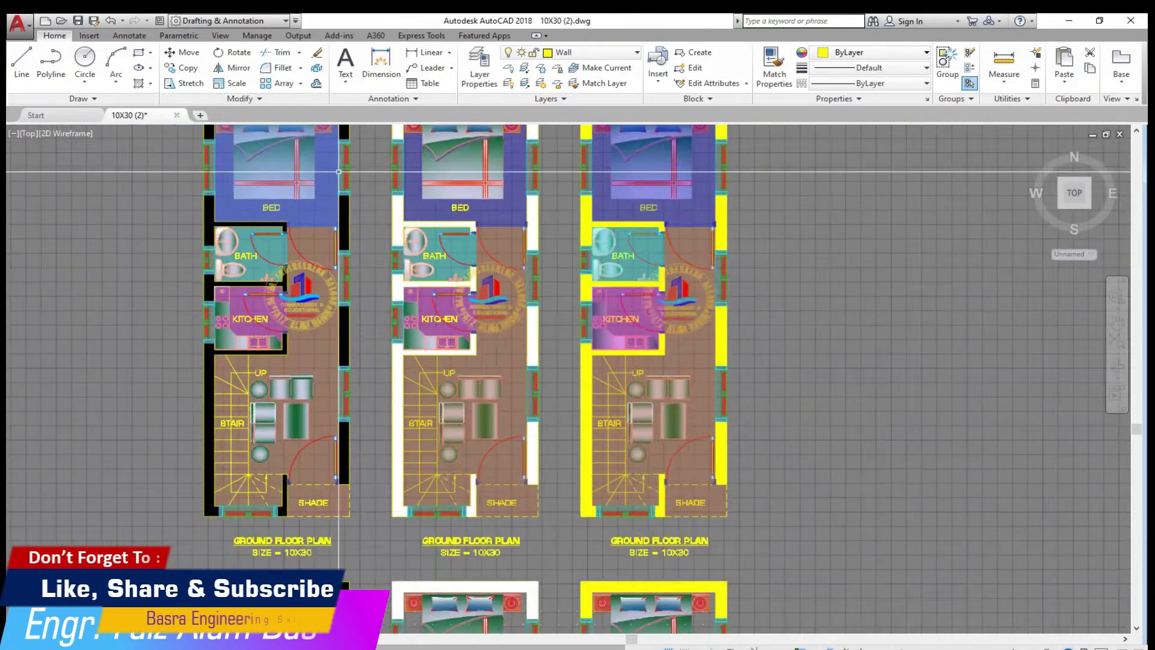
{"action": "scroll", "coordinate": [535, 353], "scroll_direction": "up", "scroll_amount": 3}
{"action": "scroll", "coordinate": [535, 354], "scroll_direction": "up", "scroll_amount": 3}
{"action": "scroll", "coordinate": [464, 337], "scroll_direction": "down", "scroll_amount": 2}
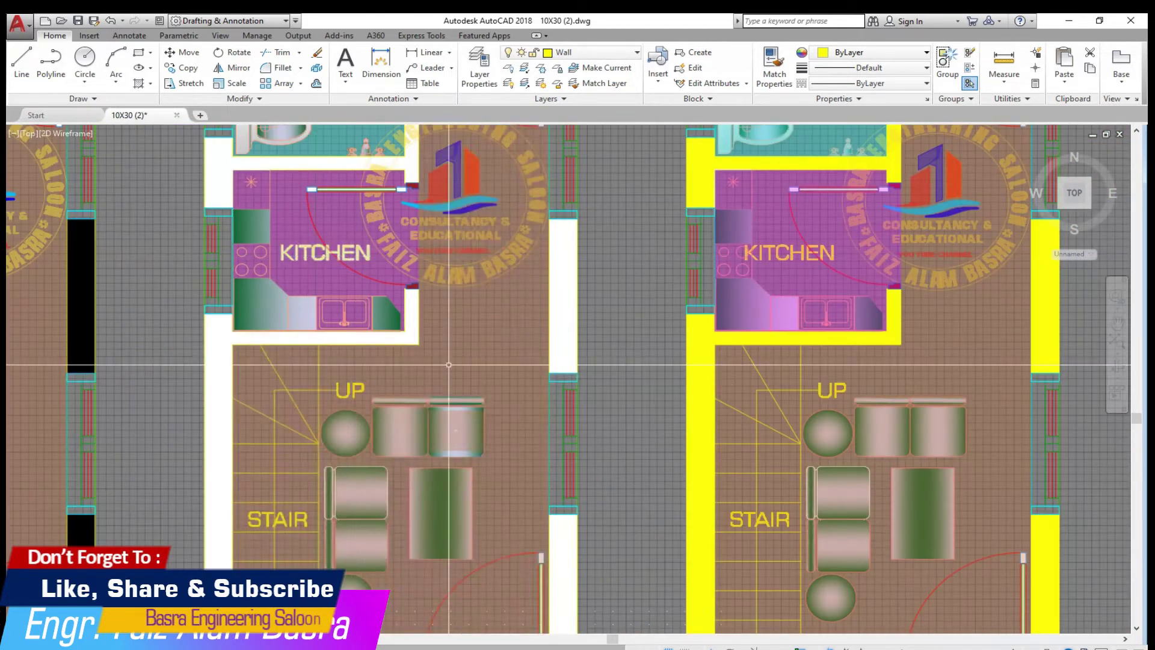
{"action": "scroll", "coordinate": [481, 451], "scroll_direction": "down", "scroll_amount": 2}
{"action": "scroll", "coordinate": [501, 568], "scroll_direction": "up", "scroll_amount": 4}
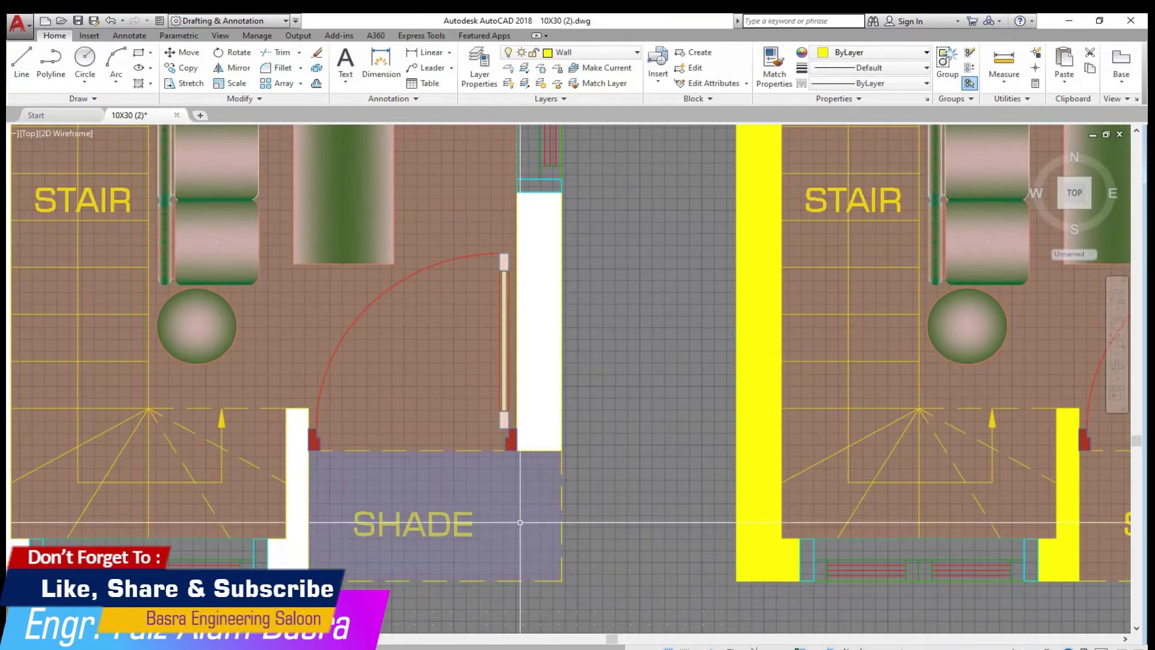
{"action": "left_click", "coordinate": [536, 529]}
{"action": "left_click", "coordinate": [55, 36]}
{"action": "left_click", "coordinate": [261, 100]}
{"action": "left_click", "coordinate": [309, 130]}
{"action": "left_click", "coordinate": [335, 175]}
{"action": "scroll", "coordinate": [237, 222], "scroll_direction": "down", "scroll_amount": 3}
{"action": "scroll", "coordinate": [456, 382], "scroll_direction": "up", "scroll_amount": 2}
{"action": "scroll", "coordinate": [456, 382], "scroll_direction": "down", "scroll_amount": 2}
{"action": "scroll", "coordinate": [456, 381], "scroll_direction": "down", "scroll_amount": 2}
{"action": "scroll", "coordinate": [456, 175], "scroll_direction": "up", "scroll_amount": 5}
Step: Send the yellow plan's blue bed and bath fill behind the linework
{"action": "left_click", "coordinate": [451, 337]}
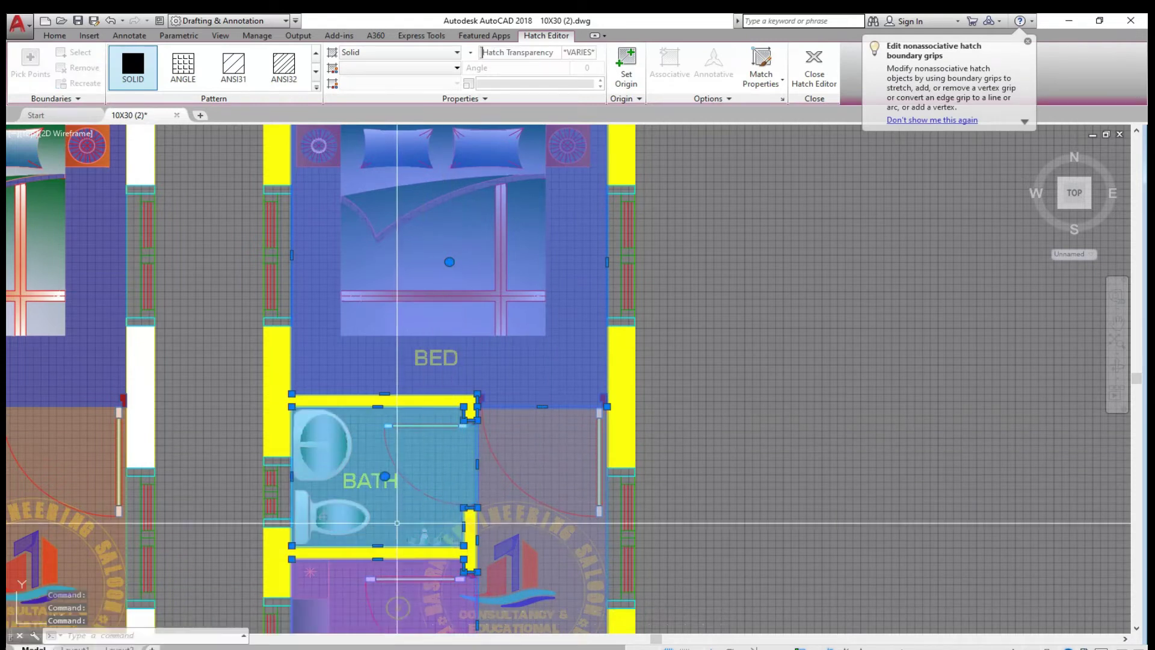
{"action": "scroll", "coordinate": [397, 599], "scroll_direction": "down", "scroll_amount": 4}
{"action": "left_click", "coordinate": [60, 37]}
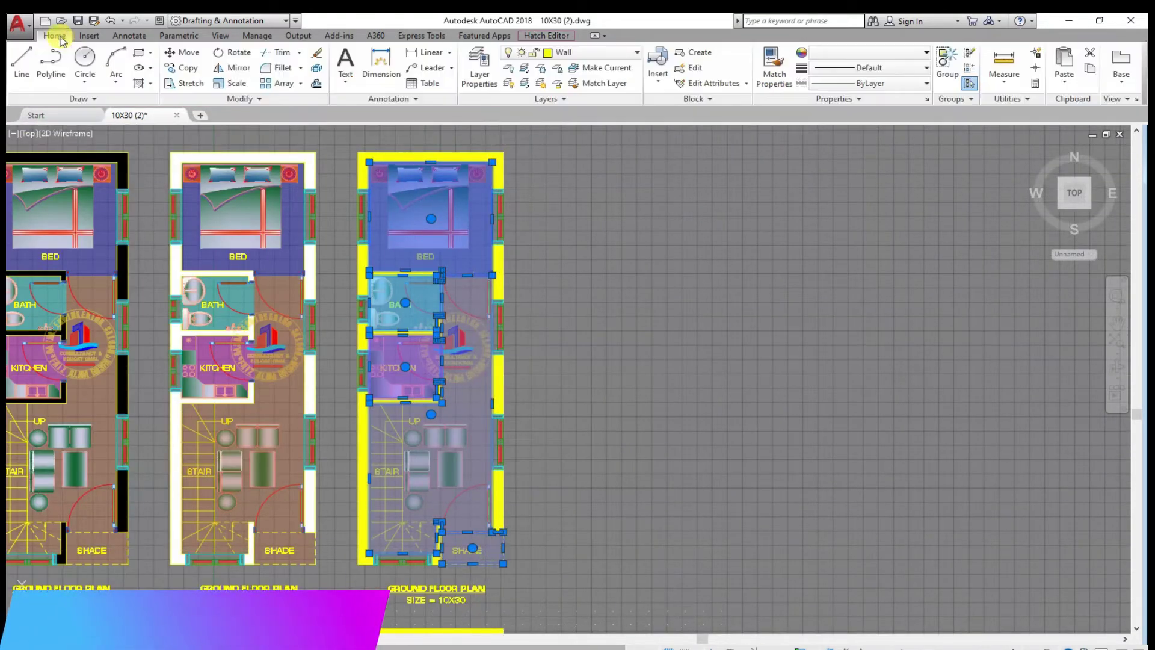
{"action": "left_click", "coordinate": [266, 100]}
{"action": "left_click", "coordinate": [337, 172]}
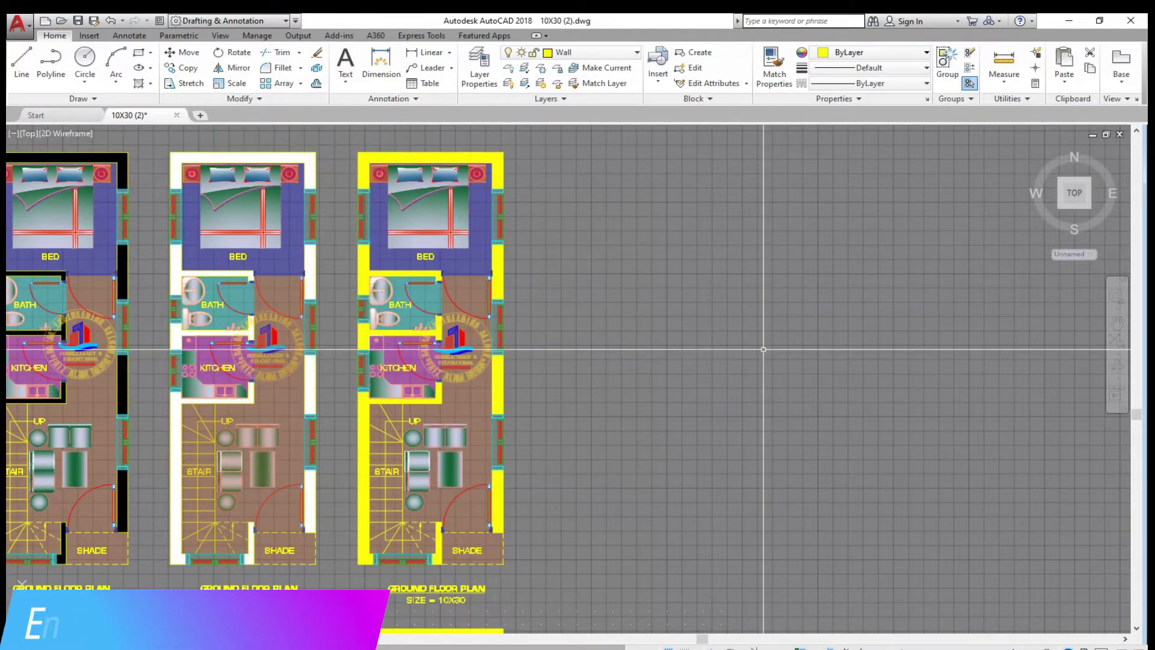
{"action": "scroll", "coordinate": [619, 411], "scroll_direction": "down", "scroll_amount": 2}
{"action": "scroll", "coordinate": [620, 411], "scroll_direction": "up", "scroll_amount": 4}
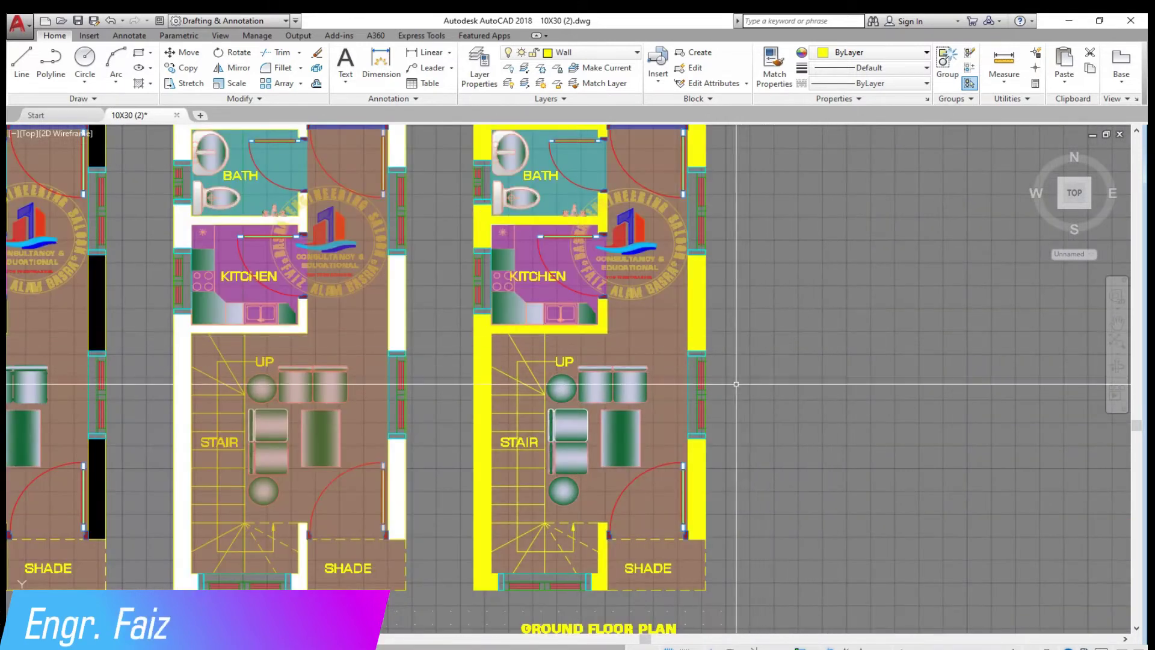
{"action": "scroll", "coordinate": [736, 383], "scroll_direction": "down", "scroll_amount": 3}
{"action": "scroll", "coordinate": [553, 240], "scroll_direction": "up", "scroll_amount": 3}
{"action": "scroll", "coordinate": [529, 258], "scroll_direction": "down", "scroll_amount": 3}
{"action": "scroll", "coordinate": [518, 273], "scroll_direction": "down", "scroll_amount": 4}
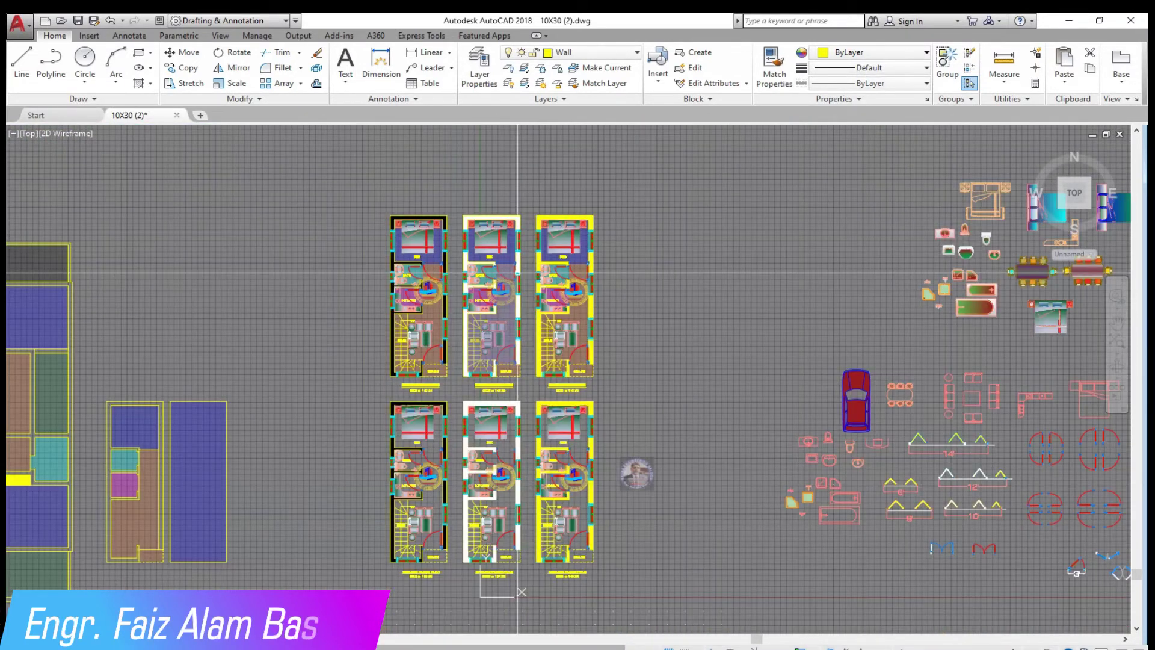
Step: Move the top row of three plans to the right
{"action": "left_click", "coordinate": [619, 392]}
{"action": "left_click", "coordinate": [387, 211]}
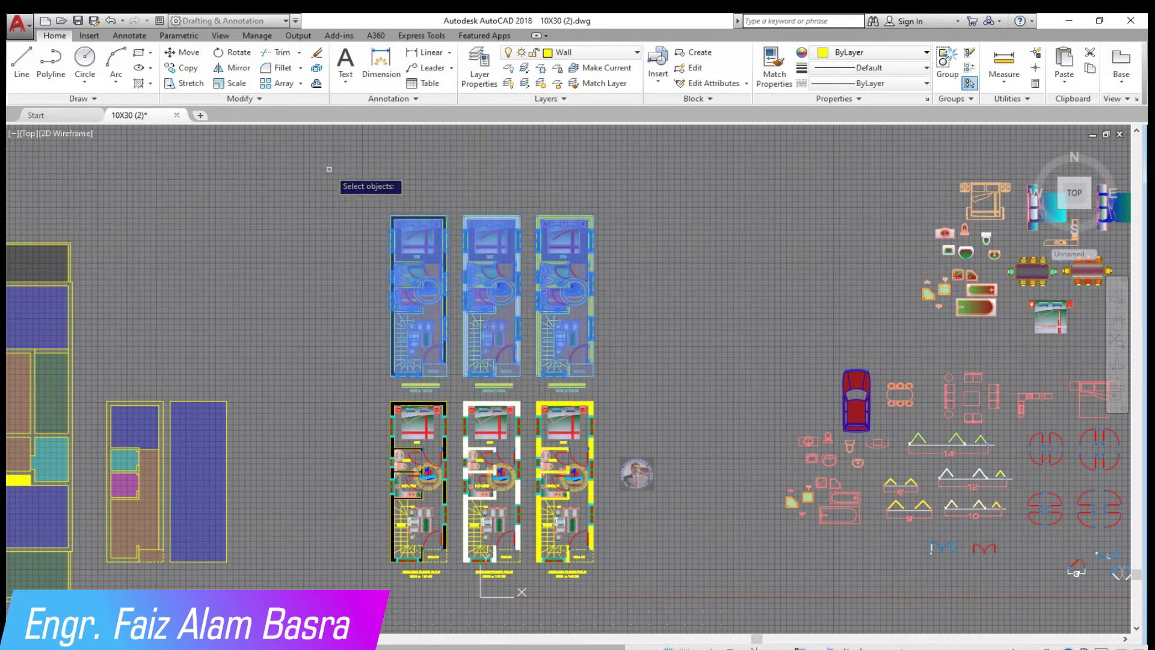
{"action": "key", "text": "Return"}
{"action": "left_click", "coordinate": [332, 169]}
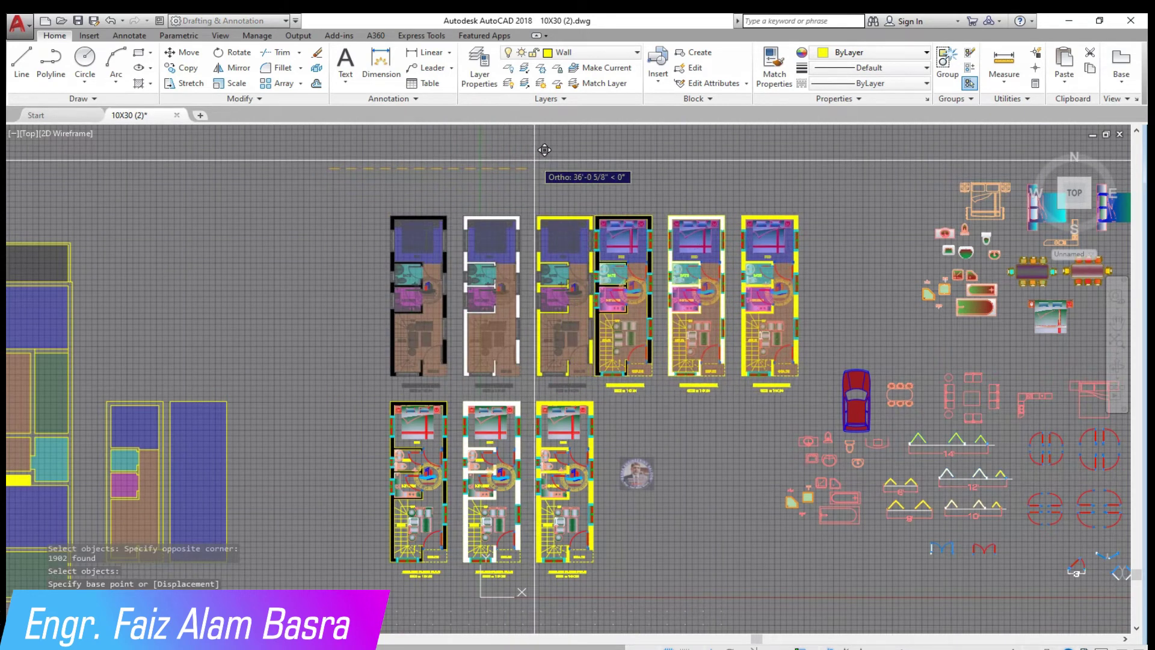
{"action": "left_click", "coordinate": [543, 150]}
Step: Copy the three moved plans back to the left
{"action": "left_click", "coordinate": [806, 381]}
{"action": "left_click", "coordinate": [556, 175]}
{"action": "key", "text": "Return"}
{"action": "left_click", "coordinate": [613, 159]}
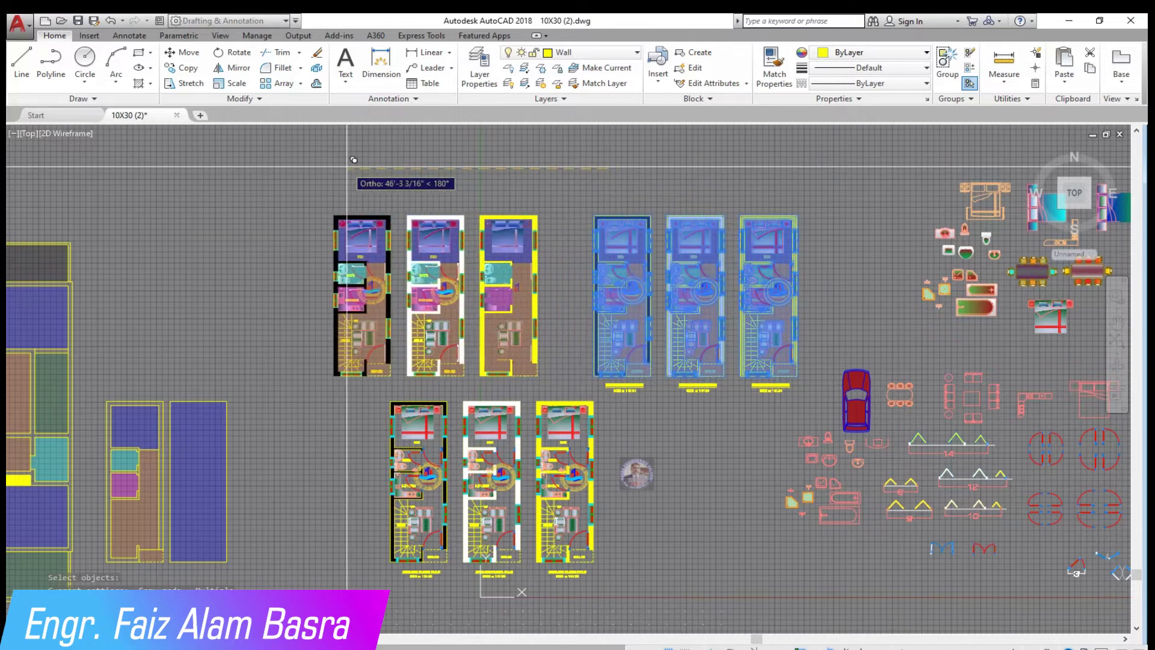
{"action": "left_click", "coordinate": [353, 159]}
{"action": "scroll", "coordinate": [401, 376], "scroll_direction": "up", "scroll_amount": 4}
{"action": "scroll", "coordinate": [354, 282], "scroll_direction": "down", "scroll_amount": 4}
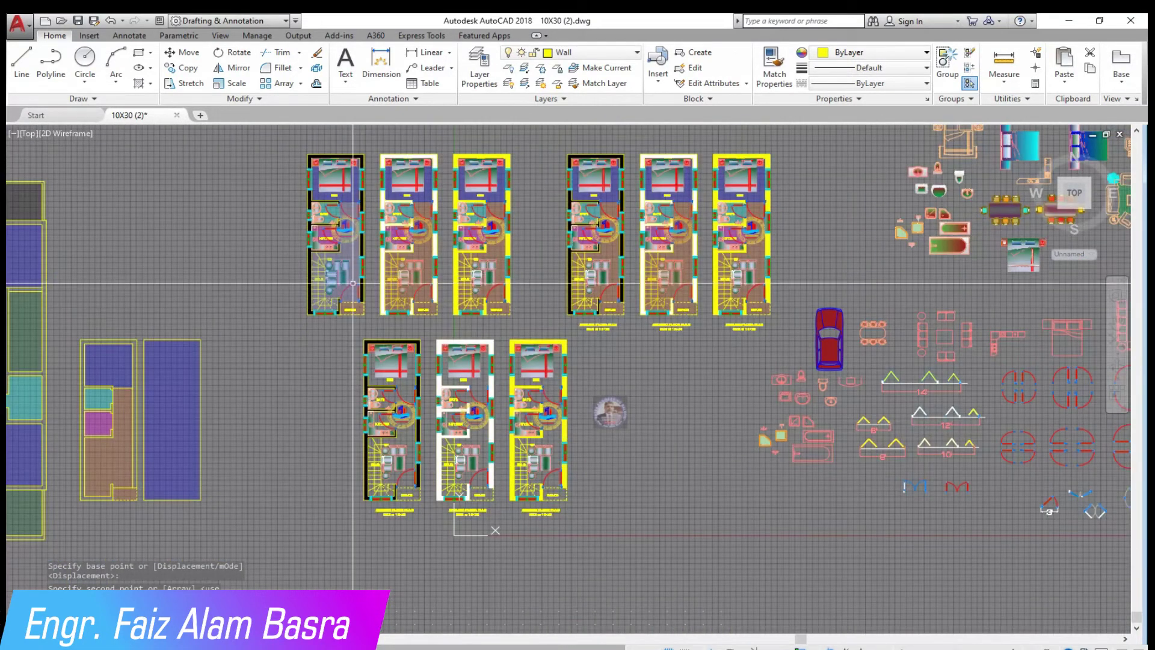
{"action": "scroll", "coordinate": [307, 171], "scroll_direction": "up", "scroll_amount": 2}
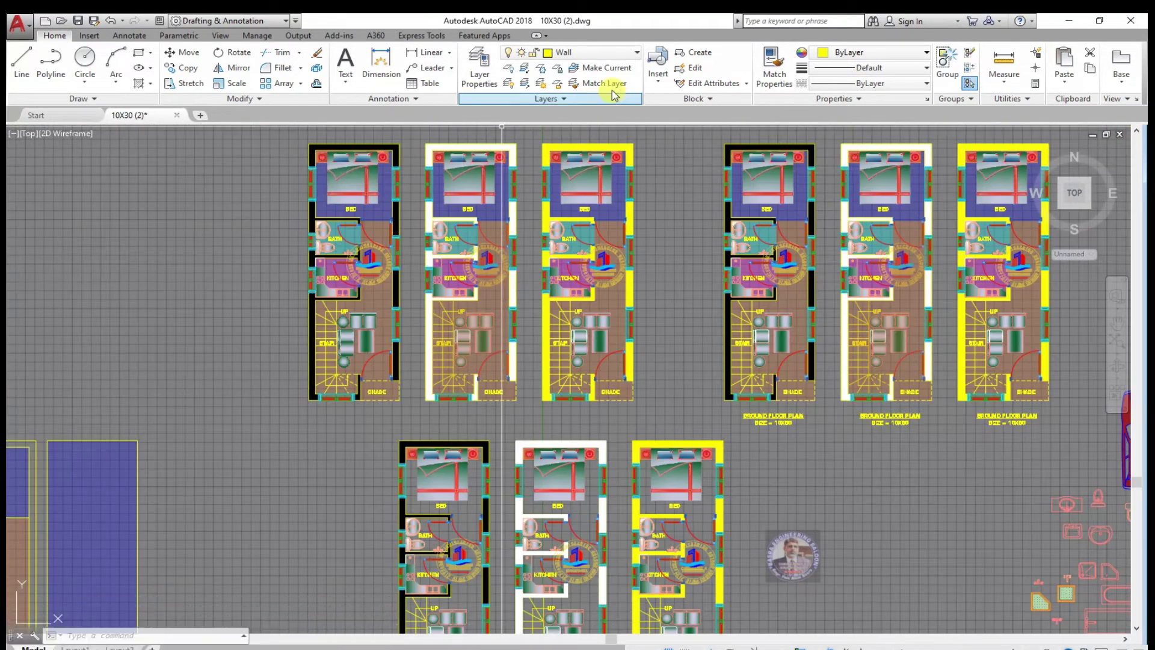
Step: Remove the left plan's BED fill
{"action": "scroll", "coordinate": [379, 223], "scroll_direction": "up", "scroll_amount": 2}
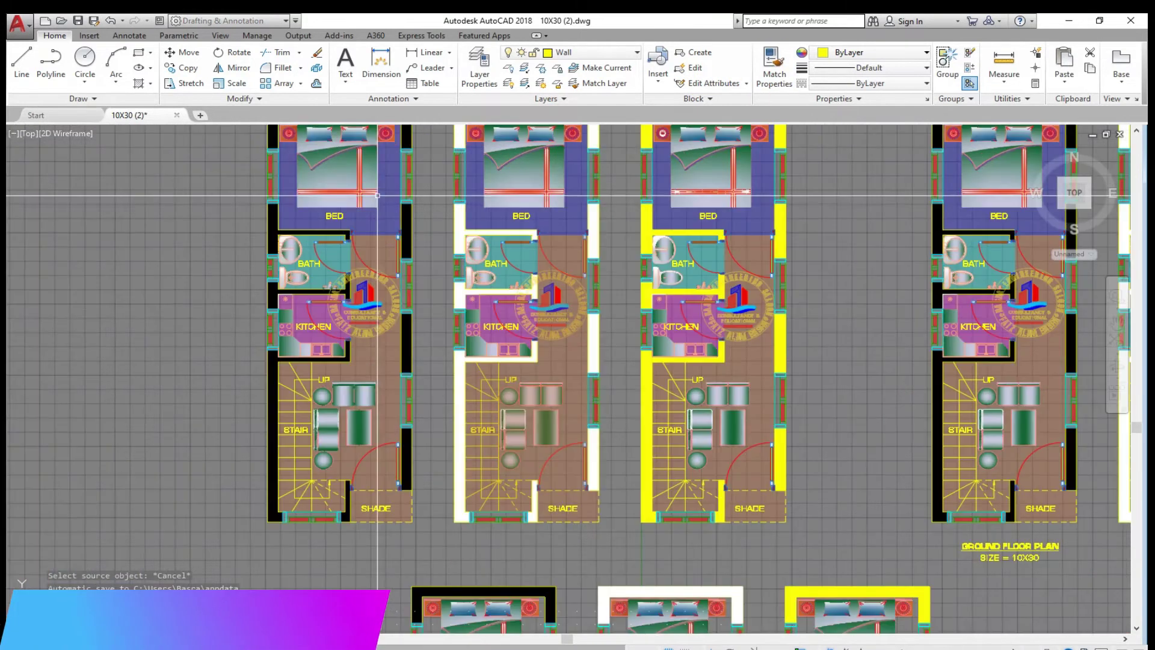
{"action": "left_click", "coordinate": [379, 224]}
{"action": "type", "text": "-"}
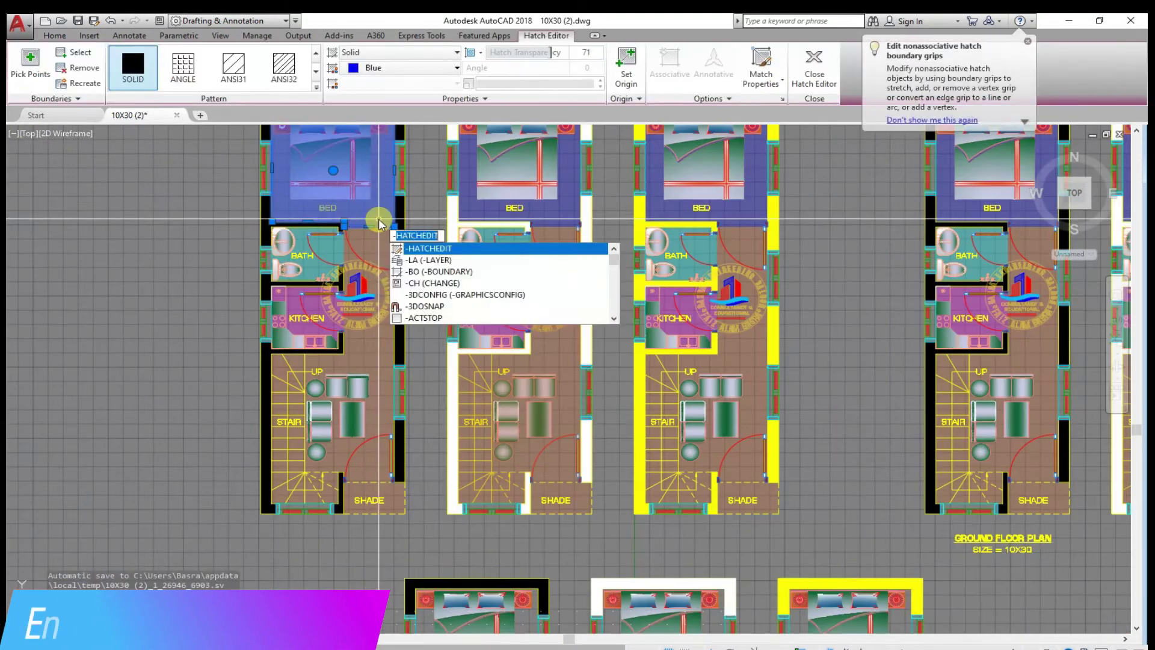
{"action": "key", "text": "Escape"}
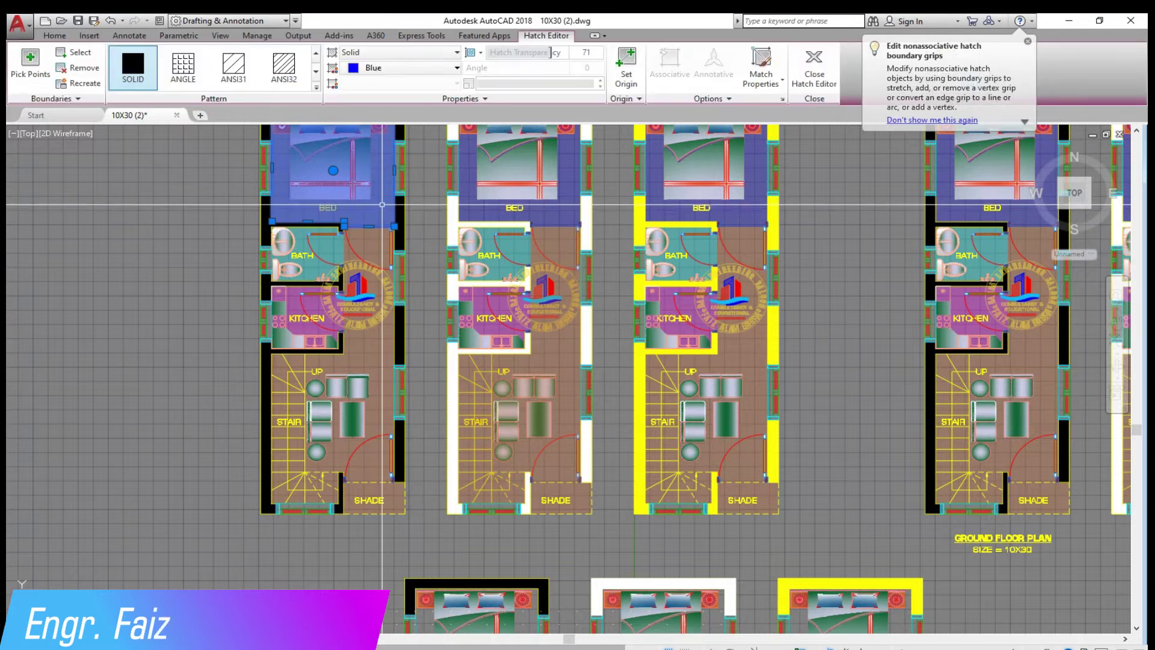
{"action": "key", "text": "ctrl+z"}
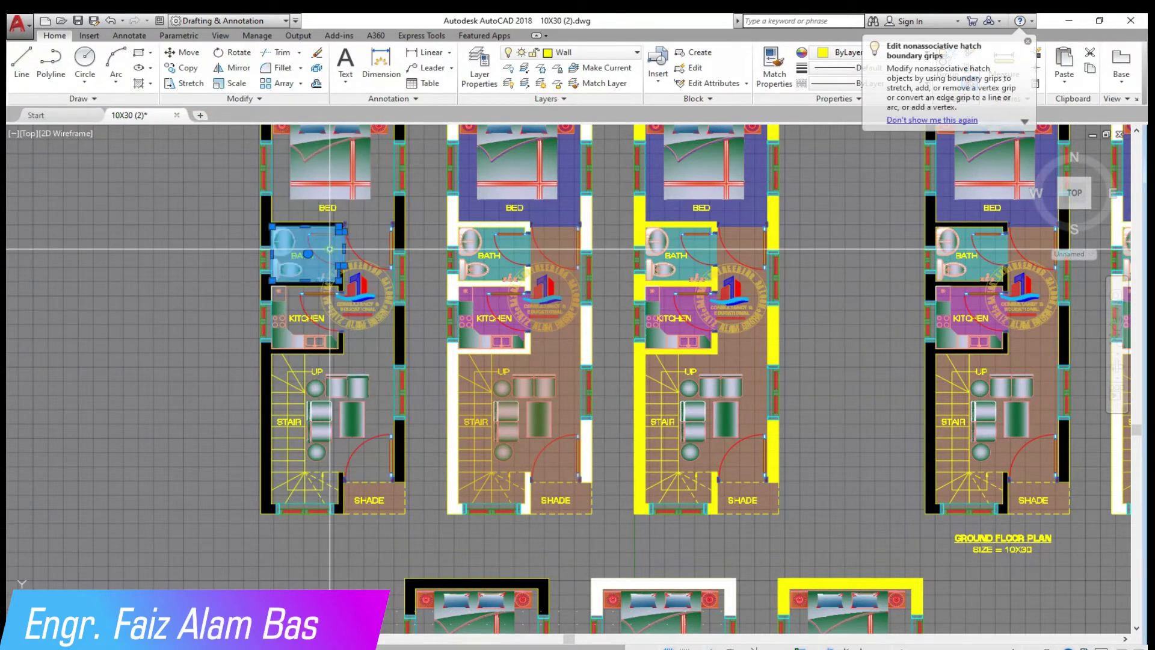
Step: Delete the two neighbouring plans in the new row
{"action": "scroll", "coordinate": [537, 353], "scroll_direction": "down", "scroll_amount": 2}
{"action": "left_click_drag", "start_coordinate": [709, 452], "coordinate": [458, 155]}
{"action": "key", "text": "Delete"}
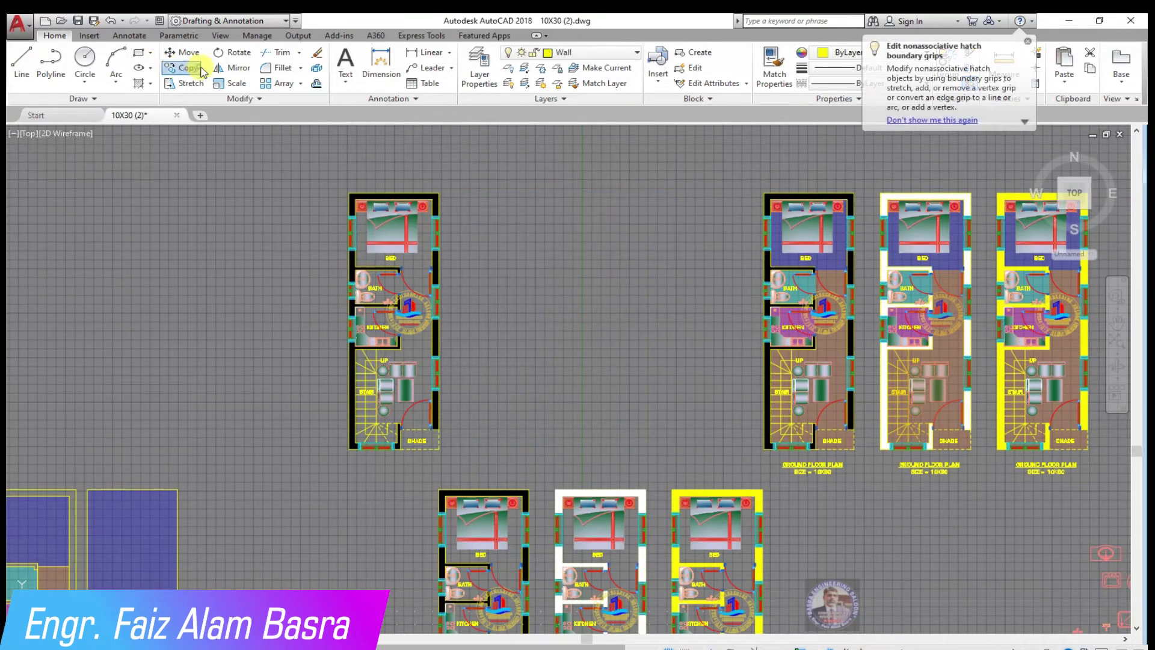
Step: Send the remaining left plan's fill to back behind its linework
{"action": "left_click", "coordinate": [448, 457]}
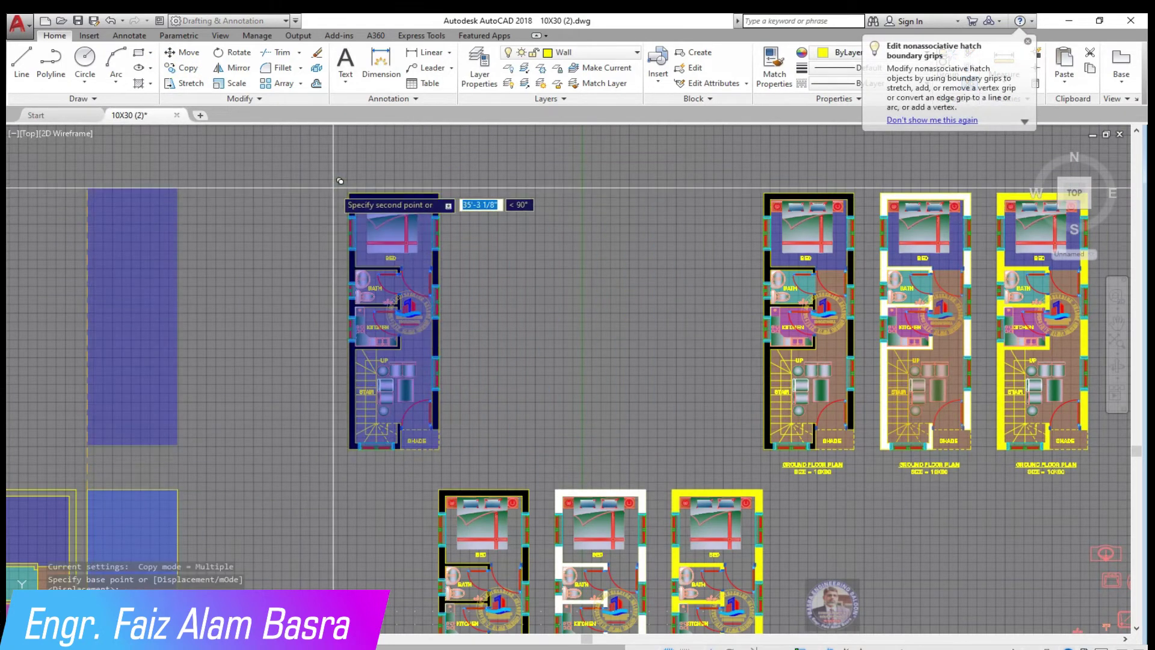
{"action": "left_click", "coordinate": [332, 185]}
{"action": "scroll", "coordinate": [397, 237], "scroll_direction": "up", "scroll_amount": 2}
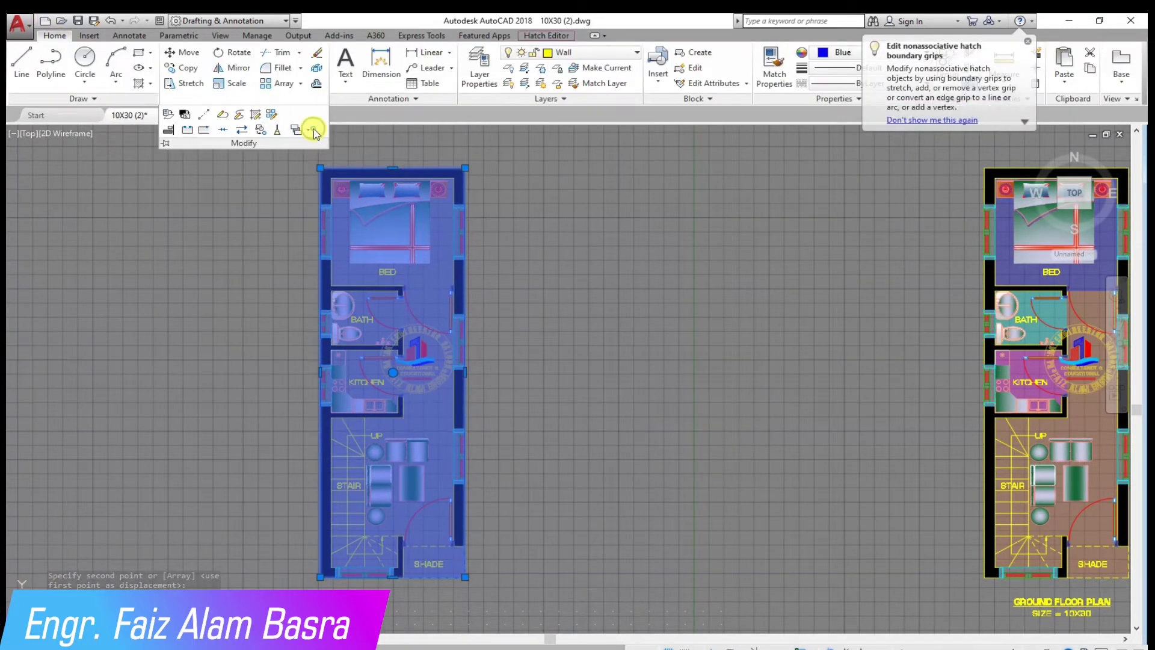
{"action": "left_click", "coordinate": [311, 129]}
{"action": "left_click", "coordinate": [337, 177]}
Step: Reapply draw order so the blue floor fill sits behind the plan
{"action": "scroll", "coordinate": [505, 421], "scroll_direction": "up", "scroll_amount": 3}
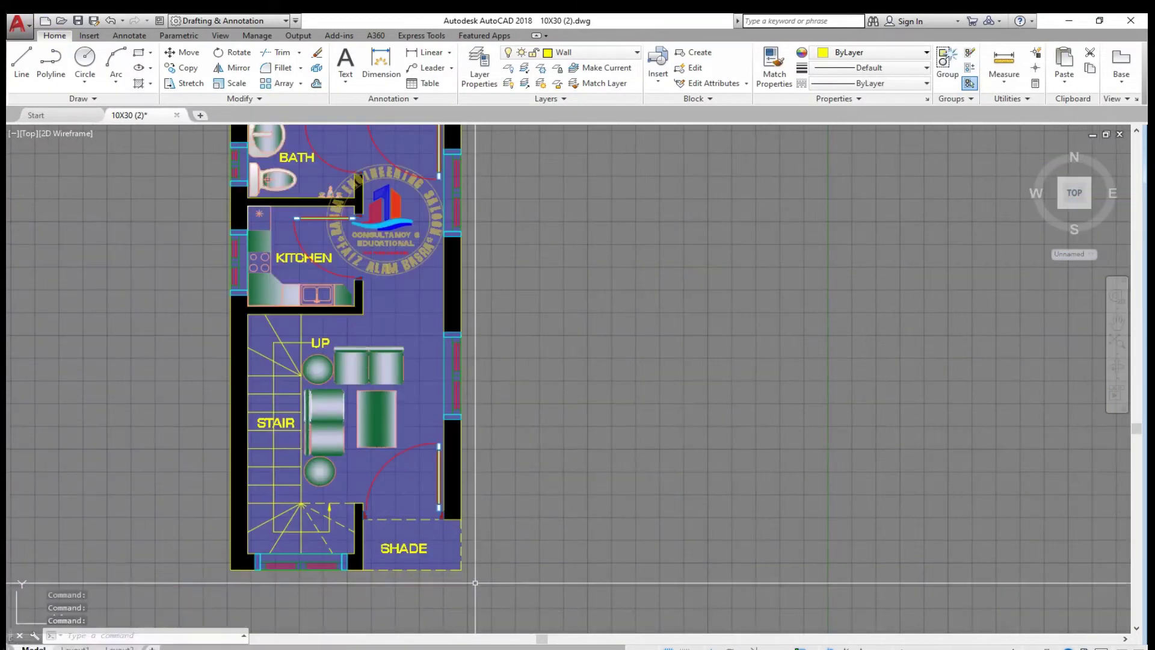
{"action": "scroll", "coordinate": [506, 352], "scroll_direction": "up", "scroll_amount": 3}
{"action": "scroll", "coordinate": [505, 352], "scroll_direction": "down", "scroll_amount": 3}
{"action": "scroll", "coordinate": [505, 352], "scroll_direction": "down", "scroll_amount": 1}
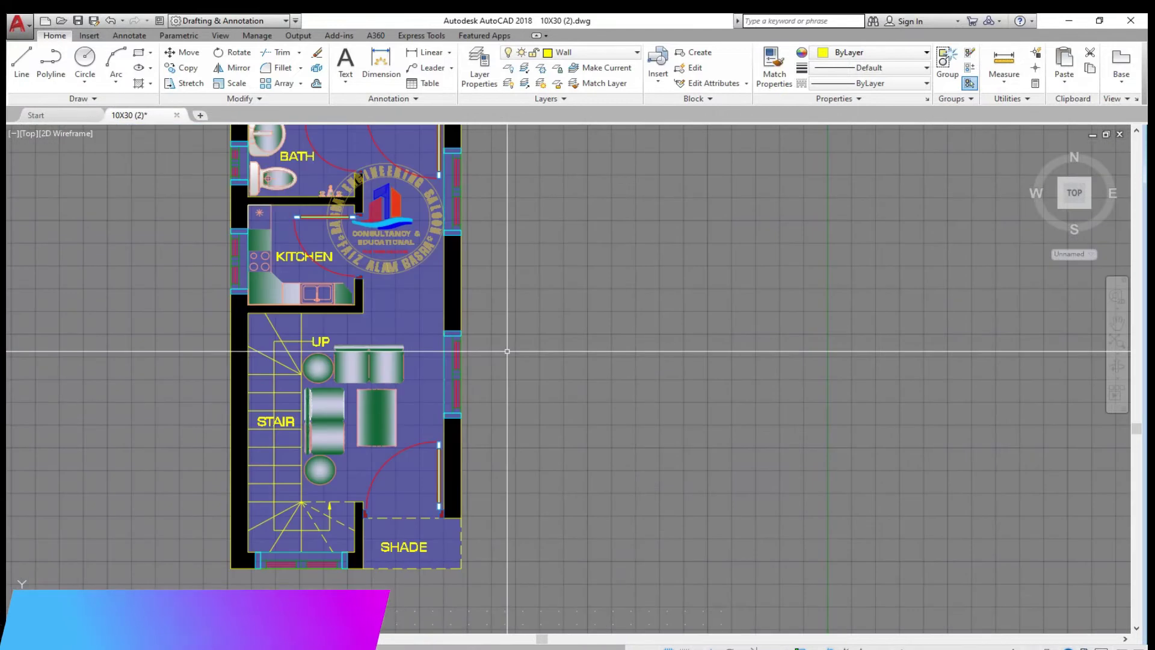
{"action": "scroll", "coordinate": [415, 279], "scroll_direction": "up", "scroll_amount": 3}
{"action": "scroll", "coordinate": [416, 279], "scroll_direction": "up", "scroll_amount": 1}
{"action": "left_click", "coordinate": [306, 128]}
{"action": "left_click", "coordinate": [334, 147]}
{"action": "scroll", "coordinate": [424, 241], "scroll_direction": "down", "scroll_amount": 2}
{"action": "scroll", "coordinate": [427, 264], "scroll_direction": "down", "scroll_amount": 3}
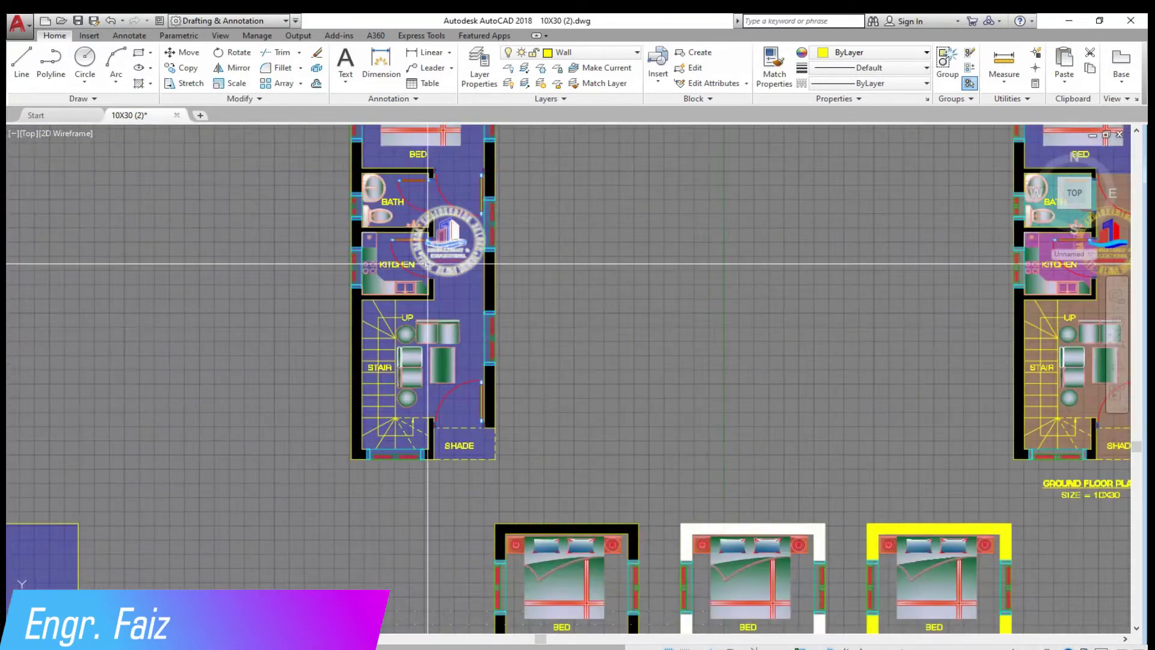
{"action": "scroll", "coordinate": [427, 263], "scroll_direction": "down", "scroll_amount": 3}
{"action": "left_click", "coordinate": [186, 67]}
{"action": "left_click", "coordinate": [457, 398]}
Step: Copy the blue-floored plan twice to the right
{"action": "left_click", "coordinate": [312, 131]}
{"action": "key", "text": "Return"}
{"action": "left_click", "coordinate": [133, 197]}
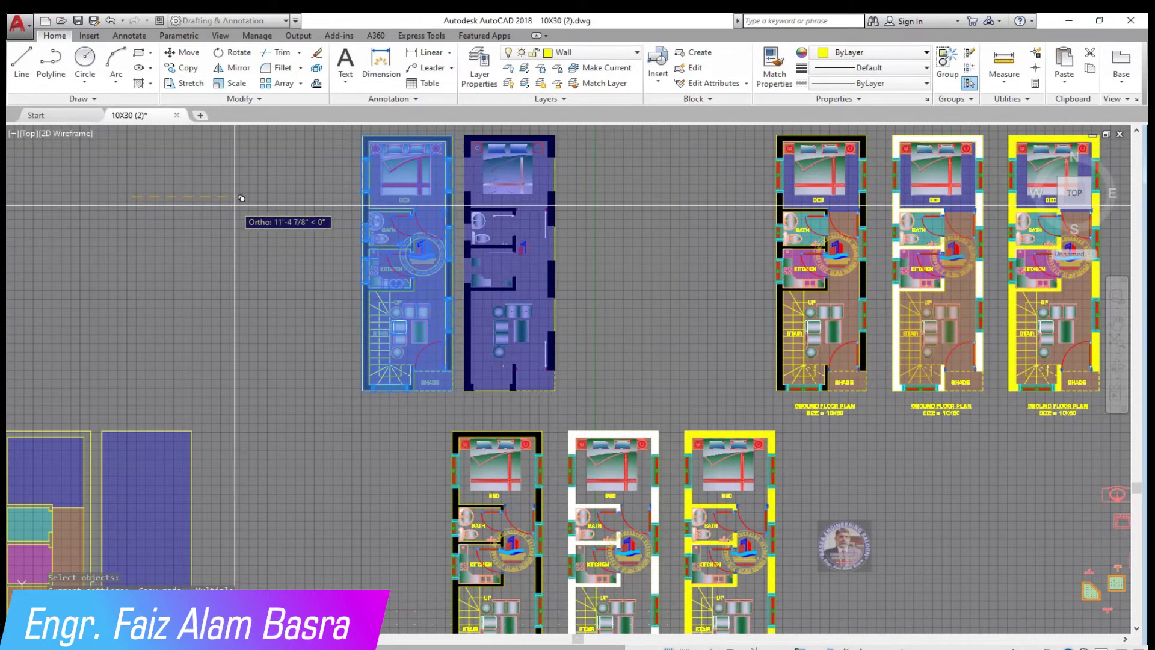
{"action": "left_click", "coordinate": [247, 198]}
{"action": "left_click", "coordinate": [349, 198]}
{"action": "key", "text": "Return"}
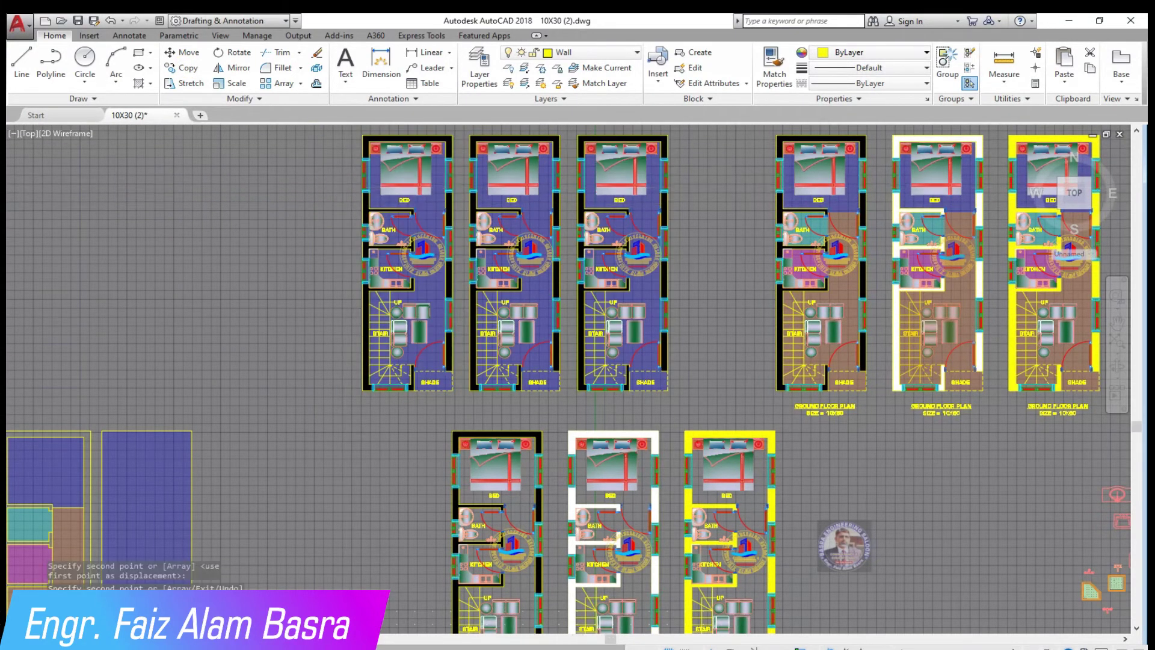
{"action": "scroll", "coordinate": [631, 138], "scroll_direction": "up", "scroll_amount": 6}
Step: Make the third plan's walls yellow
{"action": "left_click", "coordinate": [632, 141]}
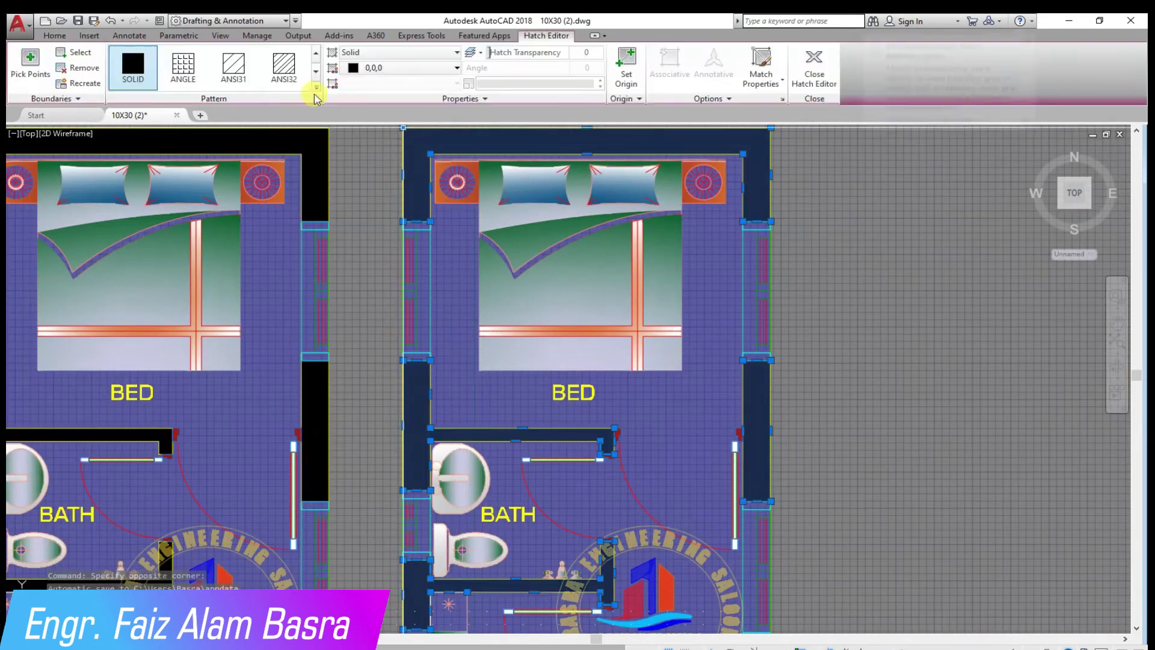
{"action": "left_click", "coordinate": [457, 68]}
{"action": "left_click", "coordinate": [359, 193]}
{"action": "key", "text": "Escape"}
{"action": "scroll", "coordinate": [274, 172], "scroll_direction": "down", "scroll_amount": 3}
{"action": "scroll", "coordinate": [274, 171], "scroll_direction": "up", "scroll_amount": 3}
Step: Make the middle plan's walls white
{"action": "left_click", "coordinate": [352, 171]}
{"action": "left_click", "coordinate": [457, 68]}
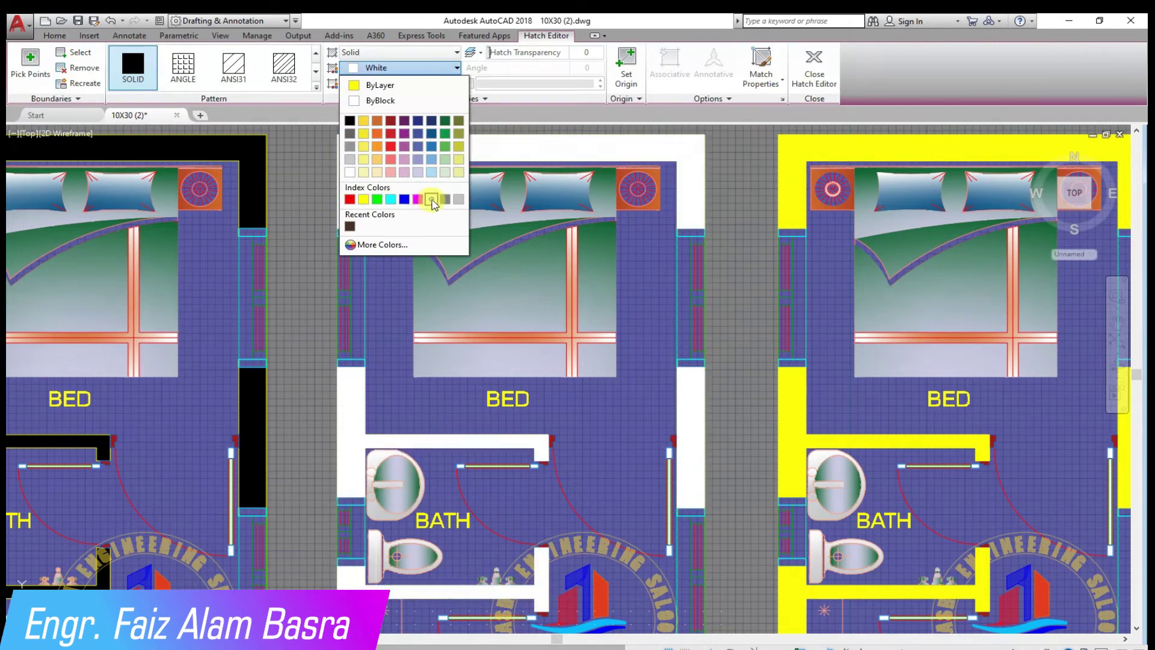
{"action": "left_click", "coordinate": [432, 200]}
{"action": "key", "text": "Escape"}
{"action": "scroll", "coordinate": [394, 203], "scroll_direction": "down", "scroll_amount": 3}
{"action": "scroll", "coordinate": [293, 328], "scroll_direction": "down", "scroll_amount": 2}
{"action": "scroll", "coordinate": [293, 329], "scroll_direction": "up", "scroll_amount": 2}
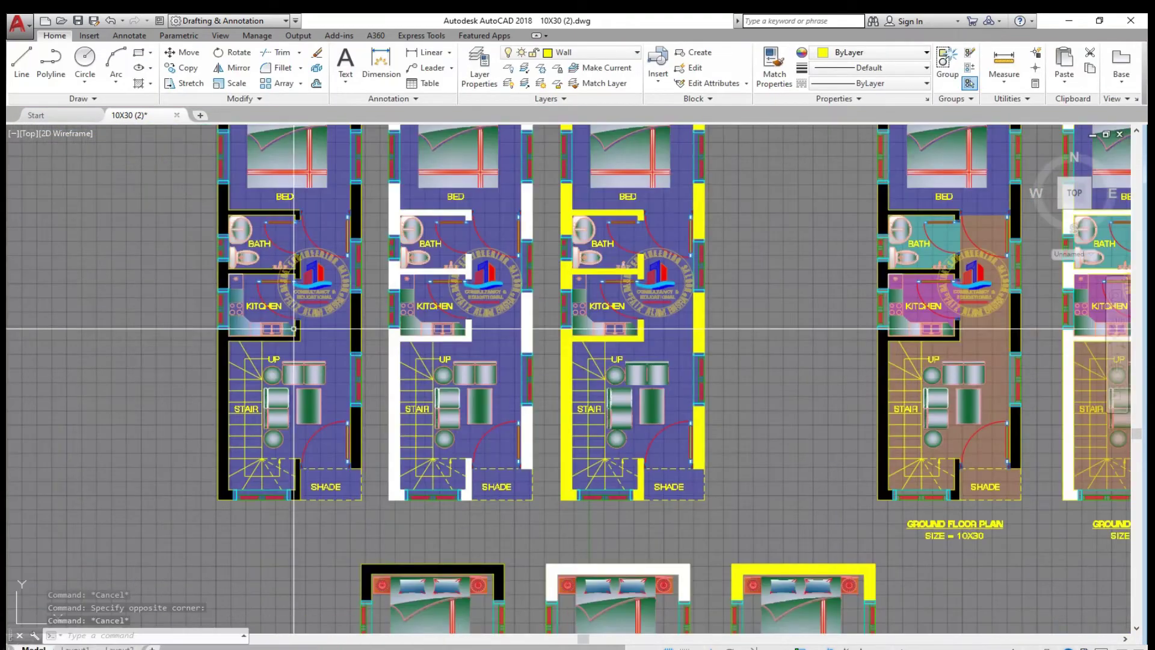
{"action": "scroll", "coordinate": [215, 430], "scroll_direction": "down", "scroll_amount": 2}
{"action": "scroll", "coordinate": [240, 238], "scroll_direction": "up", "scroll_amount": 2}
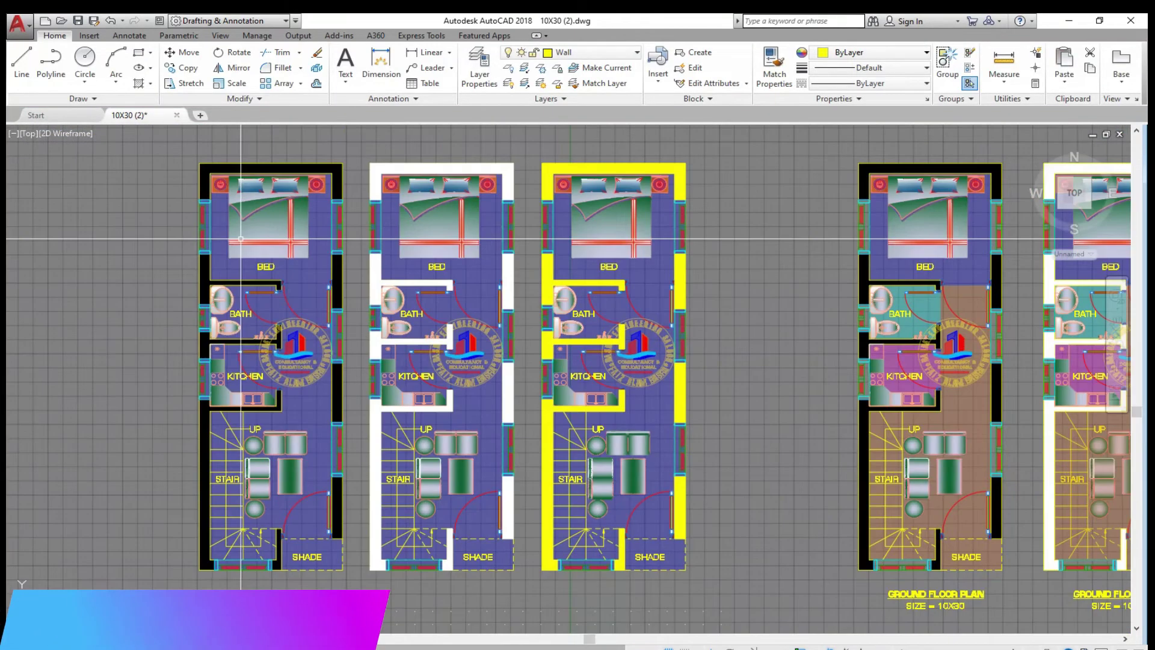
{"action": "scroll", "coordinate": [241, 239], "scroll_direction": "up", "scroll_amount": 2}
Step: Recolour the third plan's room fill to 19,103,52 and send it to back
{"action": "left_click", "coordinate": [563, 271]}
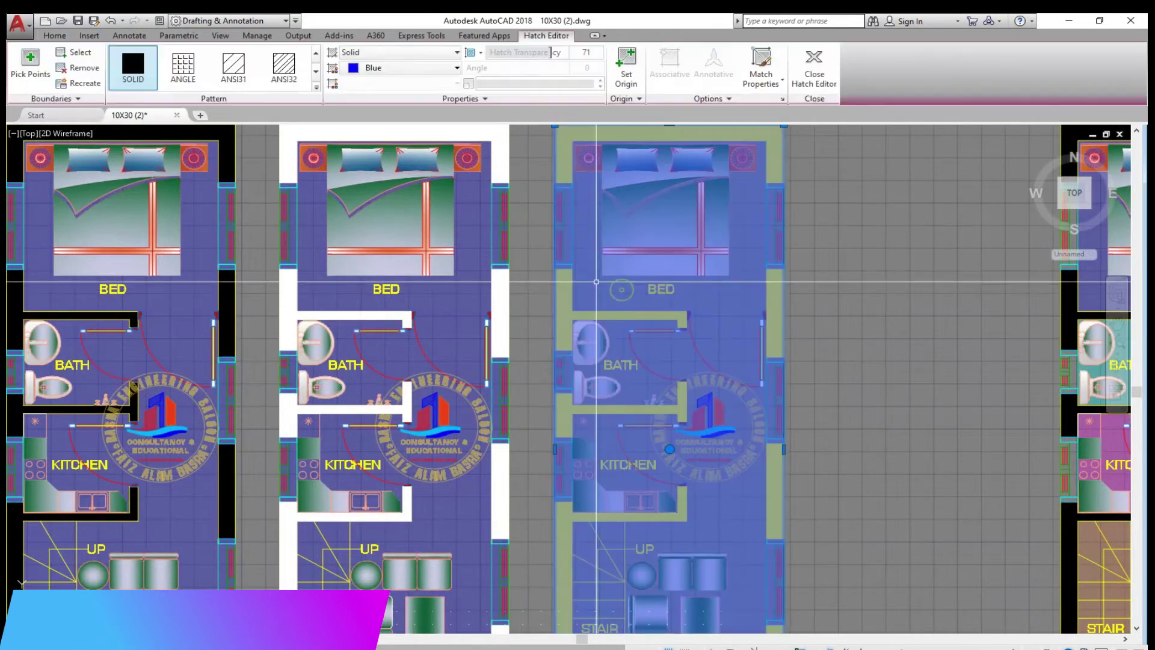
{"action": "left_click", "coordinate": [457, 70]}
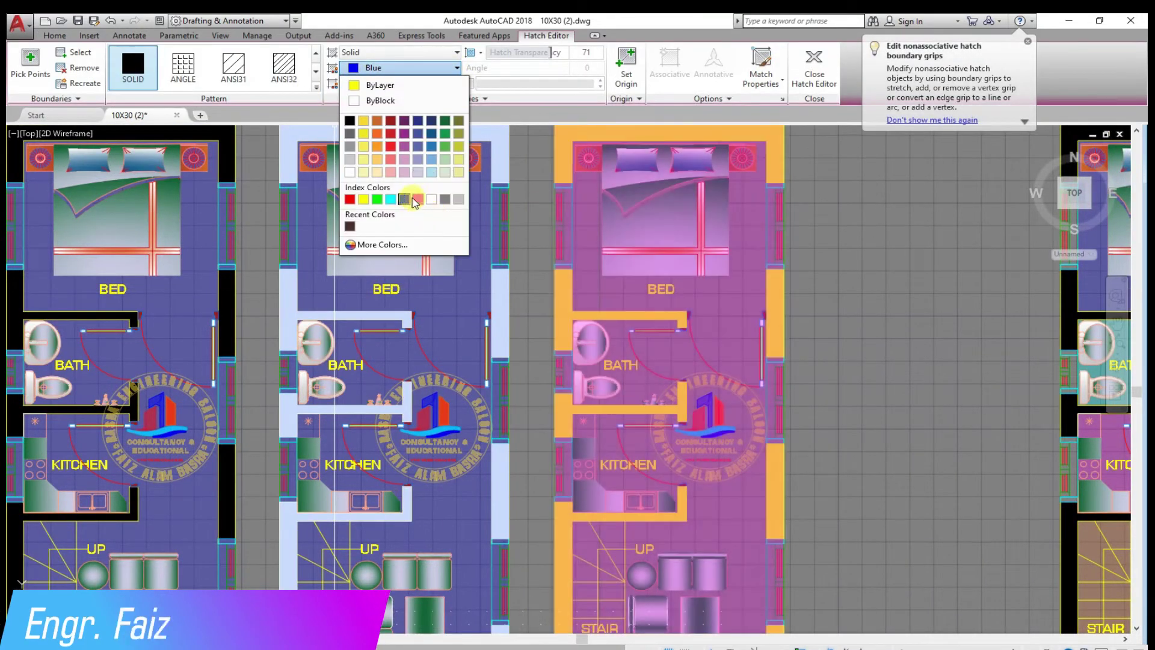
{"action": "left_click", "coordinate": [447, 123]}
{"action": "left_click", "coordinate": [57, 36]}
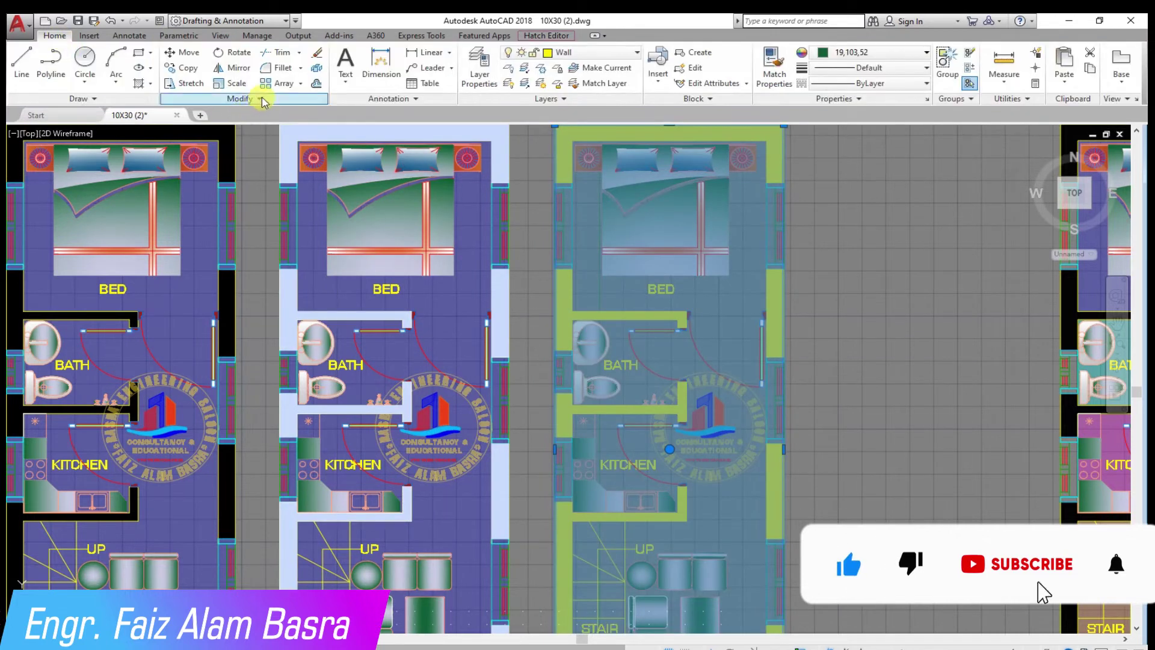
{"action": "left_click", "coordinate": [308, 129]}
{"action": "left_click", "coordinate": [336, 173]}
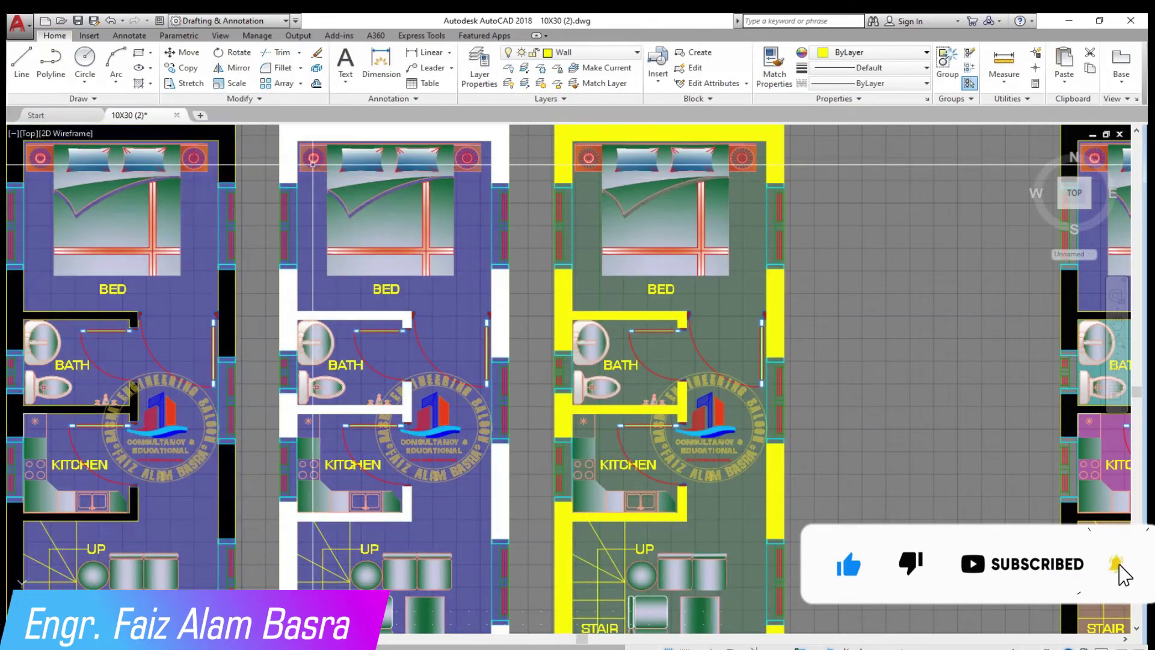
{"action": "scroll", "coordinate": [365, 278], "scroll_direction": "down", "scroll_amount": 5}
{"action": "scroll", "coordinate": [514, 265], "scroll_direction": "up", "scroll_amount": 2}
{"action": "scroll", "coordinate": [587, 298], "scroll_direction": "down", "scroll_amount": 2}
{"action": "scroll", "coordinate": [554, 289], "scroll_direction": "down", "scroll_amount": 3}
{"action": "scroll", "coordinate": [233, 236], "scroll_direction": "up", "scroll_amount": 2}
{"action": "scroll", "coordinate": [233, 237], "scroll_direction": "down", "scroll_amount": 2}
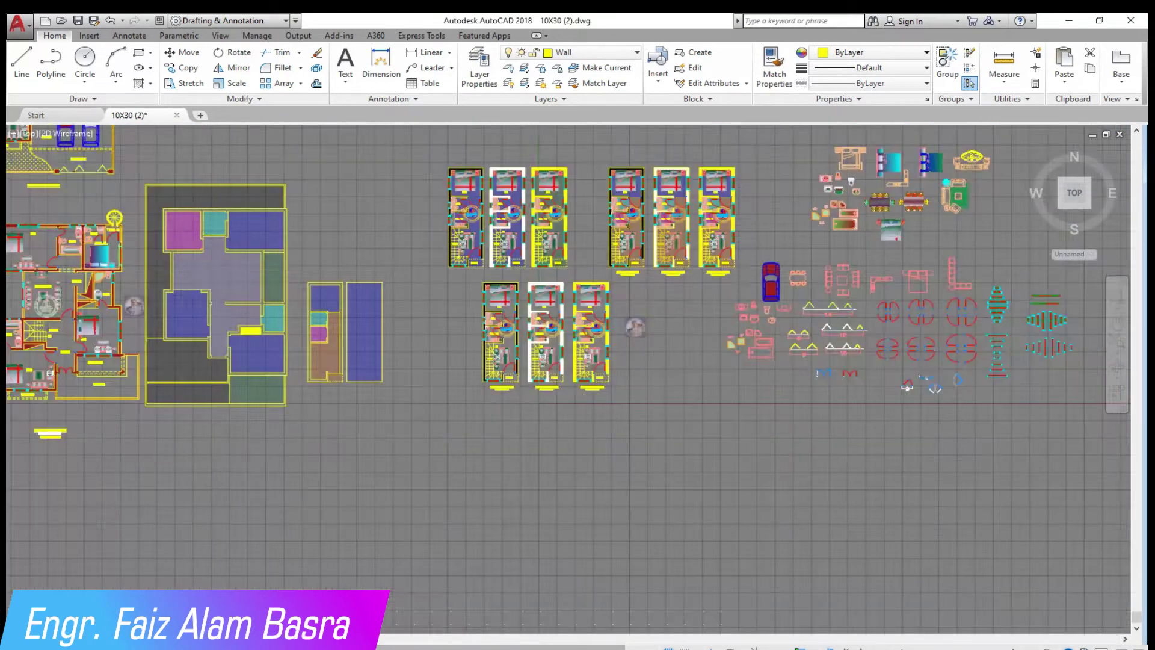
{"action": "scroll", "coordinate": [241, 240], "scroll_direction": "up", "scroll_amount": 2}
{"action": "scroll", "coordinate": [685, 216], "scroll_direction": "up", "scroll_amount": 3}
{"action": "key", "text": "Escape"}
{"action": "scroll", "coordinate": [376, 380], "scroll_direction": "down", "scroll_amount": 3}
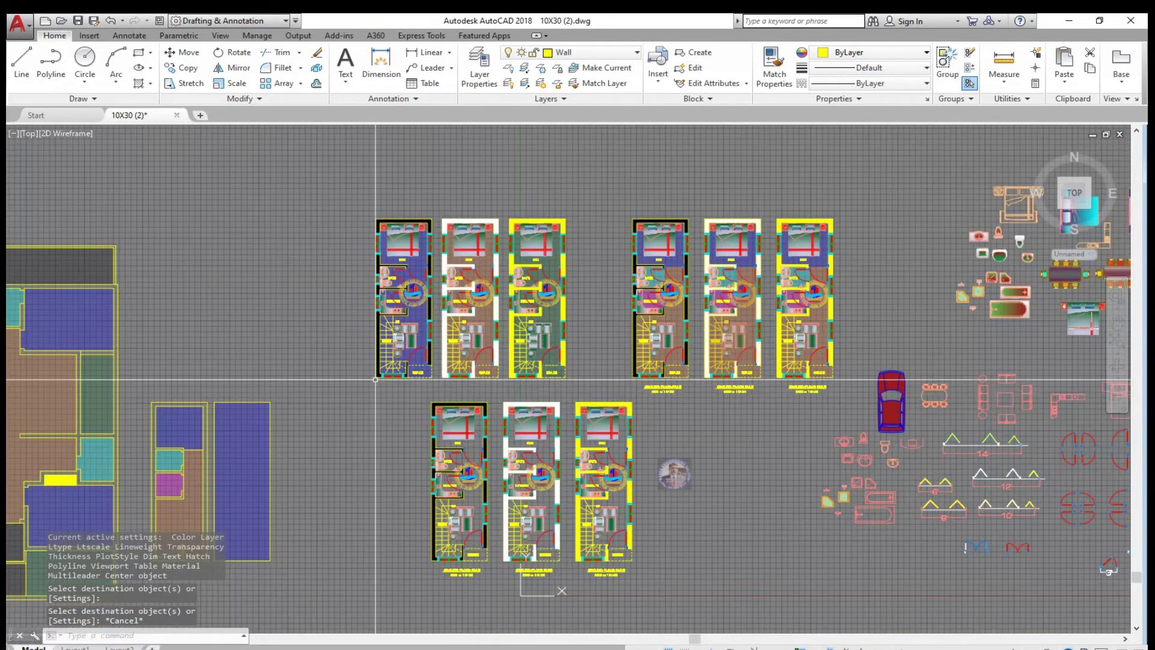
{"action": "scroll", "coordinate": [523, 277], "scroll_direction": "up", "scroll_amount": 2}
{"action": "scroll", "coordinate": [679, 264], "scroll_direction": "down", "scroll_amount": 4}
{"action": "scroll", "coordinate": [442, 252], "scroll_direction": "up", "scroll_amount": 2}
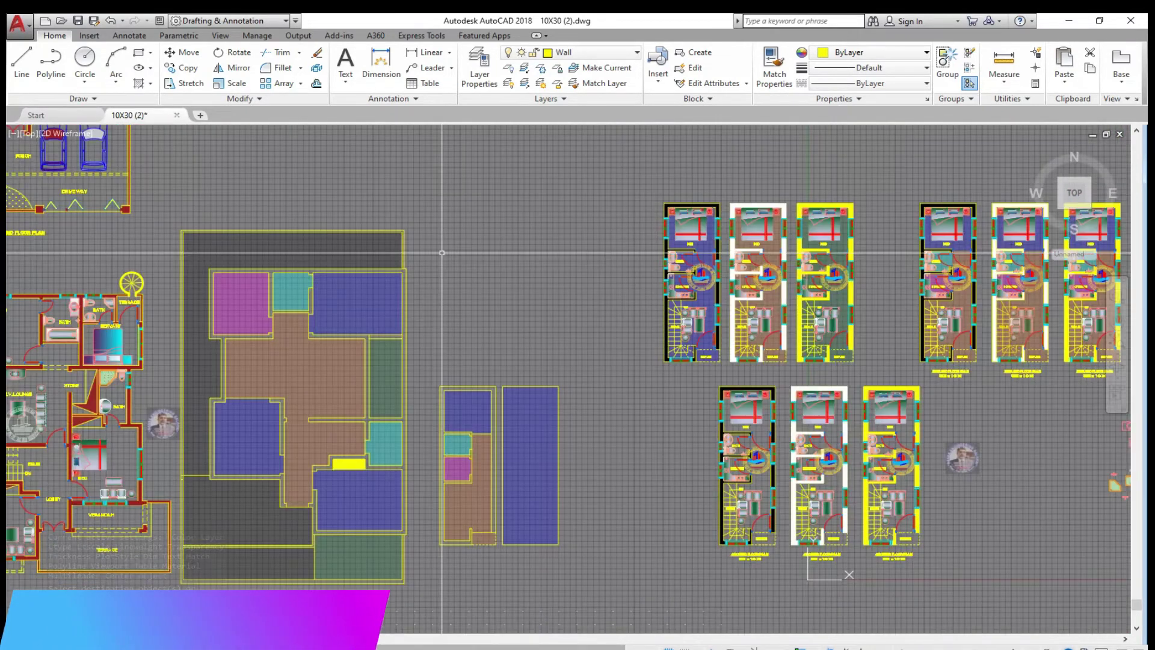
{"action": "key", "text": "ctrl+z"}
{"action": "key", "text": "ctrl+z"}
{"action": "left_click", "coordinate": [112, 21]}
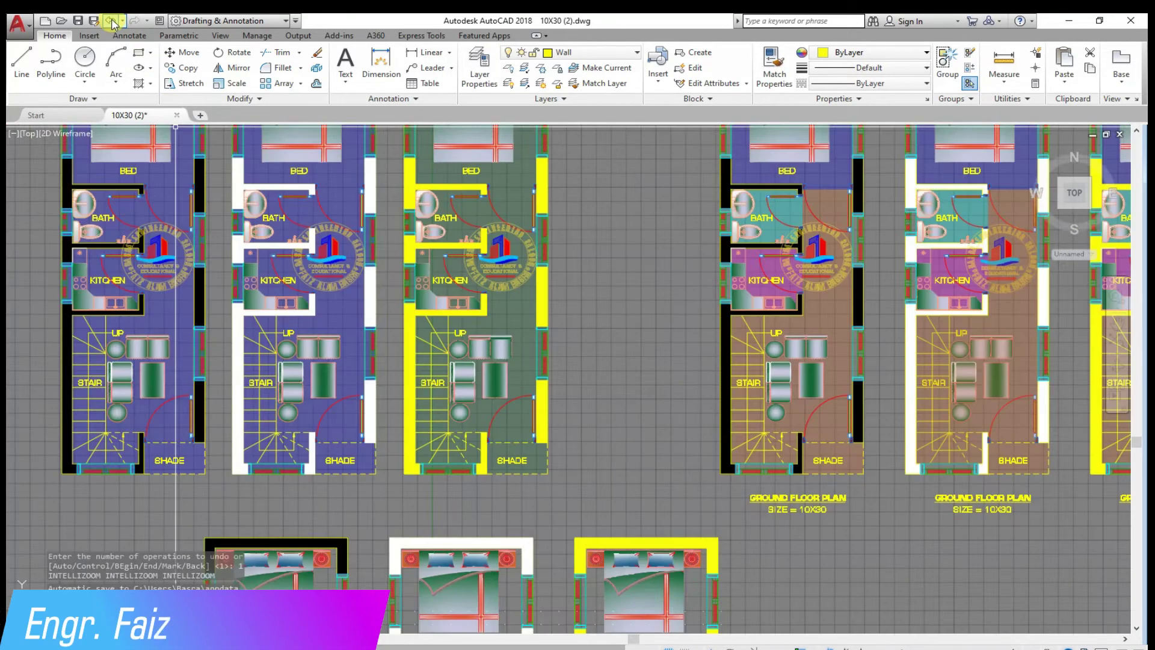
{"action": "scroll", "coordinate": [323, 245], "scroll_direction": "down", "scroll_amount": 5}
{"action": "scroll", "coordinate": [323, 245], "scroll_direction": "down", "scroll_amount": 1}
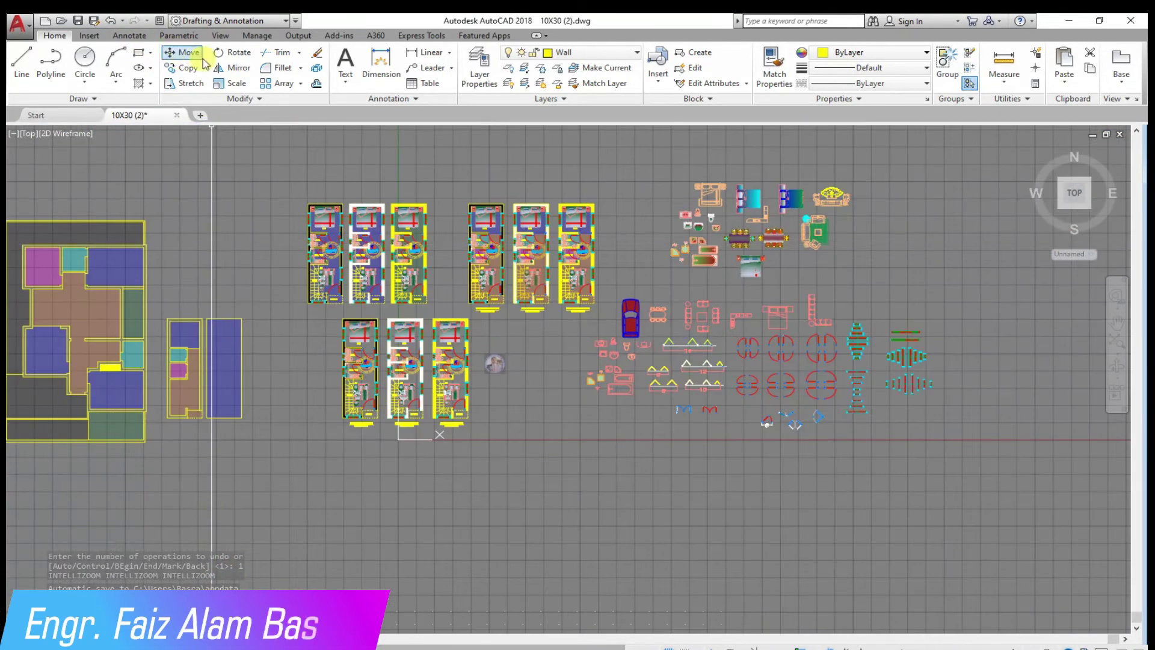
{"action": "scroll", "coordinate": [403, 233], "scroll_direction": "up", "scroll_amount": 2}
{"action": "scroll", "coordinate": [403, 233], "scroll_direction": "down", "scroll_amount": 2}
{"action": "scroll", "coordinate": [403, 233], "scroll_direction": "up", "scroll_amount": 8}
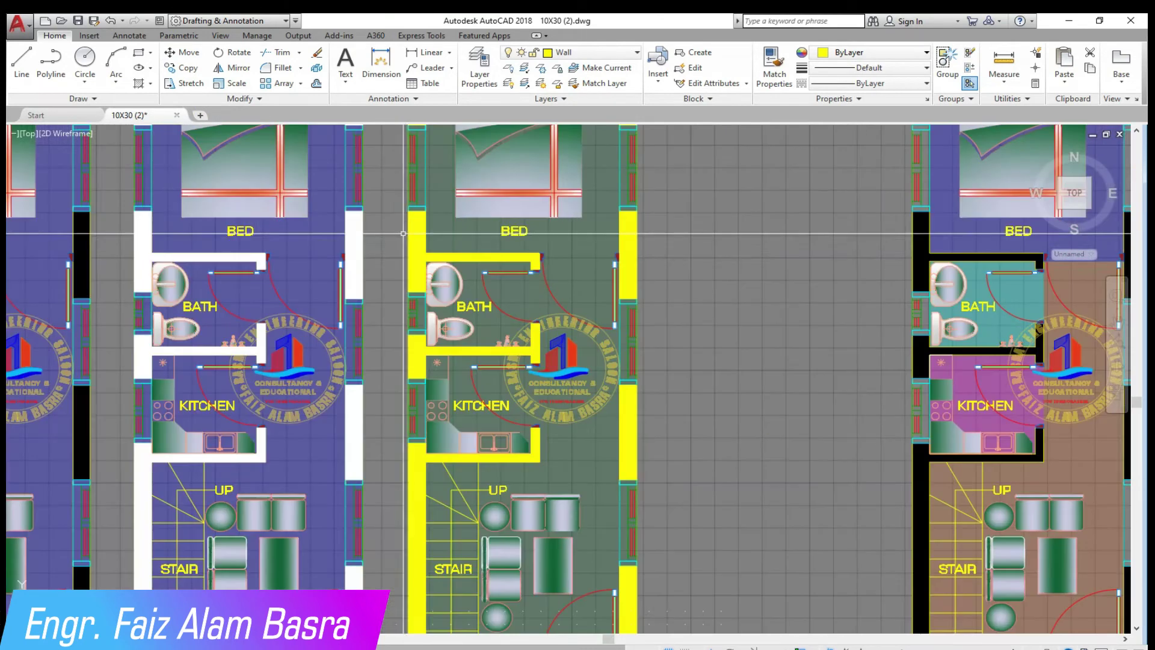
{"action": "scroll", "coordinate": [403, 233], "scroll_direction": "down", "scroll_amount": 2}
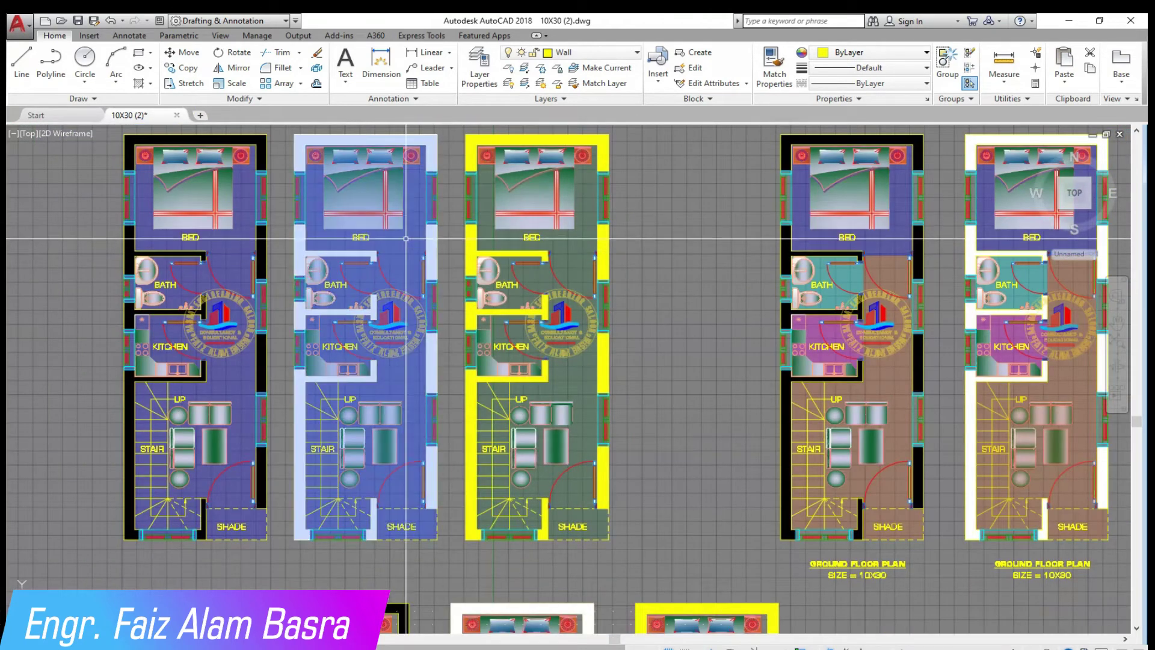
{"action": "scroll", "coordinate": [406, 239], "scroll_direction": "up", "scroll_amount": 3}
{"action": "left_click", "coordinate": [406, 239]}
Step: Set the selected room fill's hatch colour to Cyan
{"action": "left_click", "coordinate": [457, 68]}
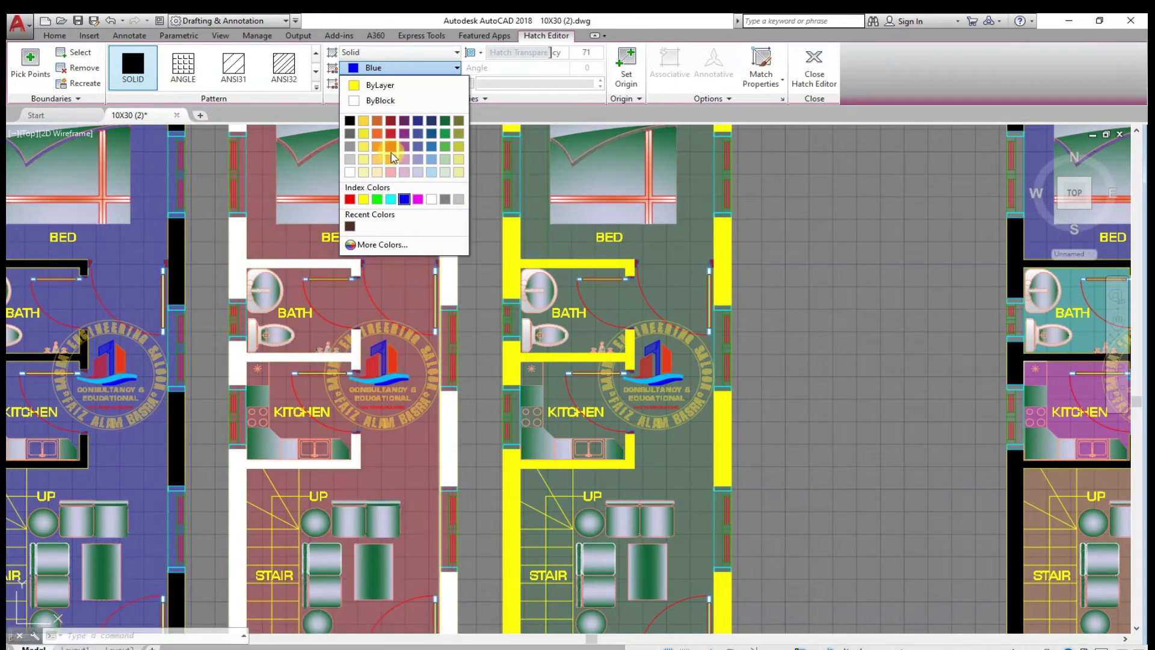
{"action": "left_click", "coordinate": [391, 198]}
{"action": "key", "text": "Return"}
{"action": "middle_click_drag", "start_coordinate": [500, 182], "coordinate": [483, 203]}
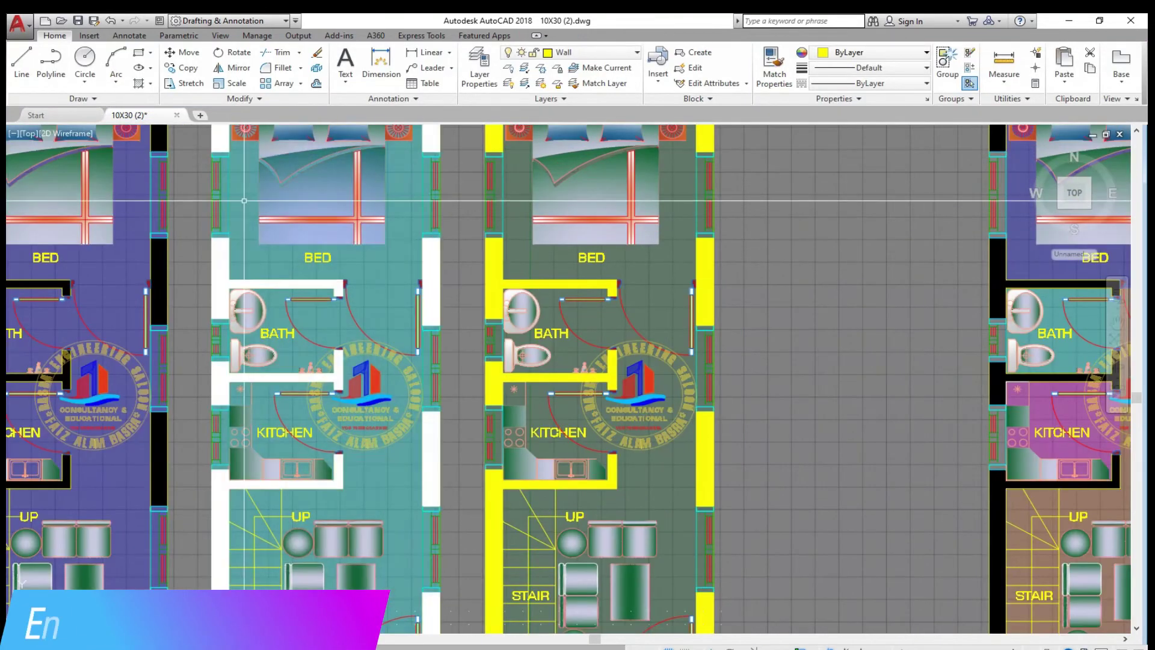
{"action": "middle_click_drag", "start_coordinate": [244, 201], "coordinate": [179, 3]}
{"action": "scroll", "coordinate": [357, 556], "scroll_direction": "down", "scroll_amount": 2}
{"action": "scroll", "coordinate": [376, 354], "scroll_direction": "up", "scroll_amount": 2}
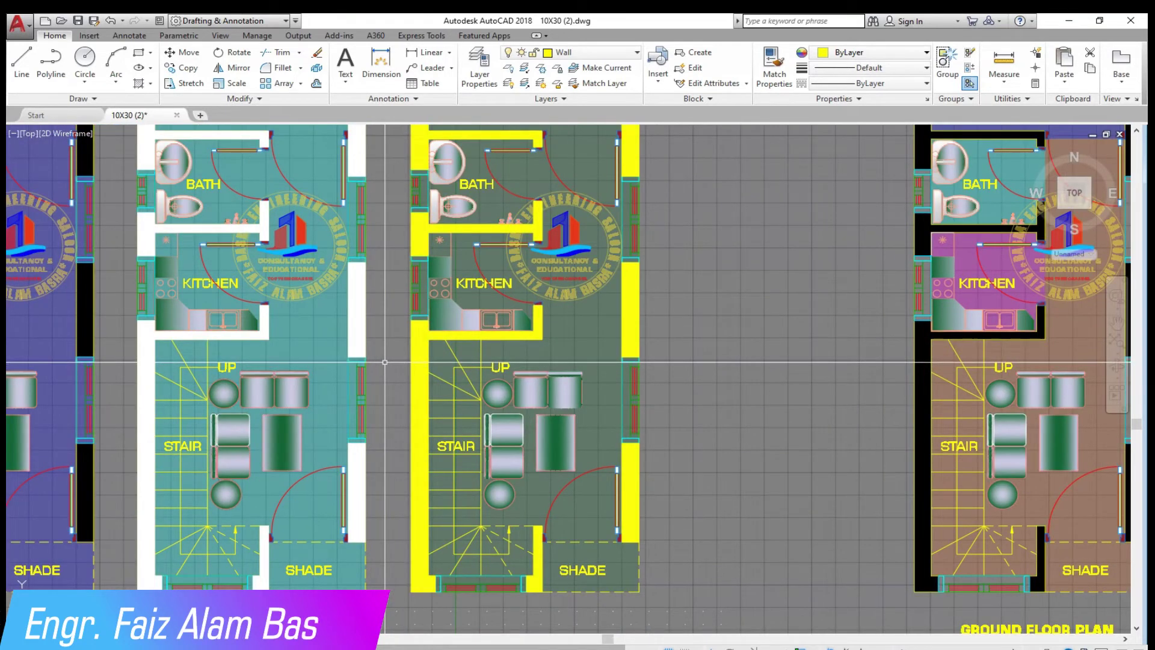
Step: Match the cyan fill onto the yellow-walled plan's room fill
{"action": "left_click", "coordinate": [774, 66]}
{"action": "left_click", "coordinate": [350, 290]}
{"action": "left_click", "coordinate": [579, 340]}
{"action": "scroll", "coordinate": [482, 311], "scroll_direction": "down", "scroll_amount": 4}
{"action": "scroll", "coordinate": [481, 311], "scroll_direction": "up", "scroll_amount": 2}
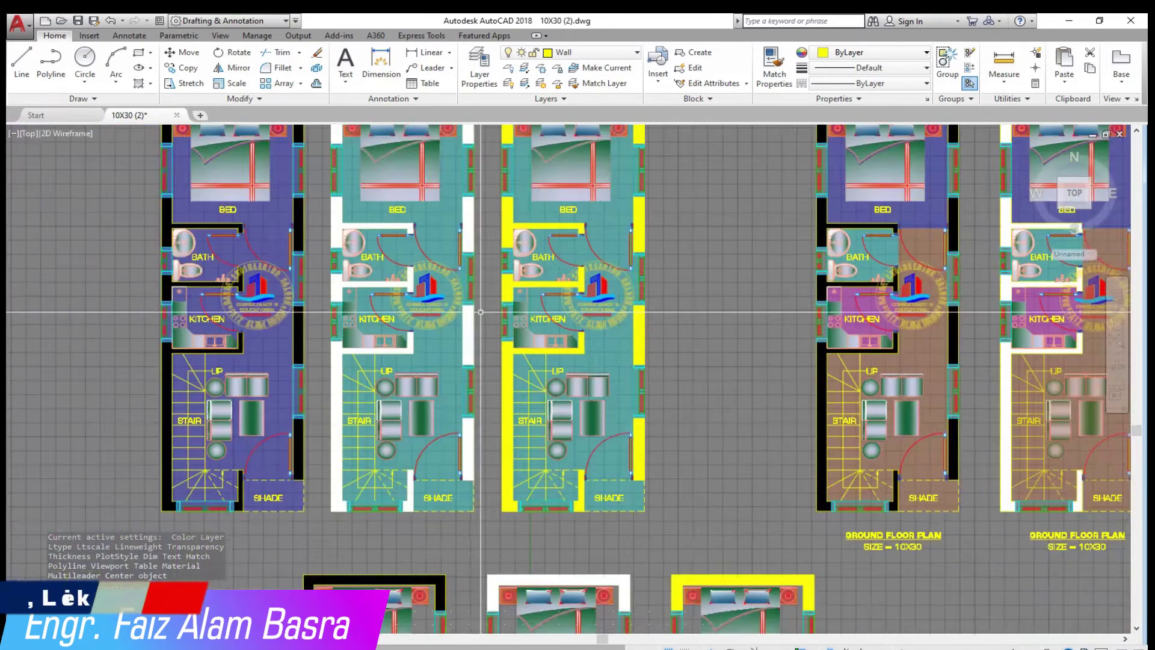
{"action": "scroll", "coordinate": [481, 311], "scroll_direction": "up", "scroll_amount": 2}
Step: Change the white-walled plan's room fill to gray 99,100,102
{"action": "left_click", "coordinate": [424, 361]}
{"action": "left_click", "coordinate": [409, 68]}
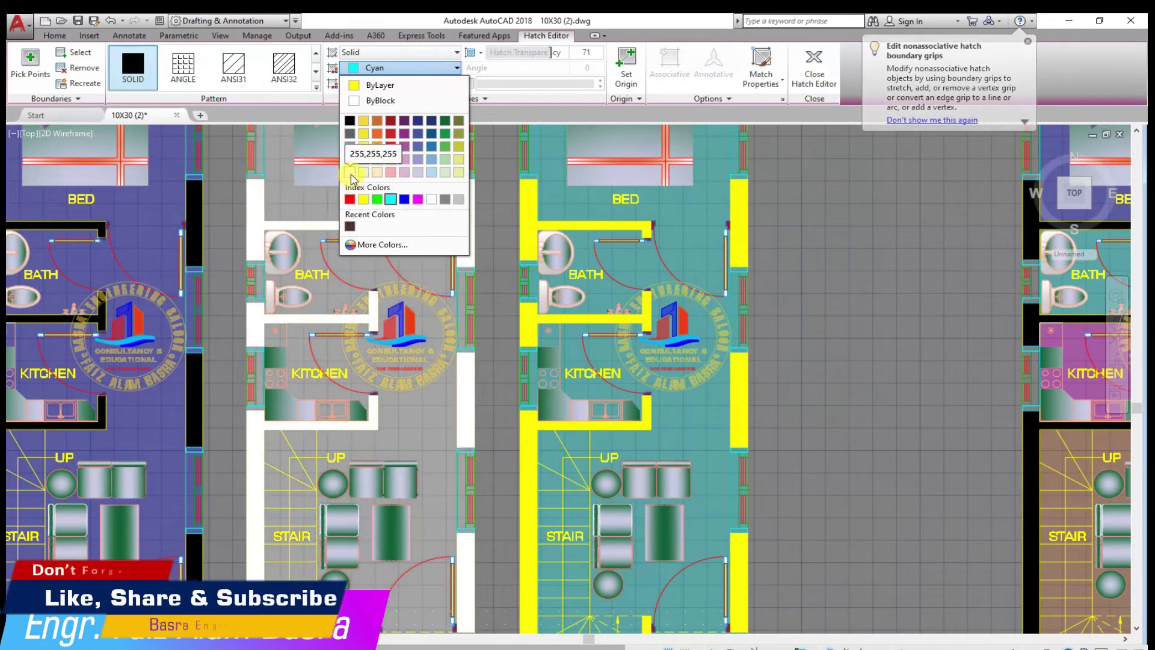
{"action": "left_click", "coordinate": [352, 139]}
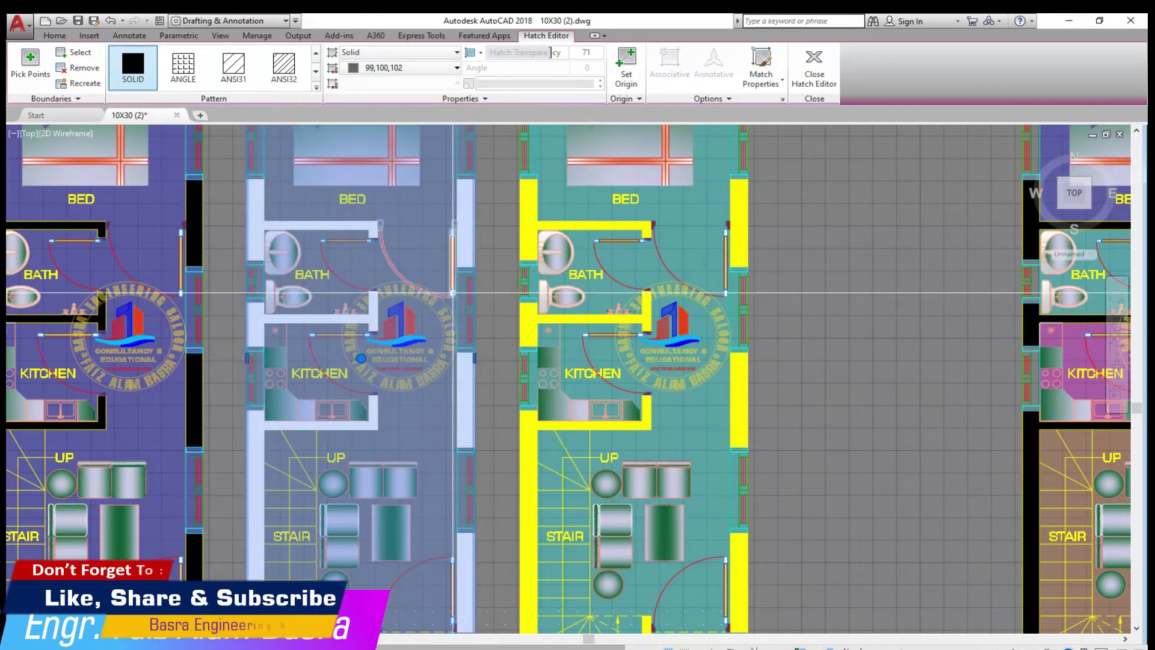
{"action": "key", "text": "Escape"}
{"action": "scroll", "coordinate": [508, 299], "scroll_direction": "down", "scroll_amount": 2}
{"action": "scroll", "coordinate": [119, 267], "scroll_direction": "down", "scroll_amount": 1}
{"action": "scroll", "coordinate": [118, 267], "scroll_direction": "down", "scroll_amount": 2}
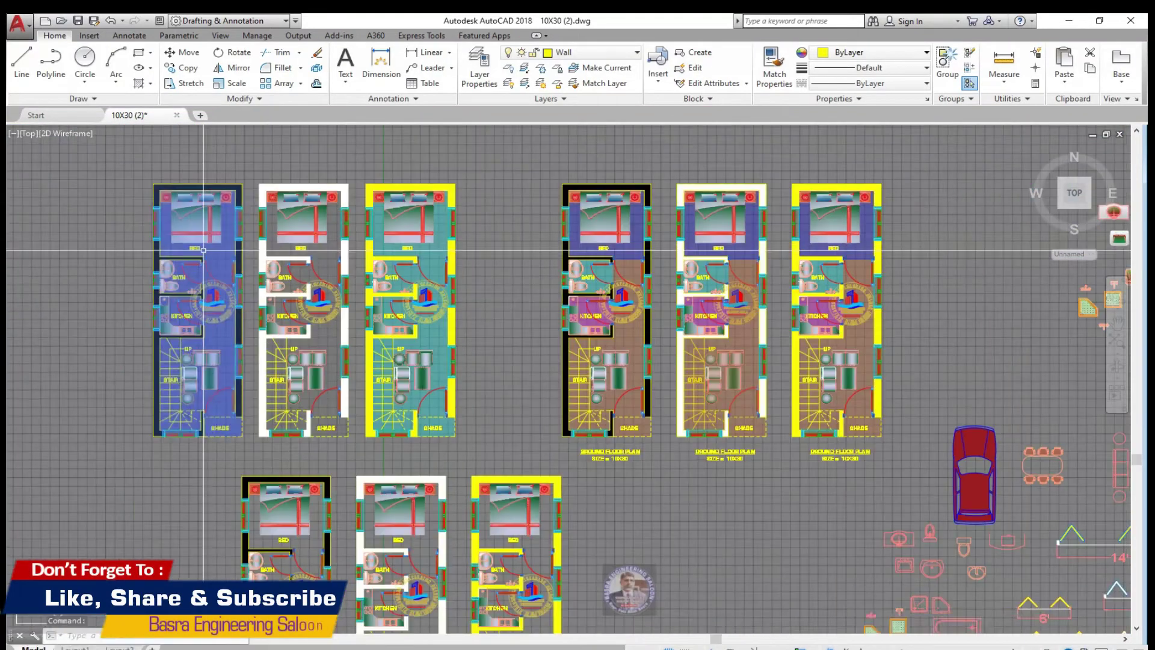
{"action": "left_click", "coordinate": [488, 438]}
{"action": "left_click", "coordinate": [363, 147]}
{"action": "key", "text": "Return"}
{"action": "left_click", "coordinate": [440, 185]}
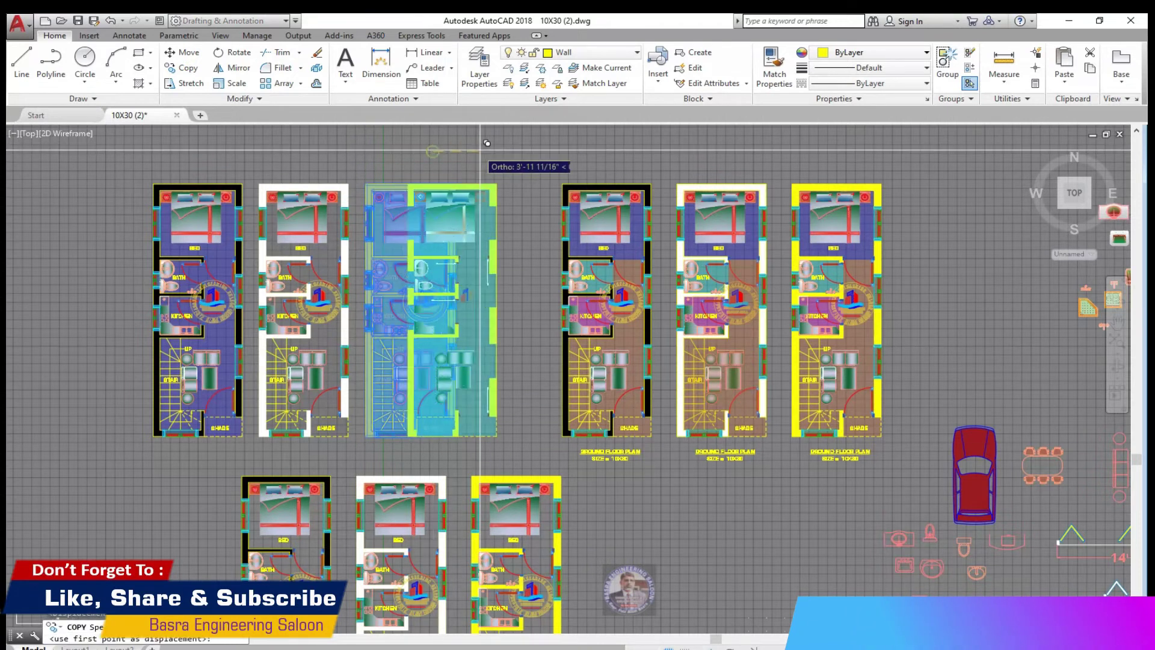
{"action": "left_click", "coordinate": [530, 145]}
{"action": "key", "text": "Escape"}
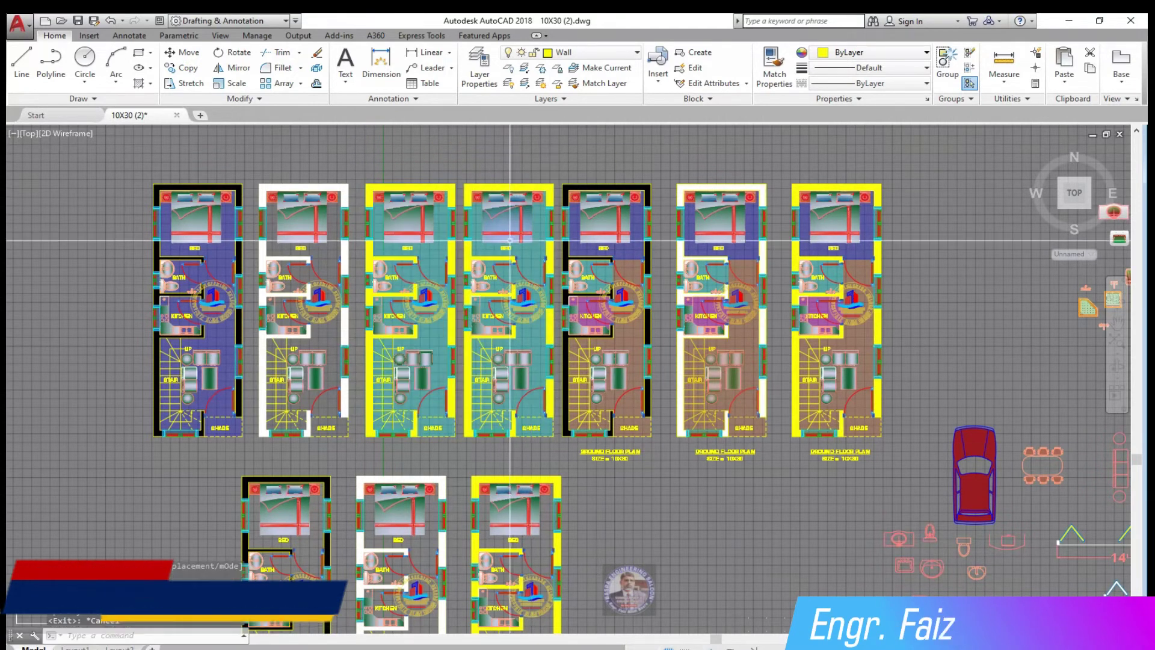
{"action": "scroll", "coordinate": [510, 241], "scroll_direction": "up", "scroll_amount": 3}
{"action": "scroll", "coordinate": [511, 240], "scroll_direction": "up", "scroll_amount": 3}
{"action": "left_click", "coordinate": [480, 168]}
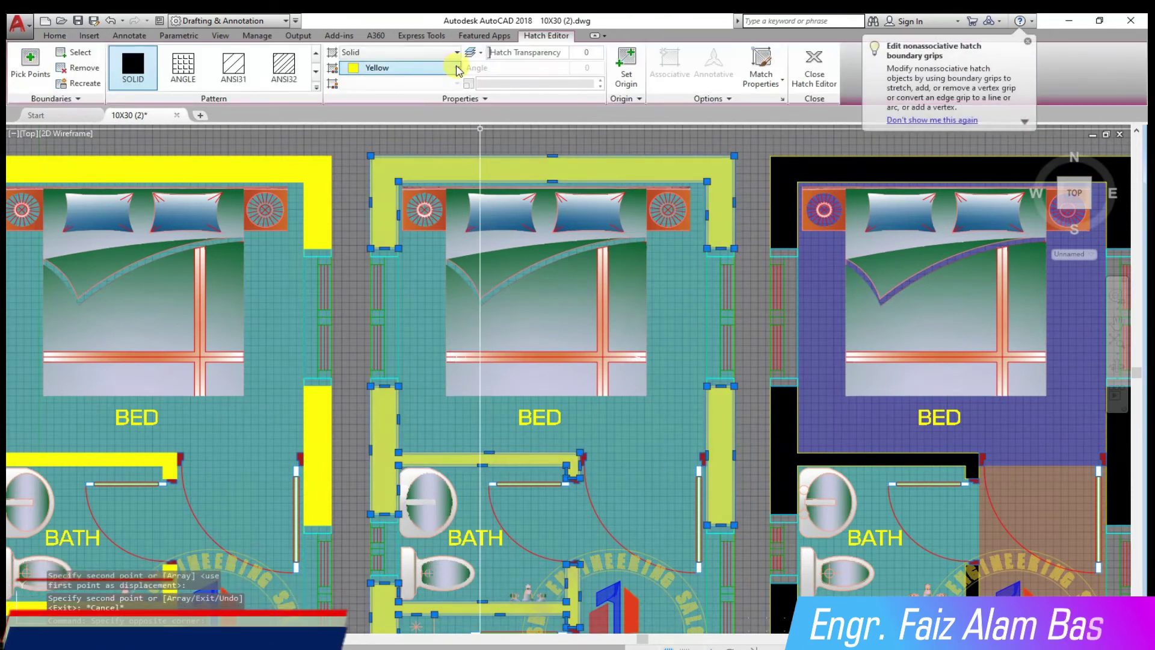
{"action": "left_click", "coordinate": [457, 69]}
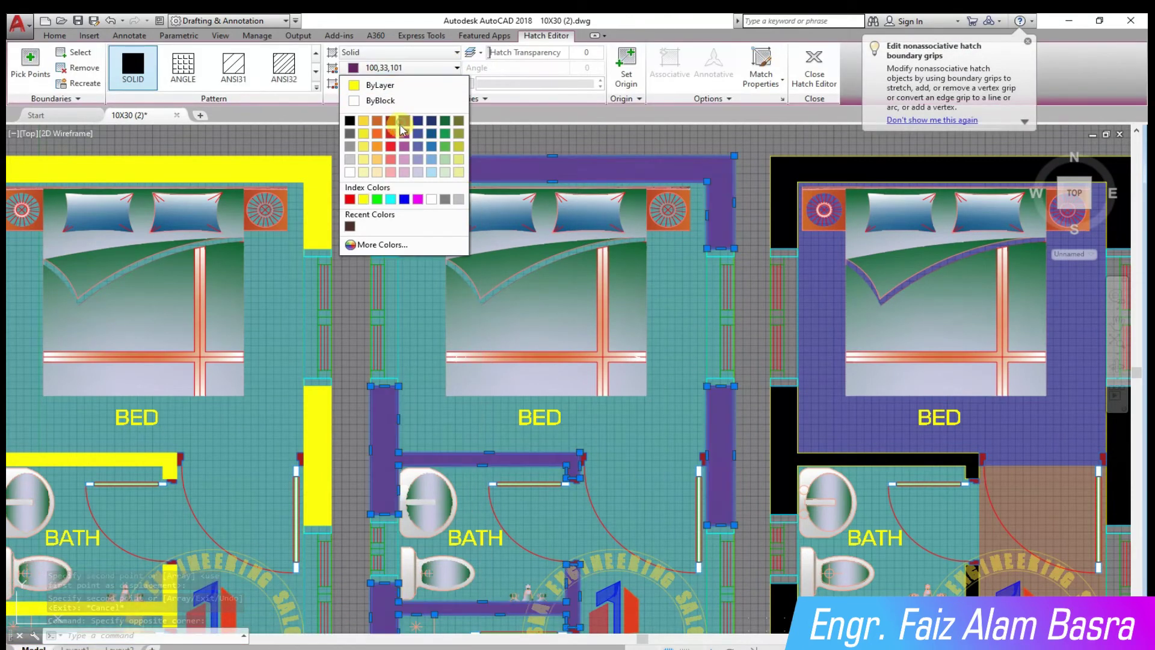
{"action": "left_click", "coordinate": [402, 127]}
{"action": "key", "text": "Escape"}
{"action": "scroll", "coordinate": [560, 258], "scroll_direction": "down", "scroll_amount": 3}
{"action": "scroll", "coordinate": [560, 257], "scroll_direction": "up", "scroll_amount": 2}
{"action": "left_click", "coordinate": [560, 258]}
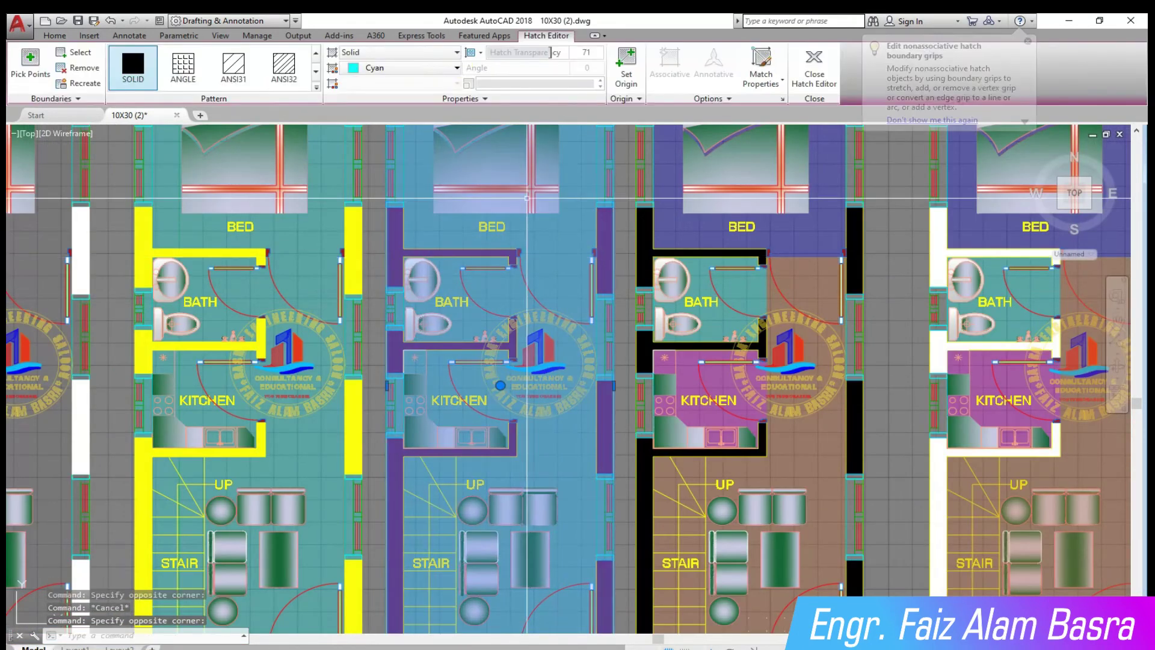
{"action": "left_click", "coordinate": [457, 67]}
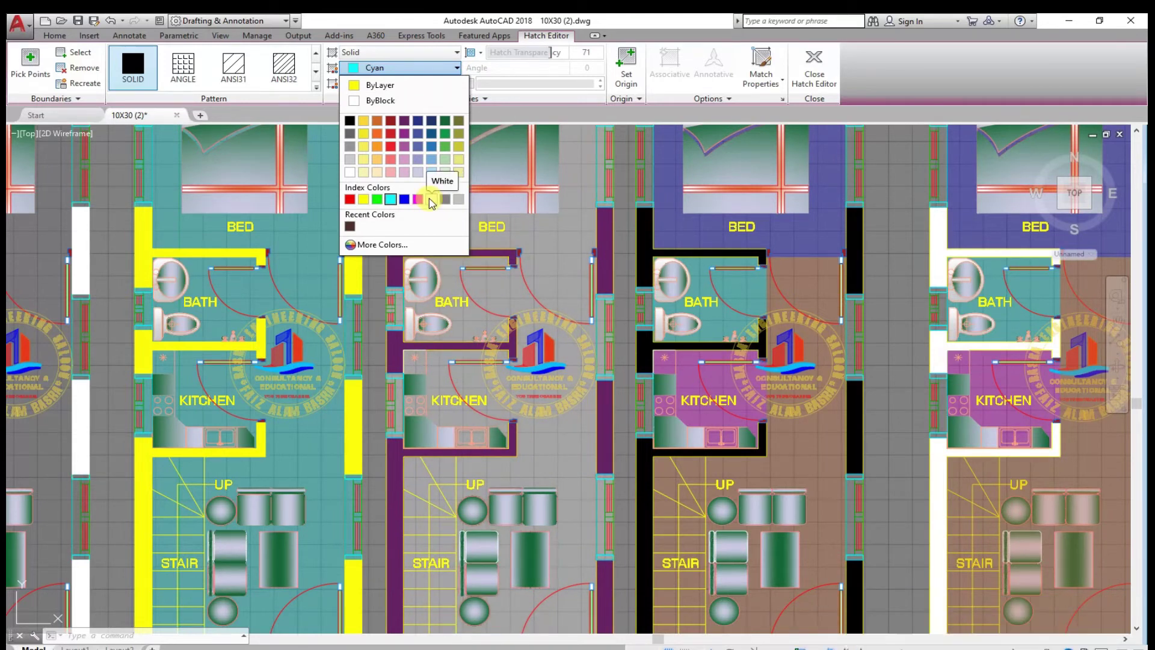
{"action": "left_click", "coordinate": [432, 204]}
{"action": "key", "text": "Escape"}
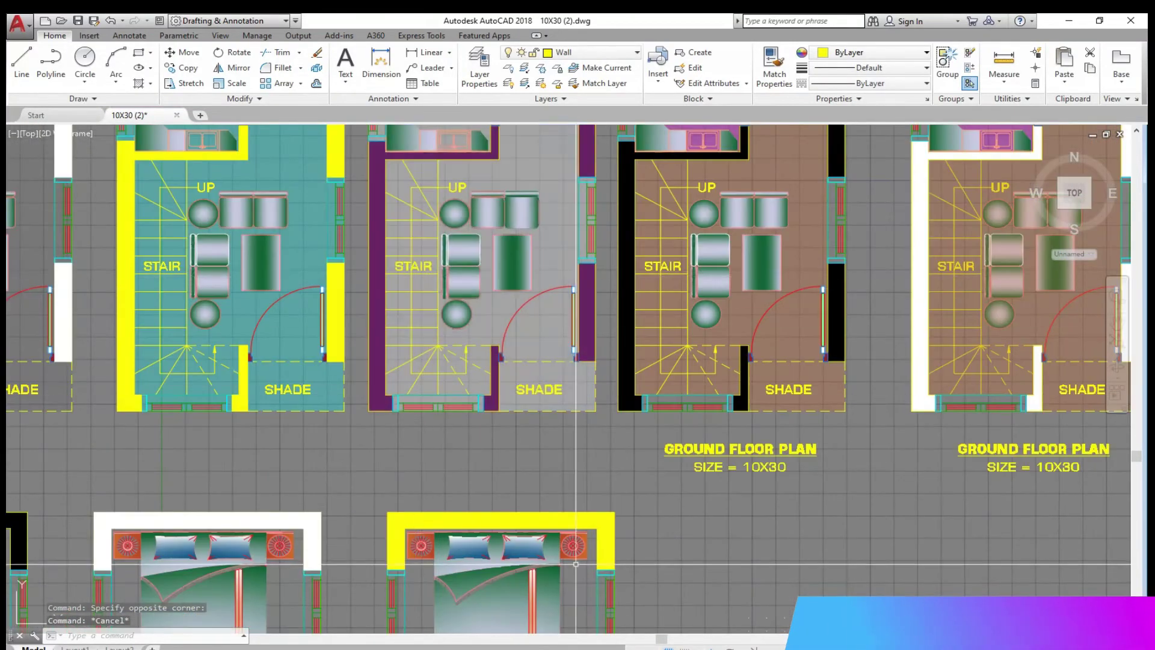
{"action": "scroll", "coordinate": [640, 510], "scroll_direction": "down", "scroll_amount": 3}
{"action": "scroll", "coordinate": [640, 510], "scroll_direction": "down", "scroll_amount": 2}
{"action": "scroll", "coordinate": [530, 244], "scroll_direction": "up", "scroll_amount": 4}
{"action": "scroll", "coordinate": [530, 244], "scroll_direction": "up", "scroll_amount": 2}
{"action": "scroll", "coordinate": [530, 245], "scroll_direction": "down", "scroll_amount": 3}
{"action": "scroll", "coordinate": [252, 345], "scroll_direction": "up", "scroll_amount": 3}
{"action": "left_click", "coordinate": [251, 344]}
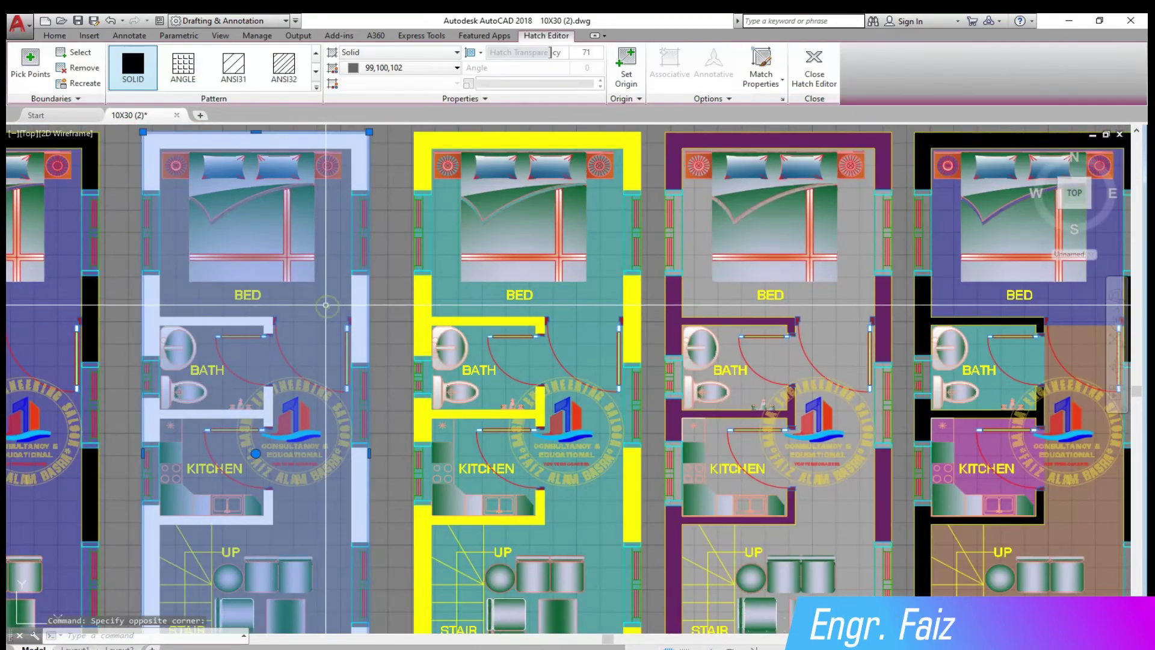
{"action": "left_click", "coordinate": [456, 67]}
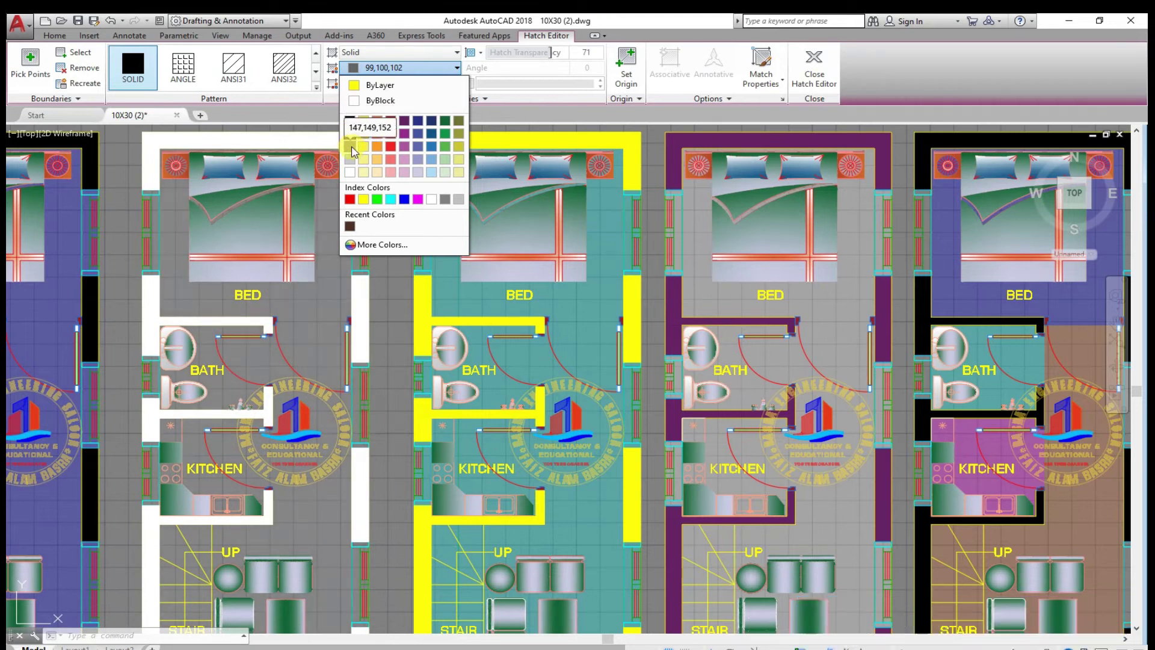
{"action": "key", "text": "Escape"}
{"action": "scroll", "coordinate": [351, 228], "scroll_direction": "down", "scroll_amount": 2}
{"action": "scroll", "coordinate": [712, 290], "scroll_direction": "up", "scroll_amount": 2}
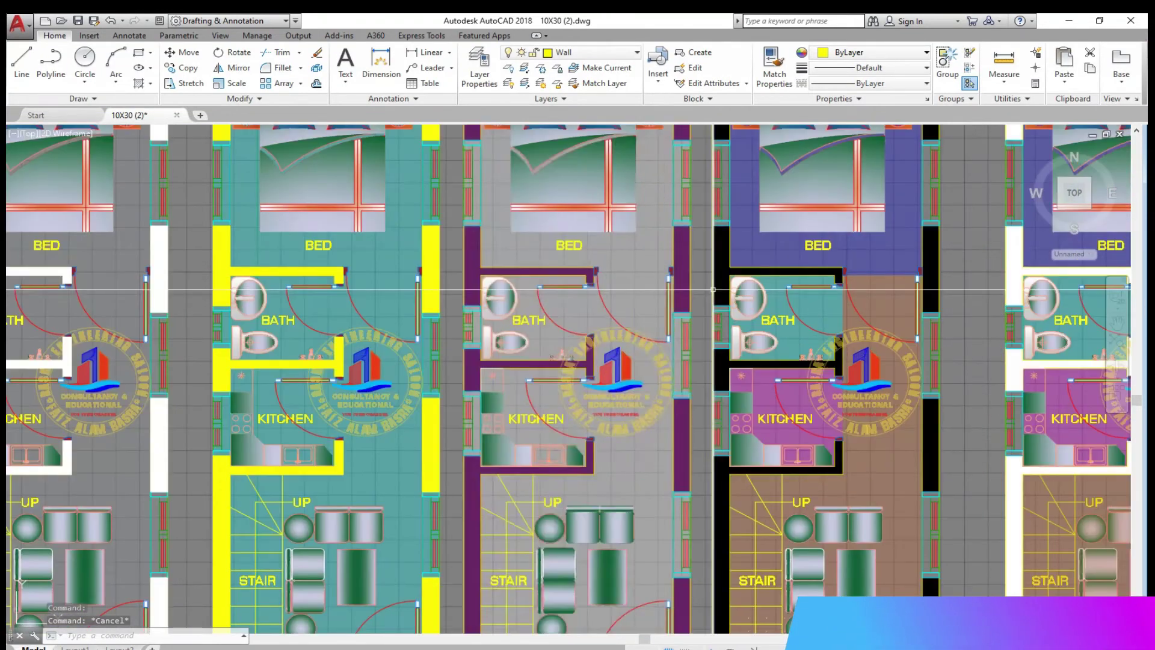
{"action": "left_click", "coordinate": [415, 240]}
{"action": "left_click", "coordinate": [421, 67]}
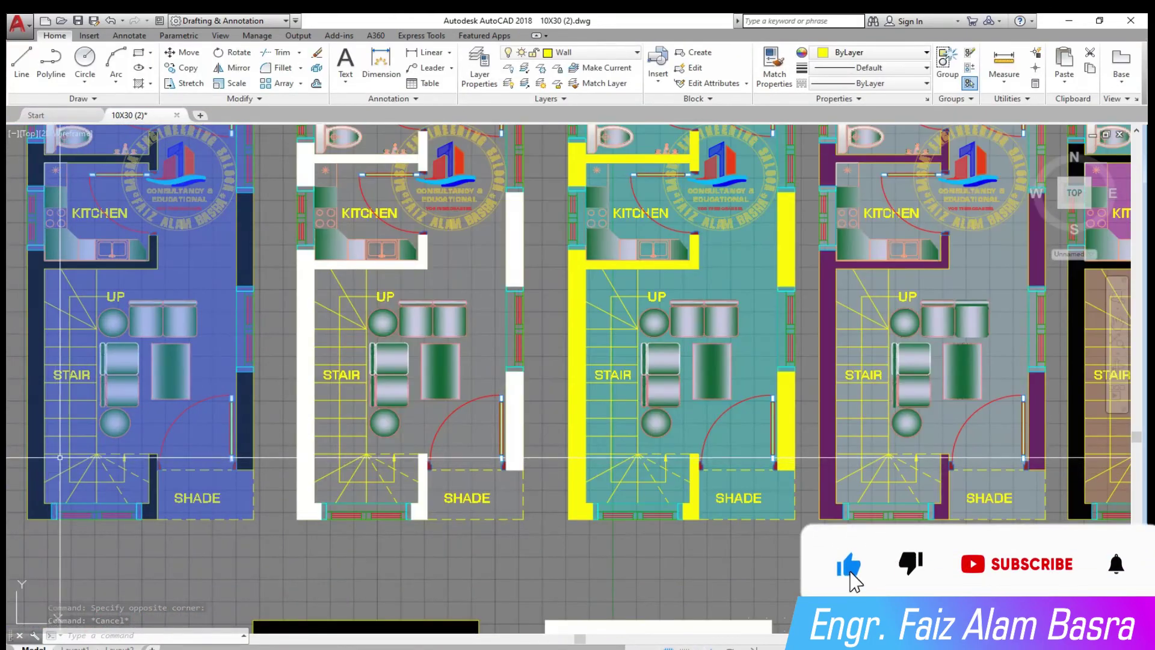
Step: Copy the teal room fill onto the white-walled plan's rooms with Match Properties
{"action": "middle_click_drag", "start_coordinate": [368, 283], "coordinate": [351, 478]}
{"action": "scroll", "coordinate": [351, 478], "scroll_direction": "down", "scroll_amount": 3}
{"action": "scroll", "coordinate": [515, 476], "scroll_direction": "up", "scroll_amount": 3}
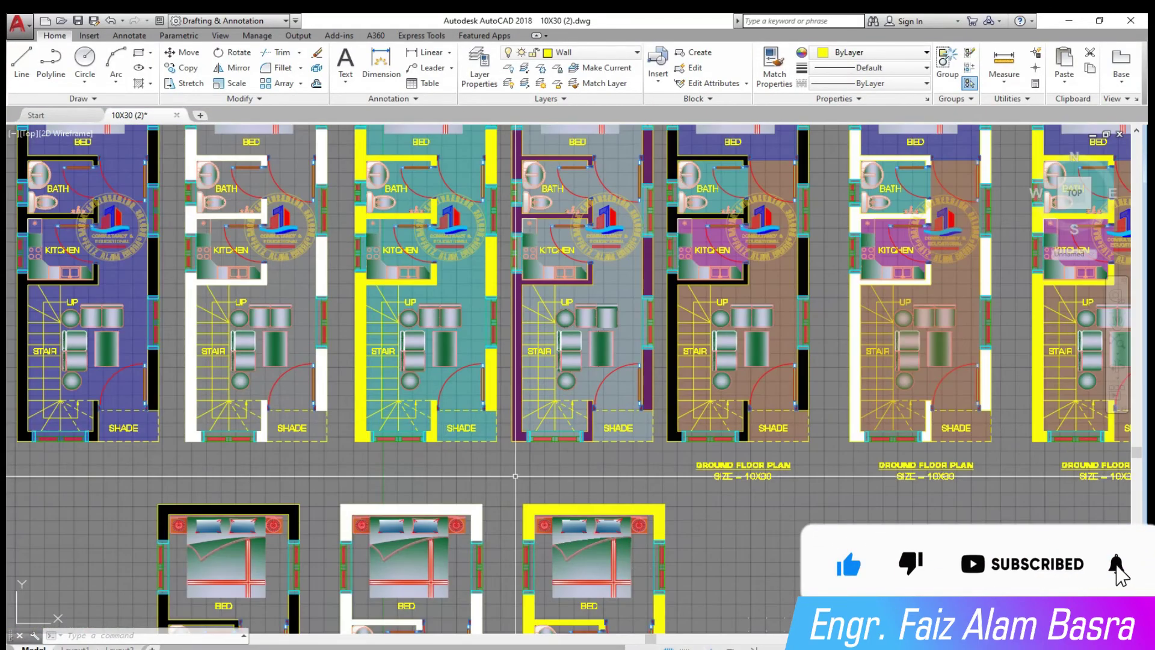
{"action": "scroll", "coordinate": [515, 476], "scroll_direction": "up", "scroll_amount": 2}
{"action": "scroll", "coordinate": [481, 457], "scroll_direction": "down", "scroll_amount": 4}
{"action": "scroll", "coordinate": [421, 439], "scroll_direction": "up", "scroll_amount": 3}
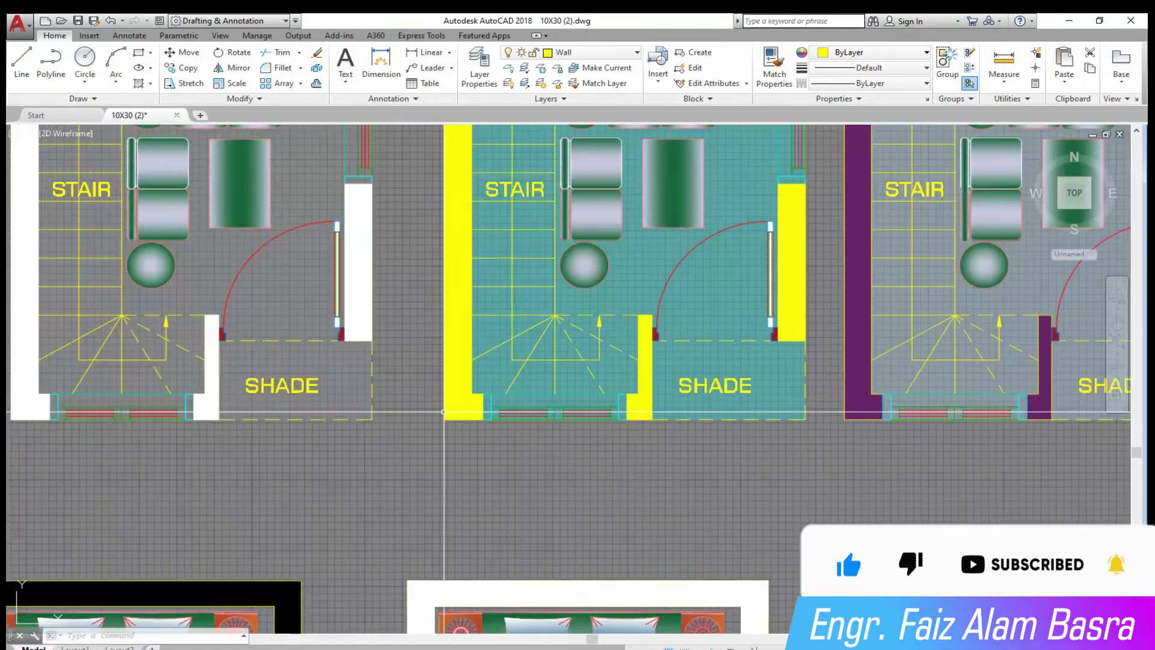
{"action": "scroll", "coordinate": [368, 422], "scroll_direction": "down", "scroll_amount": 3}
{"action": "scroll", "coordinate": [368, 422], "scroll_direction": "up", "scroll_amount": 2}
{"action": "middle_click_drag", "start_coordinate": [272, 235], "coordinate": [272, 179]}
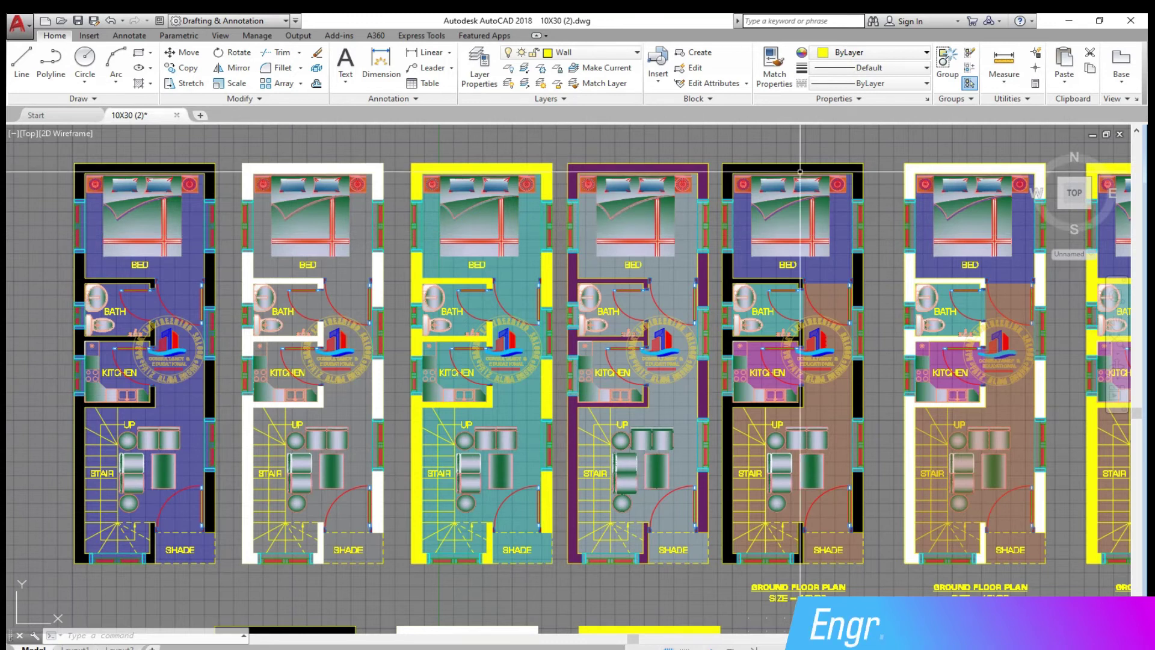
{"action": "scroll", "coordinate": [542, 199], "scroll_direction": "up", "scroll_amount": 1}
{"action": "scroll", "coordinate": [511, 228], "scroll_direction": "down", "scroll_amount": 3}
{"action": "scroll", "coordinate": [487, 253], "scroll_direction": "up", "scroll_amount": 3}
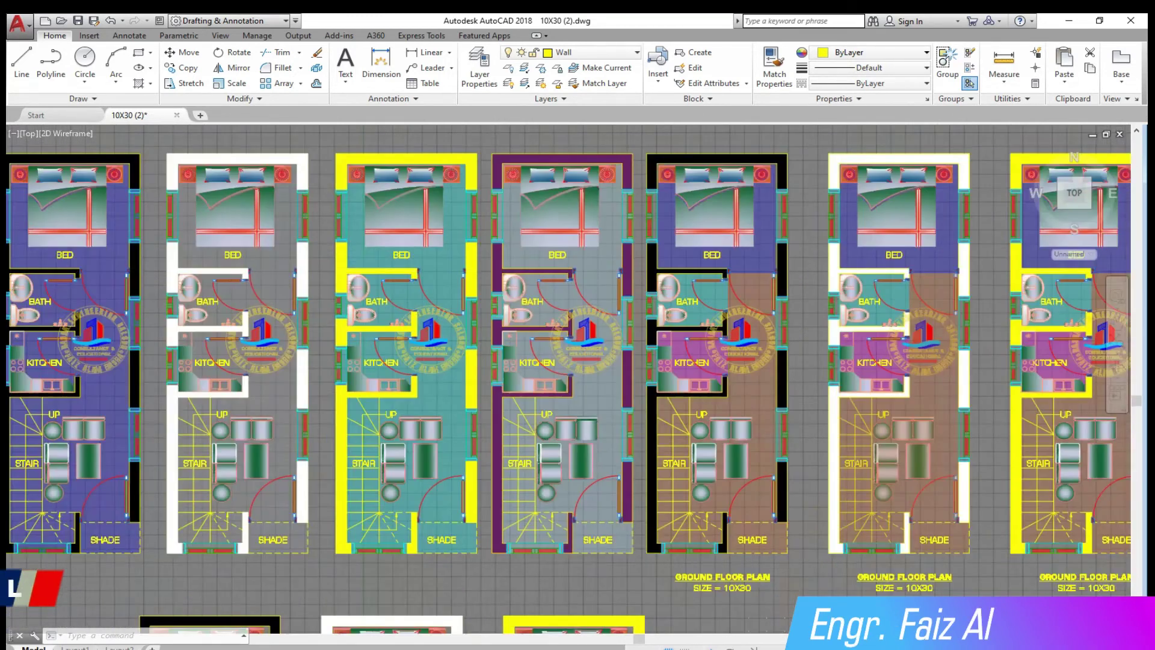
{"action": "scroll", "coordinate": [471, 280], "scroll_direction": "up", "scroll_amount": 2}
{"action": "scroll", "coordinate": [463, 274], "scroll_direction": "down", "scroll_amount": 1}
{"action": "scroll", "coordinate": [433, 258], "scroll_direction": "down", "scroll_amount": 3}
{"action": "scroll", "coordinate": [385, 247], "scroll_direction": "up", "scroll_amount": 4}
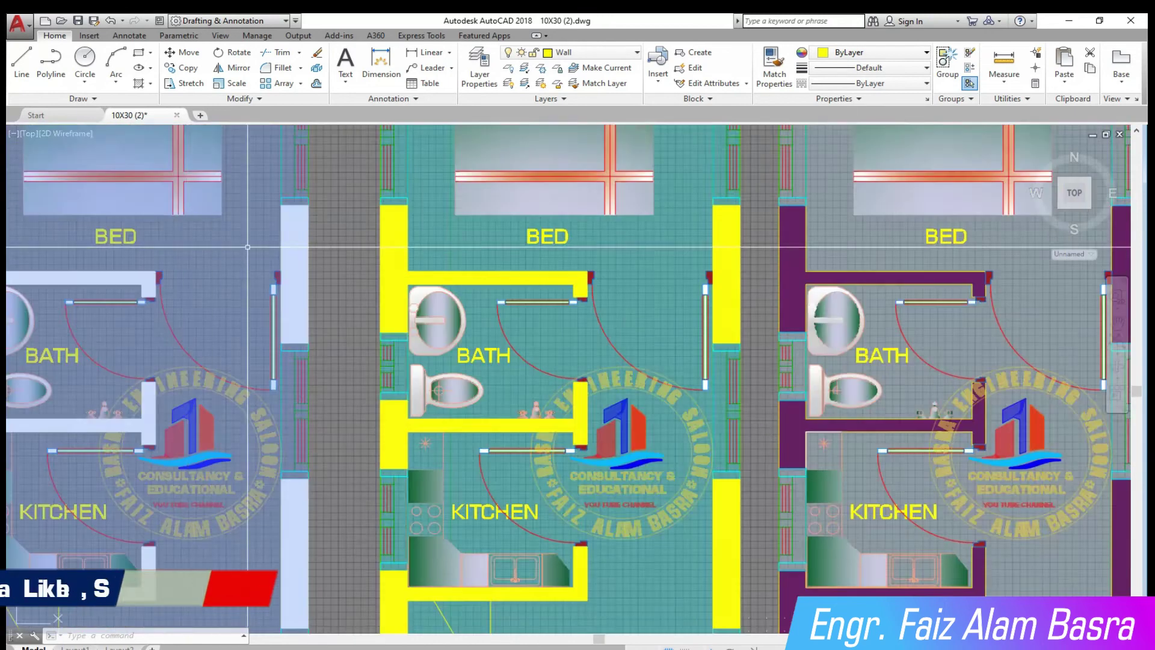
{"action": "scroll", "coordinate": [301, 216], "scroll_direction": "down", "scroll_amount": 2}
{"action": "left_click", "coordinate": [261, 231]}
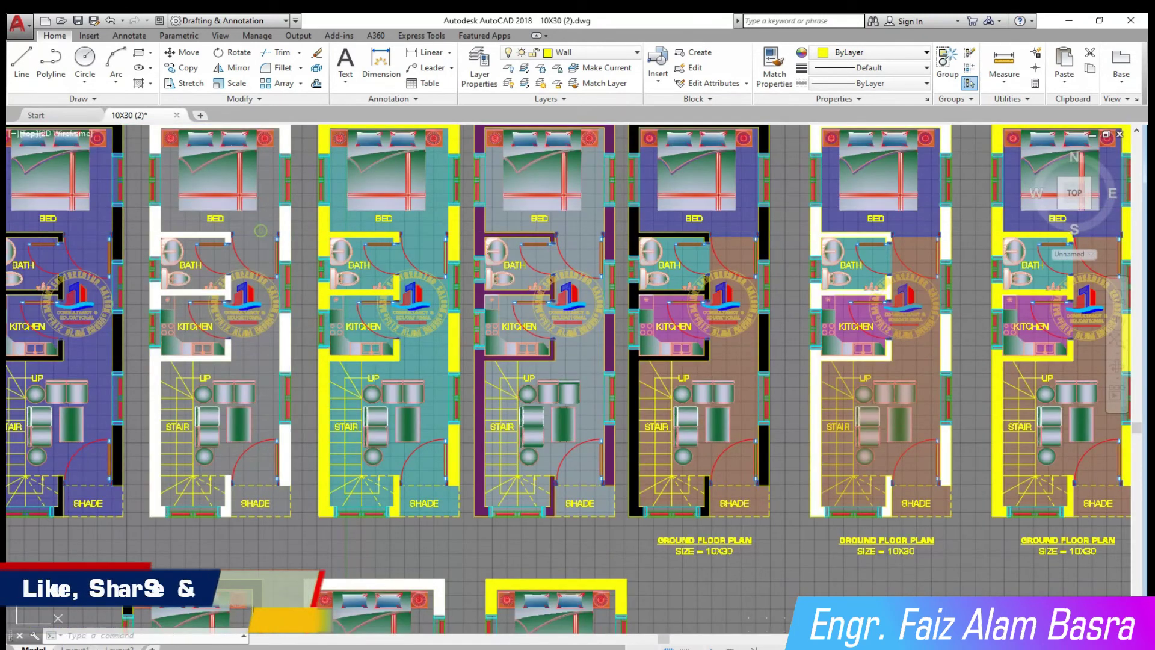
{"action": "key", "text": "Escape"}
{"action": "scroll", "coordinate": [510, 235], "scroll_direction": "up", "scroll_amount": 2}
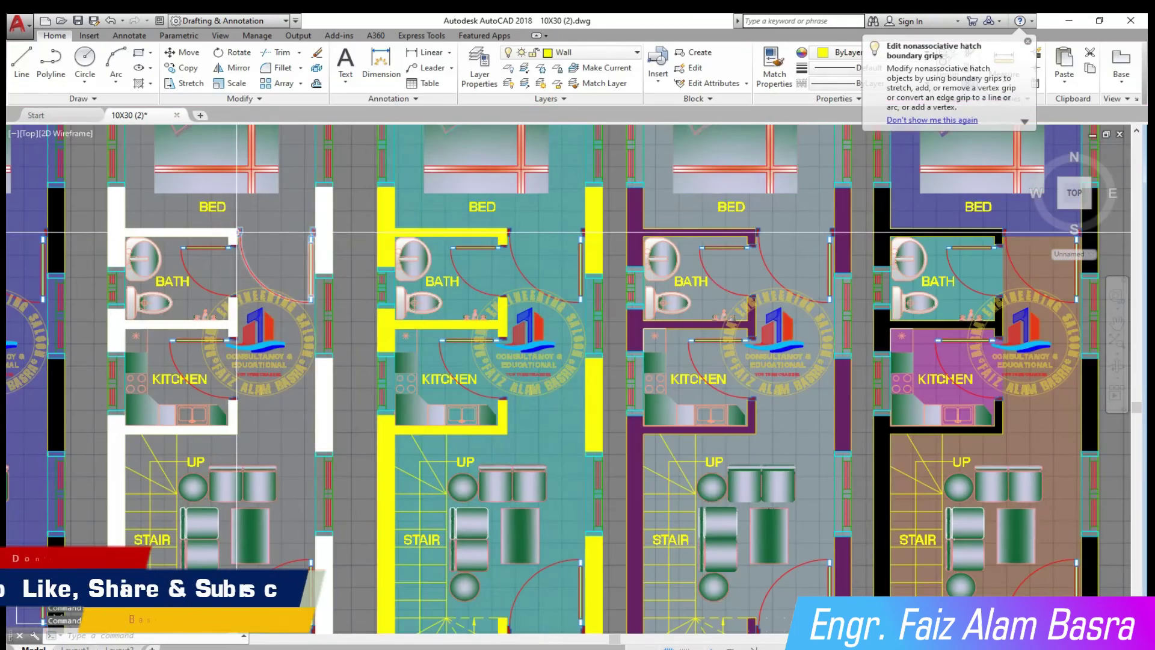
{"action": "left_click", "coordinate": [774, 69]}
{"action": "left_click", "coordinate": [457, 219]}
{"action": "left_click", "coordinate": [292, 217]}
{"action": "right_click", "coordinate": [352, 226]}
{"action": "left_click", "coordinate": [370, 227]}
Step: Set the yellow-walled plan's room fill colour to Magenta
{"action": "scroll", "coordinate": [353, 321], "scroll_direction": "down", "scroll_amount": 5}
{"action": "scroll", "coordinate": [353, 320], "scroll_direction": "up", "scroll_amount": 5}
{"action": "left_click", "coordinate": [569, 283]}
{"action": "left_click", "coordinate": [457, 67]}
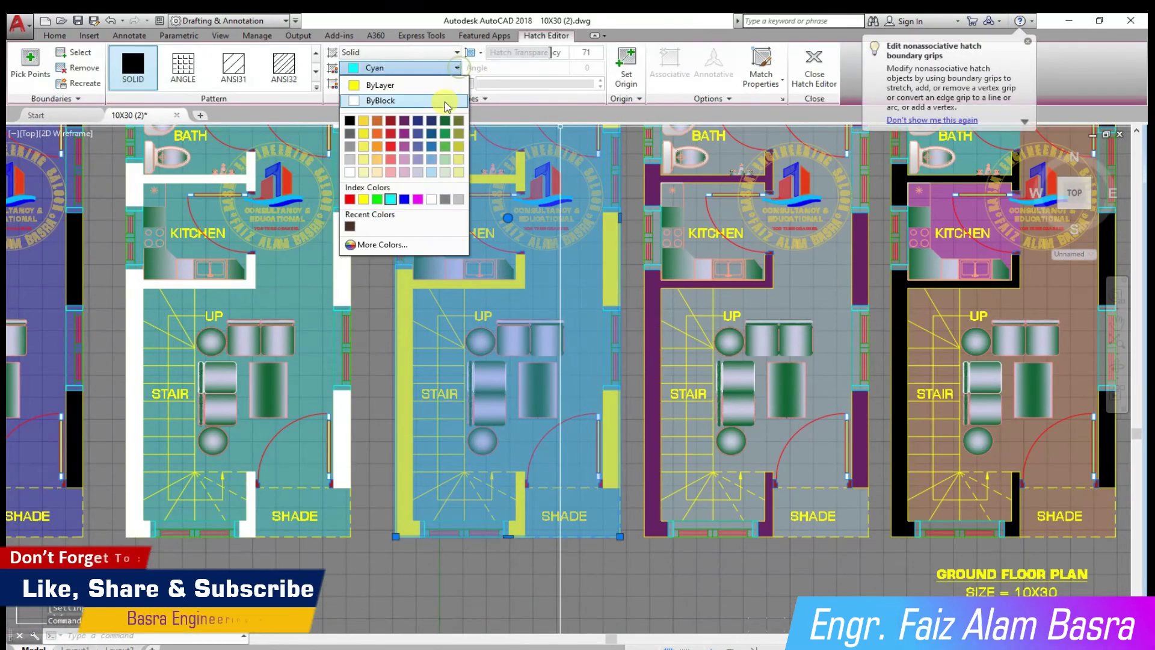
{"action": "left_click", "coordinate": [409, 193]}
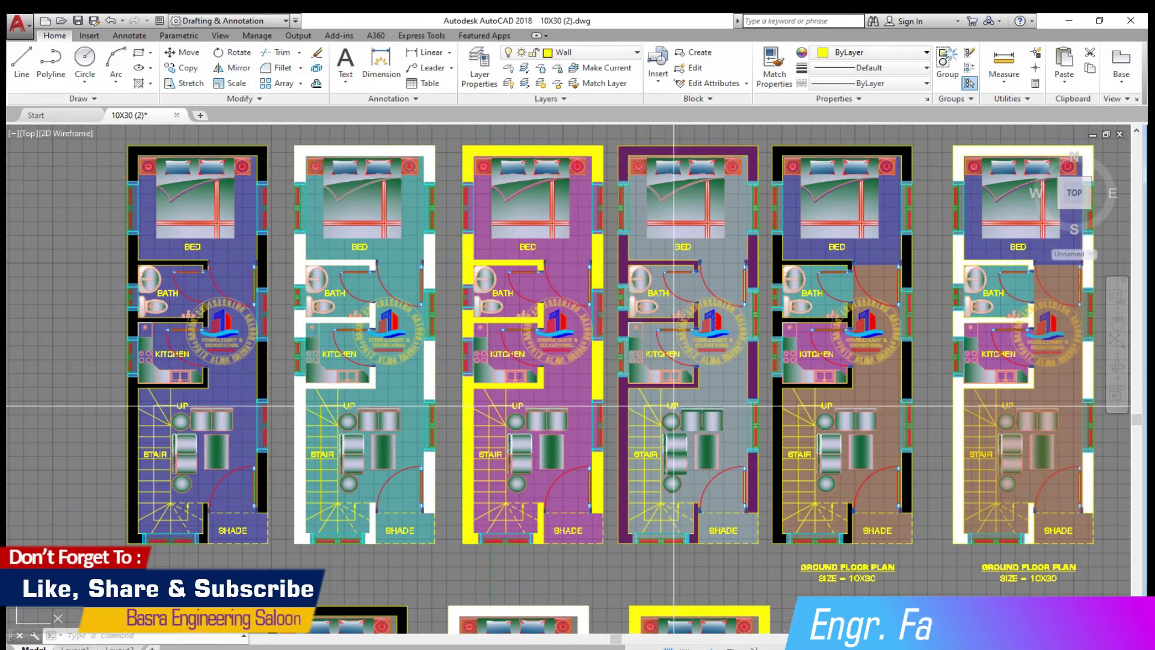
{"action": "mouse_move", "coordinate": [906, 392]}
{"action": "left_mouse_down"}
{"action": "mouse_move", "coordinate": [619, 399]}
{"action": "mouse_move", "coordinate": [657, 327]}
{"action": "mouse_move", "coordinate": [498, 289]}
{"action": "mouse_move", "coordinate": [515, 334]}
{"action": "mouse_move", "coordinate": [542, 358]}
{"action": "left_mouse_up"}
{"action": "scroll", "coordinate": [432, 163], "scroll_direction": "up", "scroll_amount": 4}
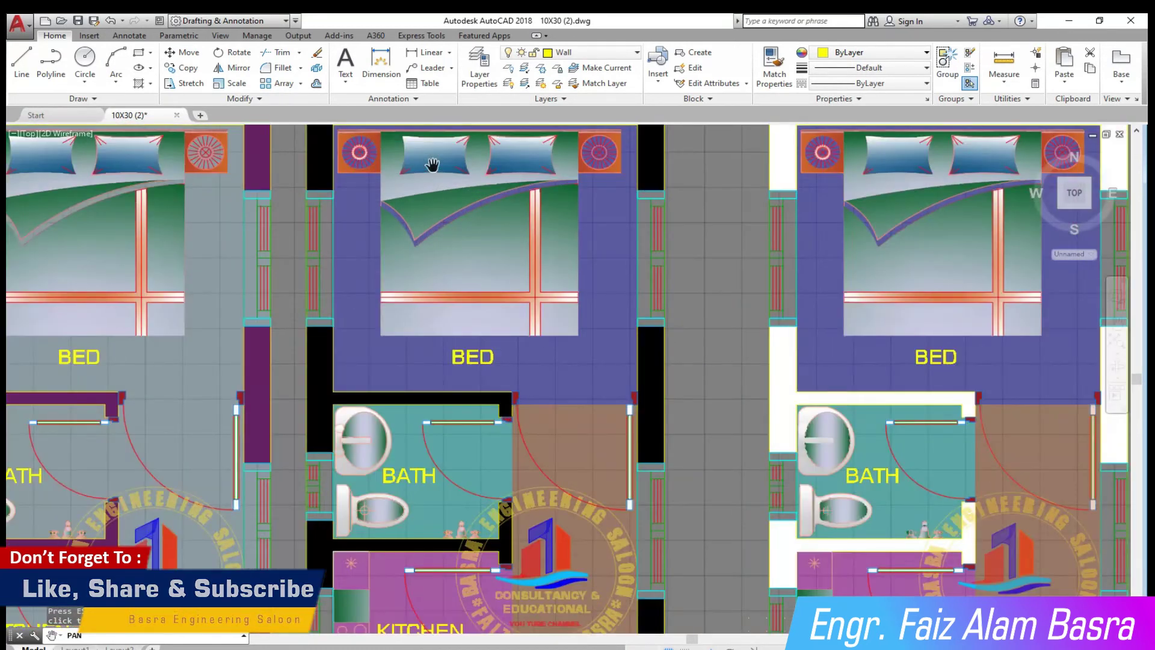
{"action": "scroll", "coordinate": [698, 443], "scroll_direction": "up", "scroll_amount": 2}
{"action": "scroll", "coordinate": [677, 439], "scroll_direction": "up", "scroll_amount": 1}
{"action": "scroll", "coordinate": [722, 415], "scroll_direction": "down", "scroll_amount": 3}
{"action": "scroll", "coordinate": [722, 337], "scroll_direction": "down", "scroll_amount": 2}
{"action": "scroll", "coordinate": [662, 301], "scroll_direction": "down", "scroll_amount": 5}
{"action": "scroll", "coordinate": [541, 270], "scroll_direction": "up", "scroll_amount": 3}
{"action": "scroll", "coordinate": [451, 241], "scroll_direction": "down", "scroll_amount": 2}
{"action": "scroll", "coordinate": [416, 223], "scroll_direction": "up", "scroll_amount": 1}
{"action": "scroll", "coordinate": [349, 211], "scroll_direction": "up", "scroll_amount": 2}
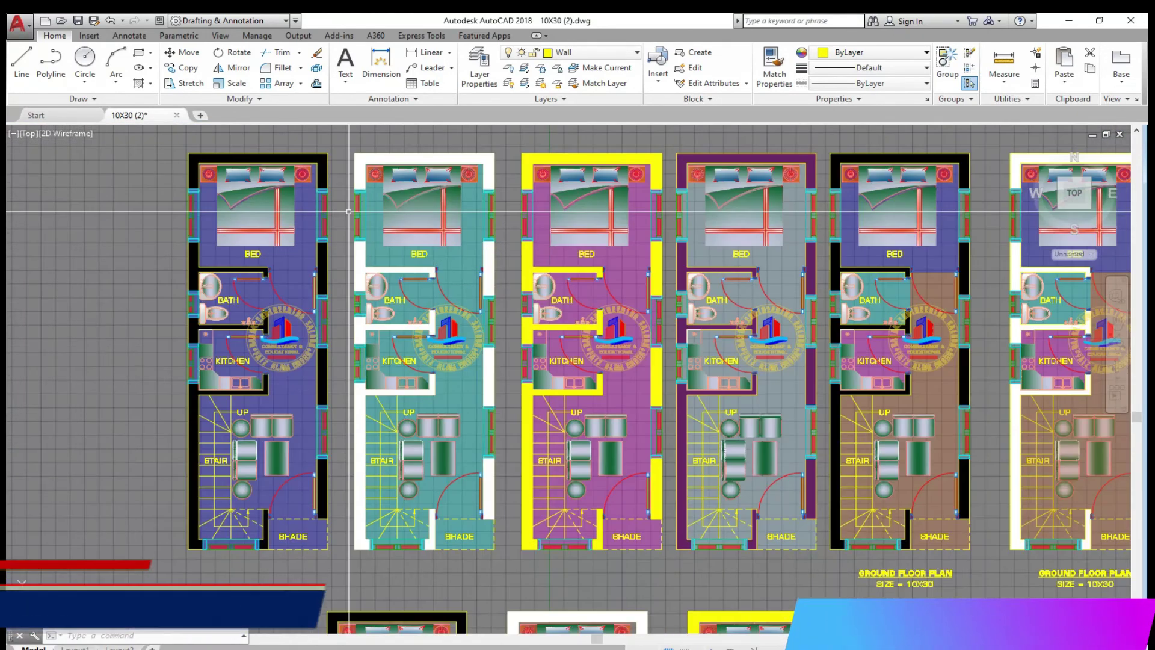
{"action": "scroll", "coordinate": [350, 214], "scroll_direction": "up", "scroll_amount": 4}
{"action": "scroll", "coordinate": [349, 207], "scroll_direction": "down", "scroll_amount": 4}
{"action": "scroll", "coordinate": [351, 202], "scroll_direction": "up", "scroll_amount": 3}
{"action": "scroll", "coordinate": [351, 198], "scroll_direction": "down", "scroll_amount": 3}
{"action": "scroll", "coordinate": [361, 198], "scroll_direction": "down", "scroll_amount": 2}
{"action": "scroll", "coordinate": [391, 196], "scroll_direction": "up", "scroll_amount": 2}
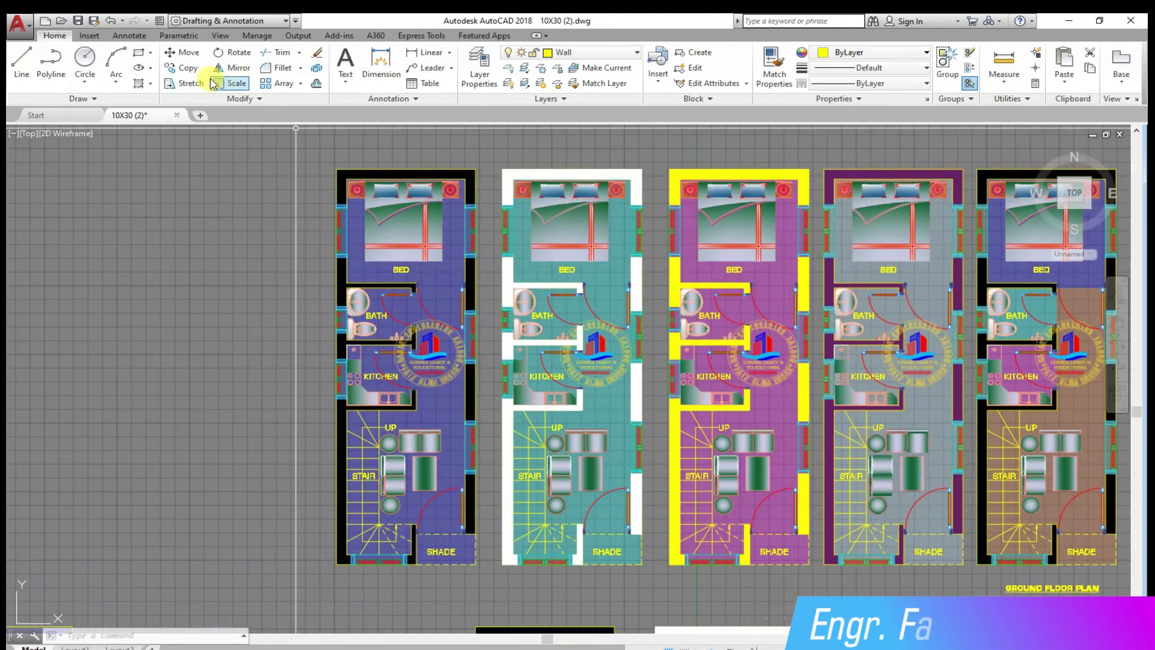
Step: Copy the blue-filled first plan to a new spot left of the row
{"action": "left_click", "coordinate": [472, 538]}
{"action": "left_click", "coordinate": [310, 165]}
{"action": "key", "text": "Return"}
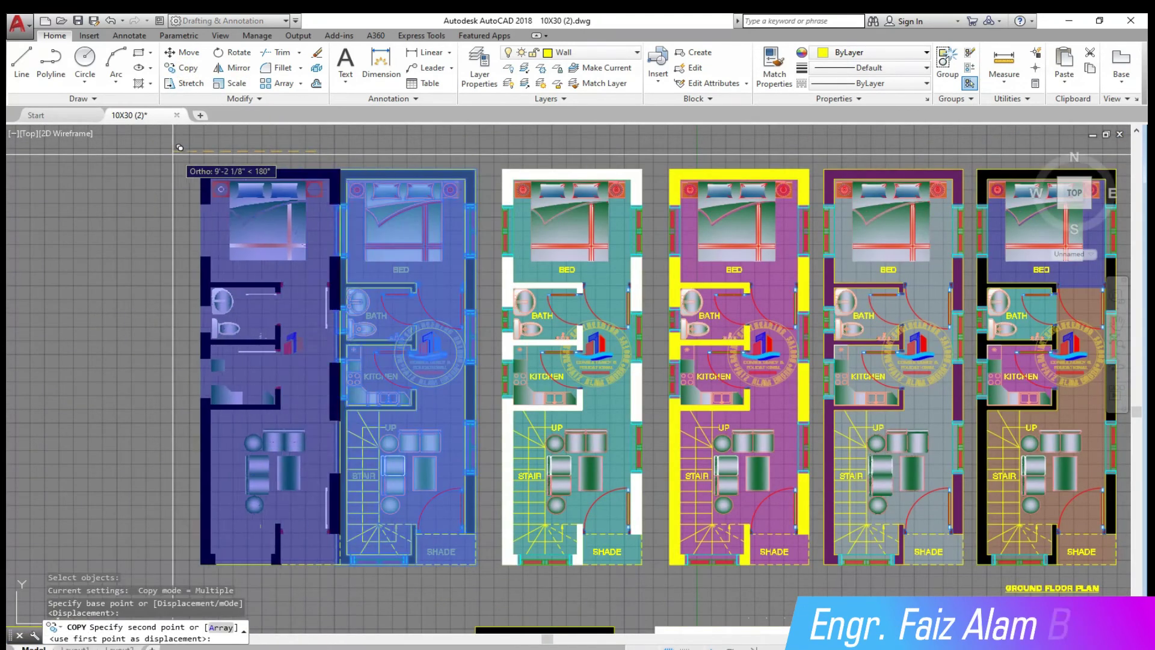
{"action": "left_click", "coordinate": [160, 154]}
{"action": "key", "text": "Escape"}
Step: Change the copied plan's wall hatch colour to Yellow
{"action": "scroll", "coordinate": [166, 177], "scroll_direction": "up", "scroll_amount": 3}
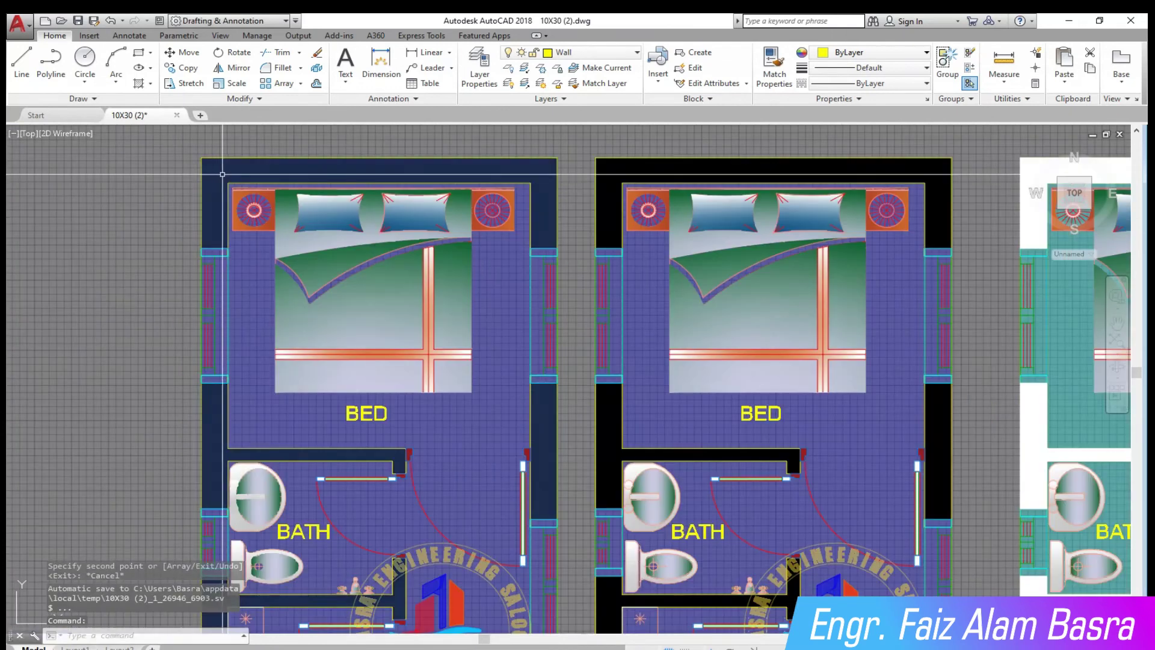
{"action": "left_click", "coordinate": [239, 168]}
{"action": "left_click", "coordinate": [457, 68]}
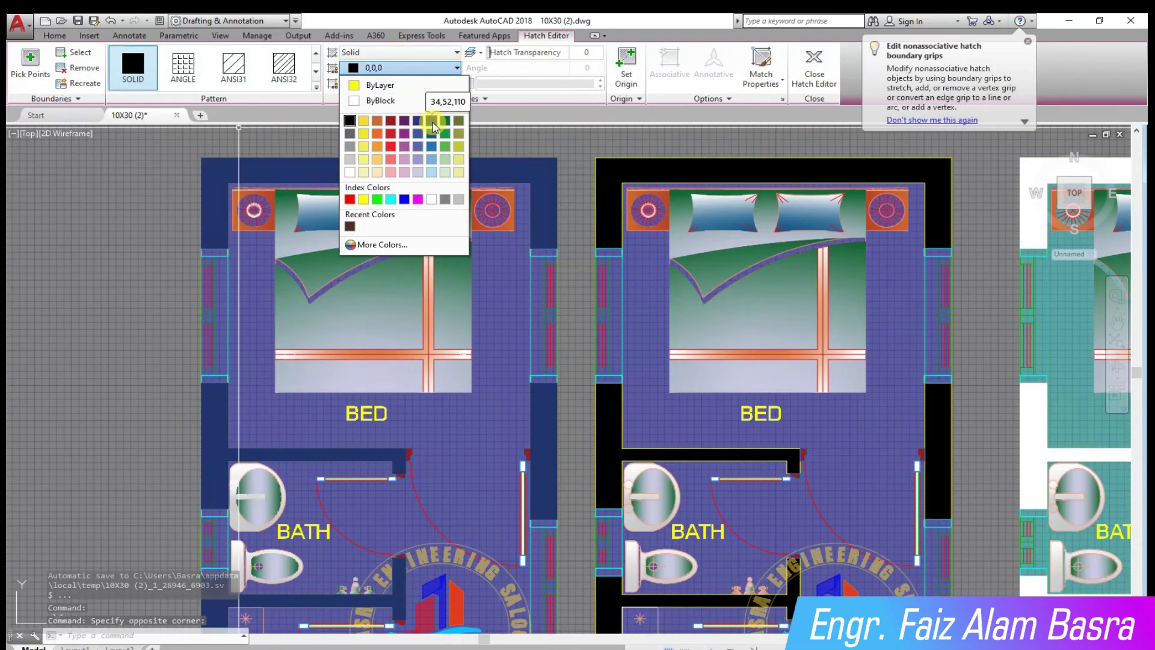
{"action": "left_click", "coordinate": [366, 199]}
{"action": "key", "text": "Escape"}
{"action": "scroll", "coordinate": [167, 364], "scroll_direction": "down", "scroll_amount": 3}
{"action": "scroll", "coordinate": [167, 364], "scroll_direction": "down", "scroll_amount": 2}
{"action": "scroll", "coordinate": [166, 364], "scroll_direction": "up", "scroll_amount": 2}
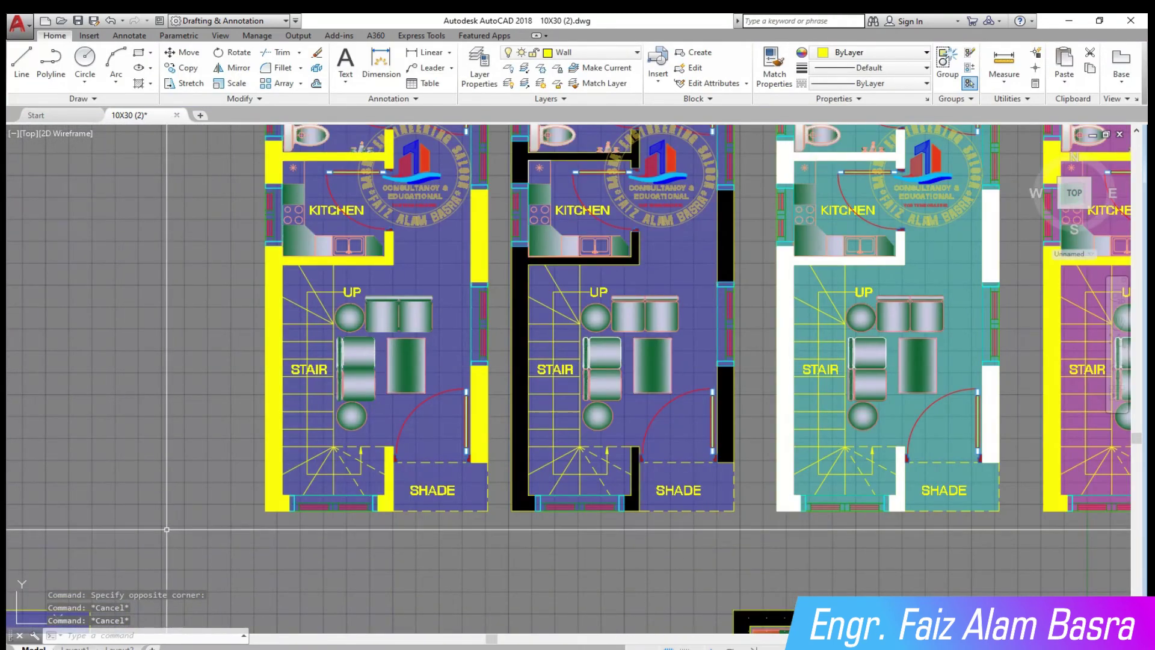
{"action": "scroll", "coordinate": [138, 406], "scroll_direction": "down", "scroll_amount": 3}
{"action": "scroll", "coordinate": [137, 406], "scroll_direction": "down", "scroll_amount": 1}
{"action": "scroll", "coordinate": [137, 406], "scroll_direction": "up", "scroll_amount": 3}
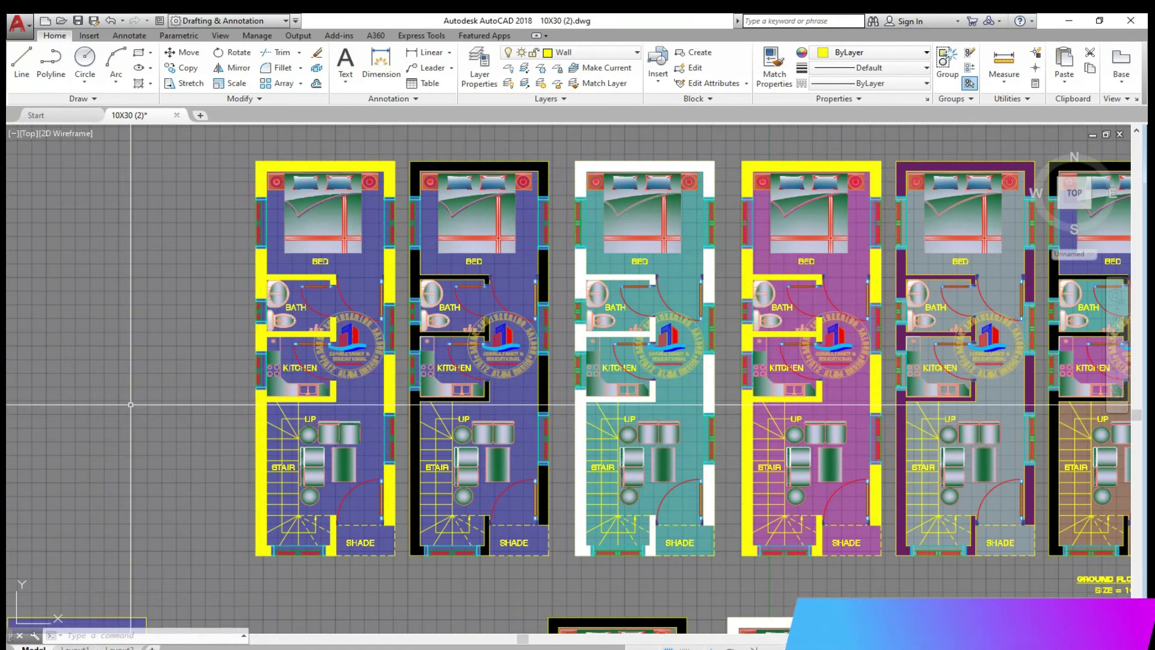
{"action": "scroll", "coordinate": [203, 421], "scroll_direction": "up", "scroll_amount": 2}
{"action": "scroll", "coordinate": [236, 339], "scroll_direction": "down", "scroll_amount": 2}
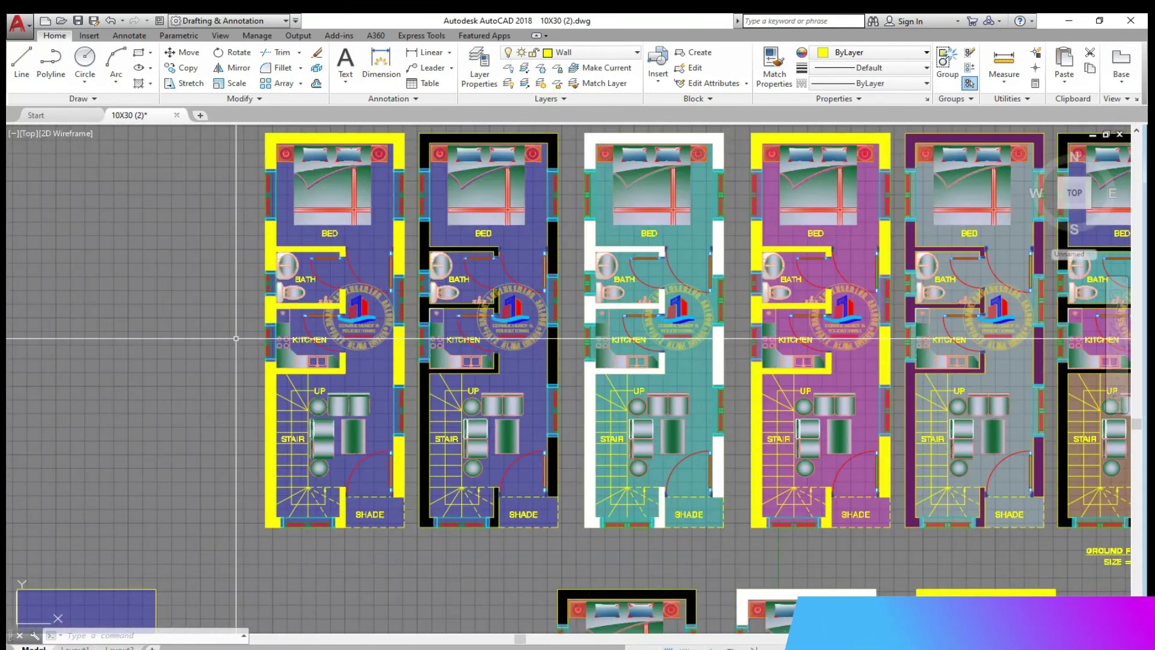
{"action": "left_click", "coordinate": [414, 518]}
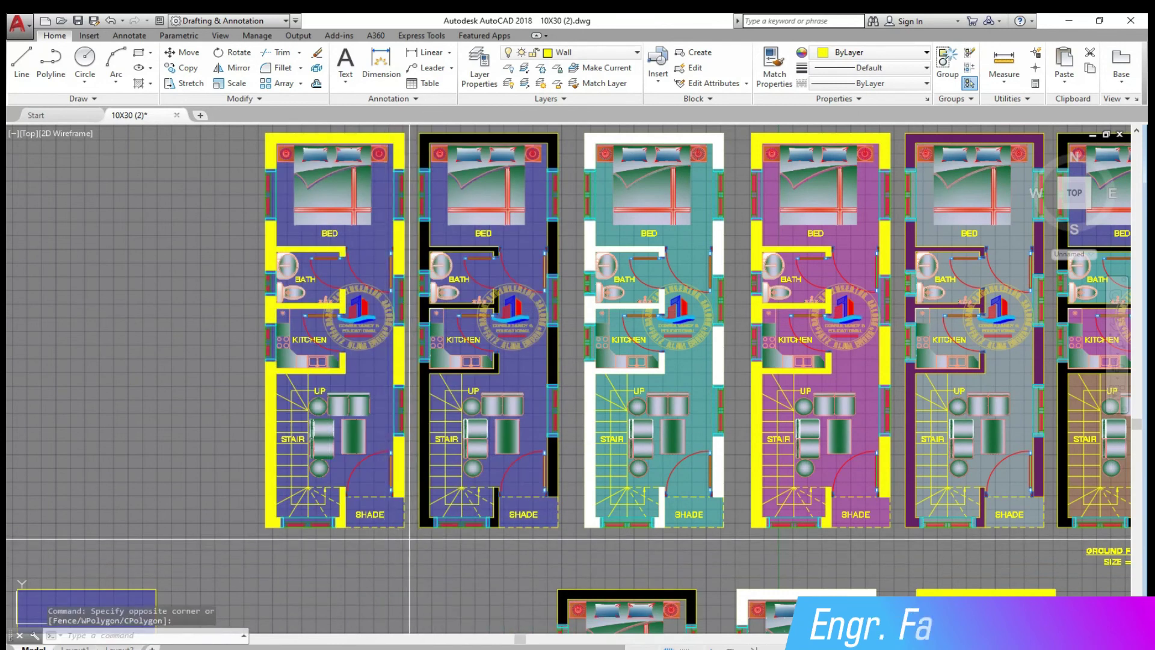
Step: Erase the selected first floor plan, 628 objects, from the row
{"action": "scroll", "coordinate": [413, 361], "scroll_direction": "down", "scroll_amount": 3}
{"action": "left_click", "coordinate": [253, 202]}
{"action": "key", "text": "Delete"}
{"action": "scroll", "coordinate": [578, 325], "scroll_direction": "up", "scroll_amount": 3}
{"action": "scroll", "coordinate": [604, 361], "scroll_direction": "up", "scroll_amount": 2}
{"action": "scroll", "coordinate": [604, 361], "scroll_direction": "down", "scroll_amount": 2}
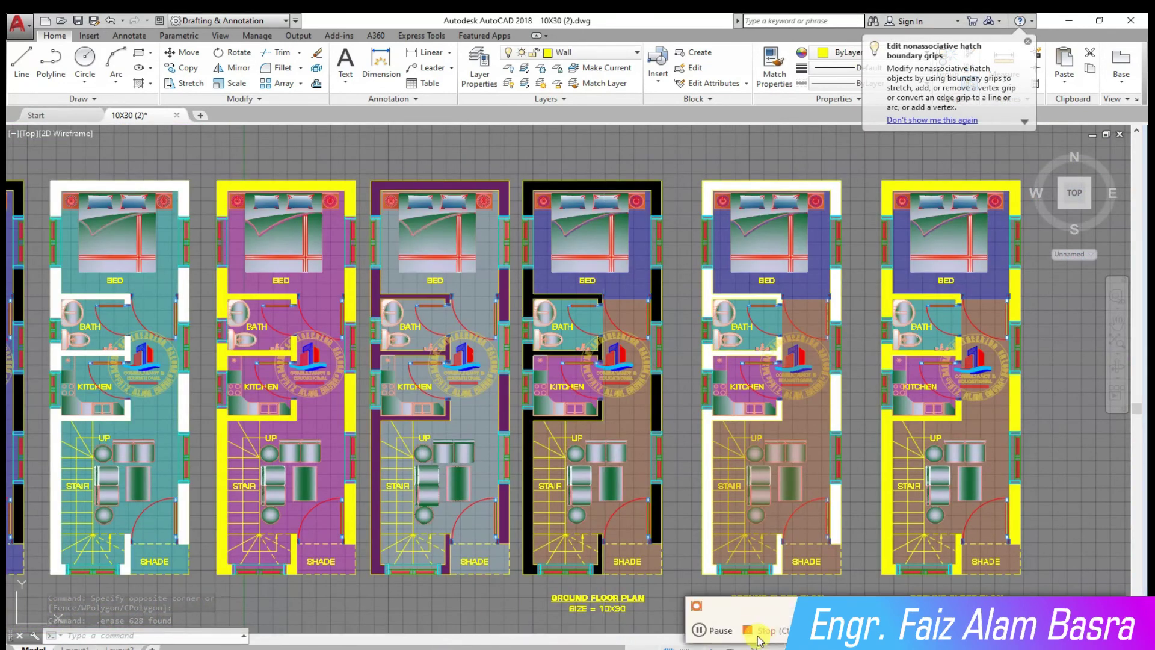